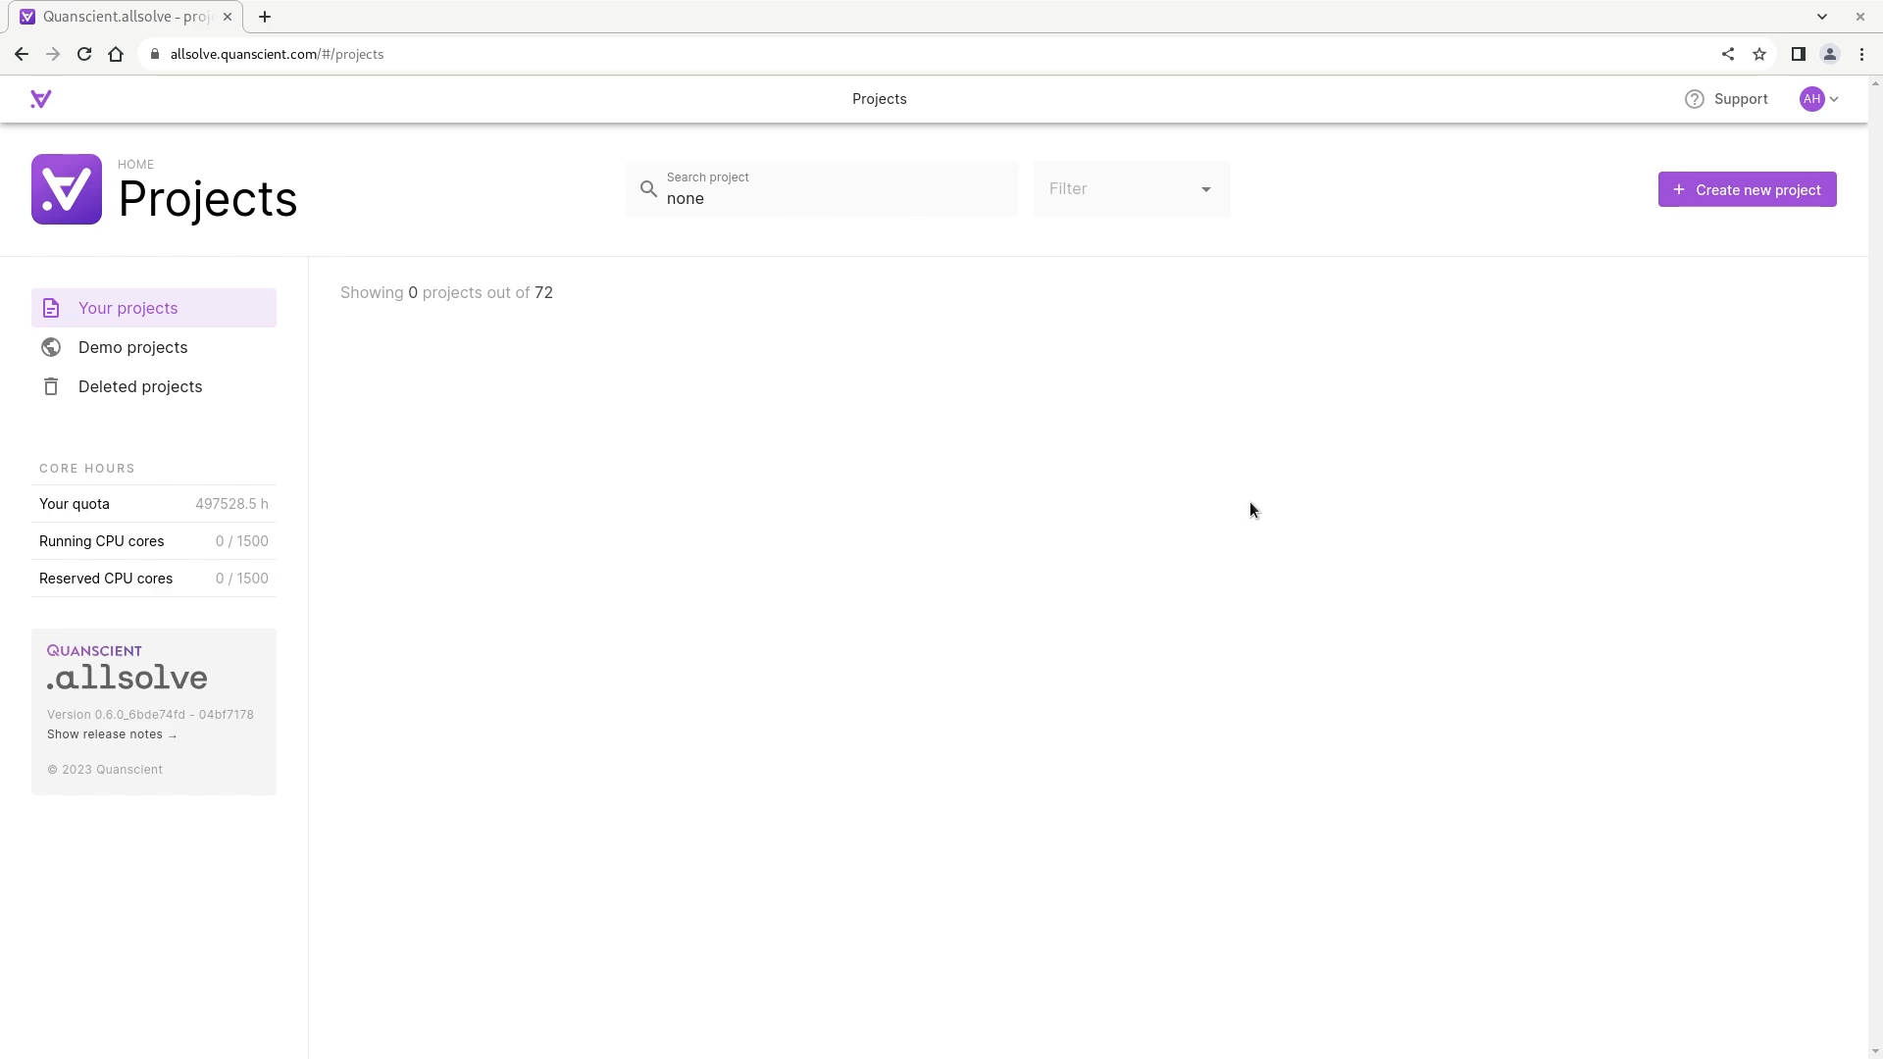
# Create a new three-dimensional project named "Thermoelectric AC"
pyautogui.click(1714, 191)
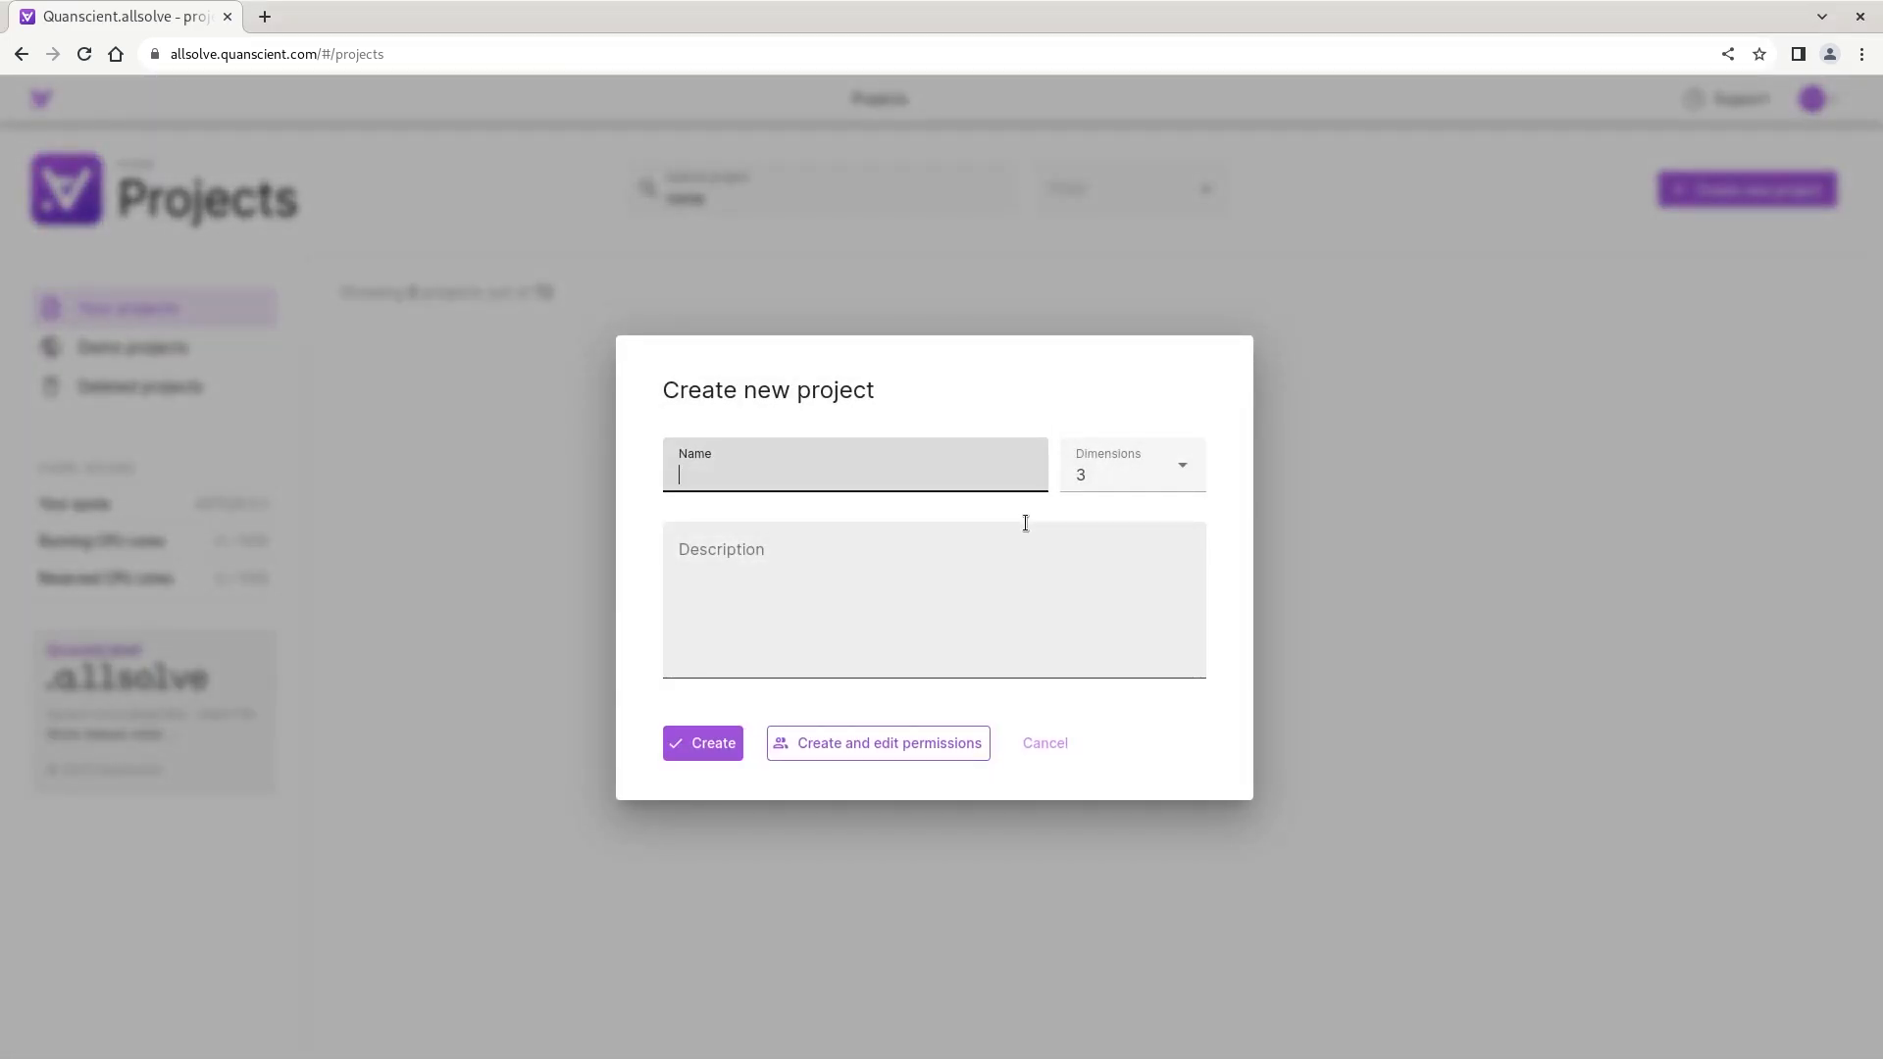
pyautogui.write('E')
pyautogui.press('BackSpace')
pyautogui.write('RTh')
pyautogui.press('BackSpace')
pyautogui.press('BackSpace')
pyautogui.press('BackSpace')
pyautogui.write('Thermoelectric ')
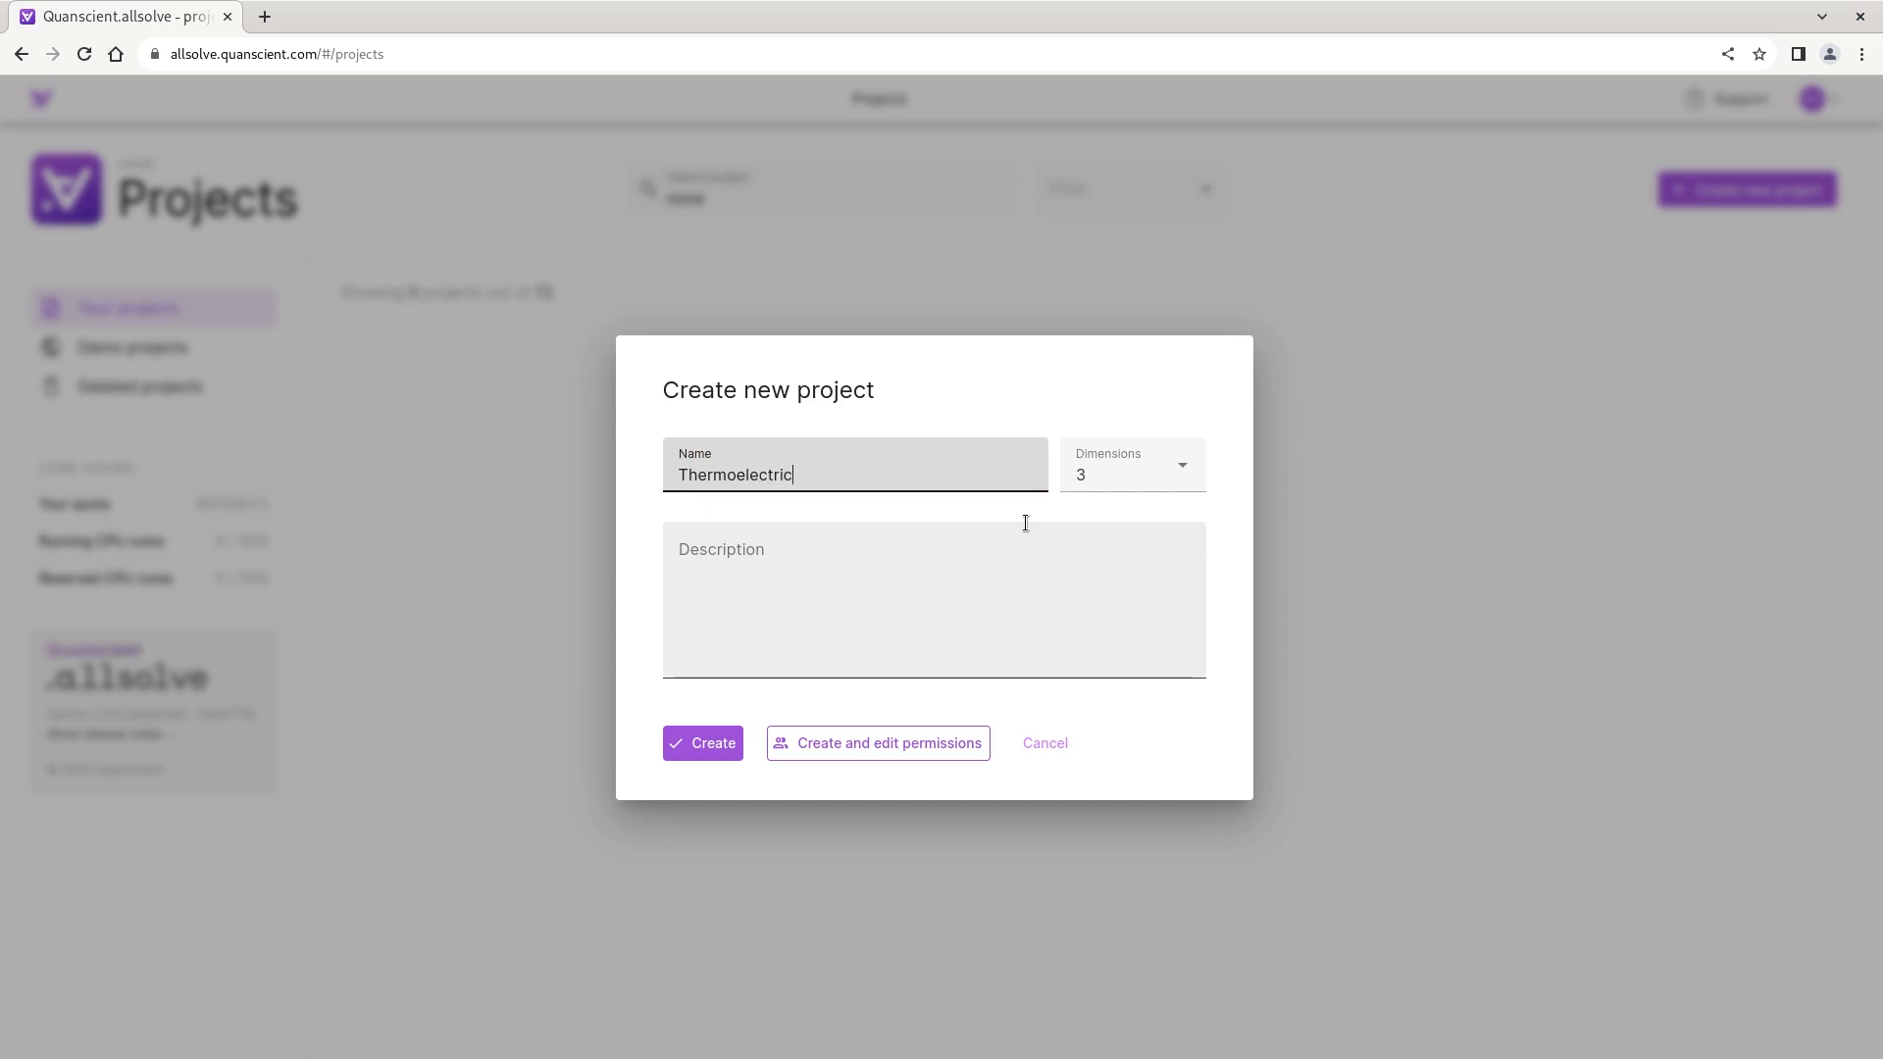
pyautogui.write('AC')
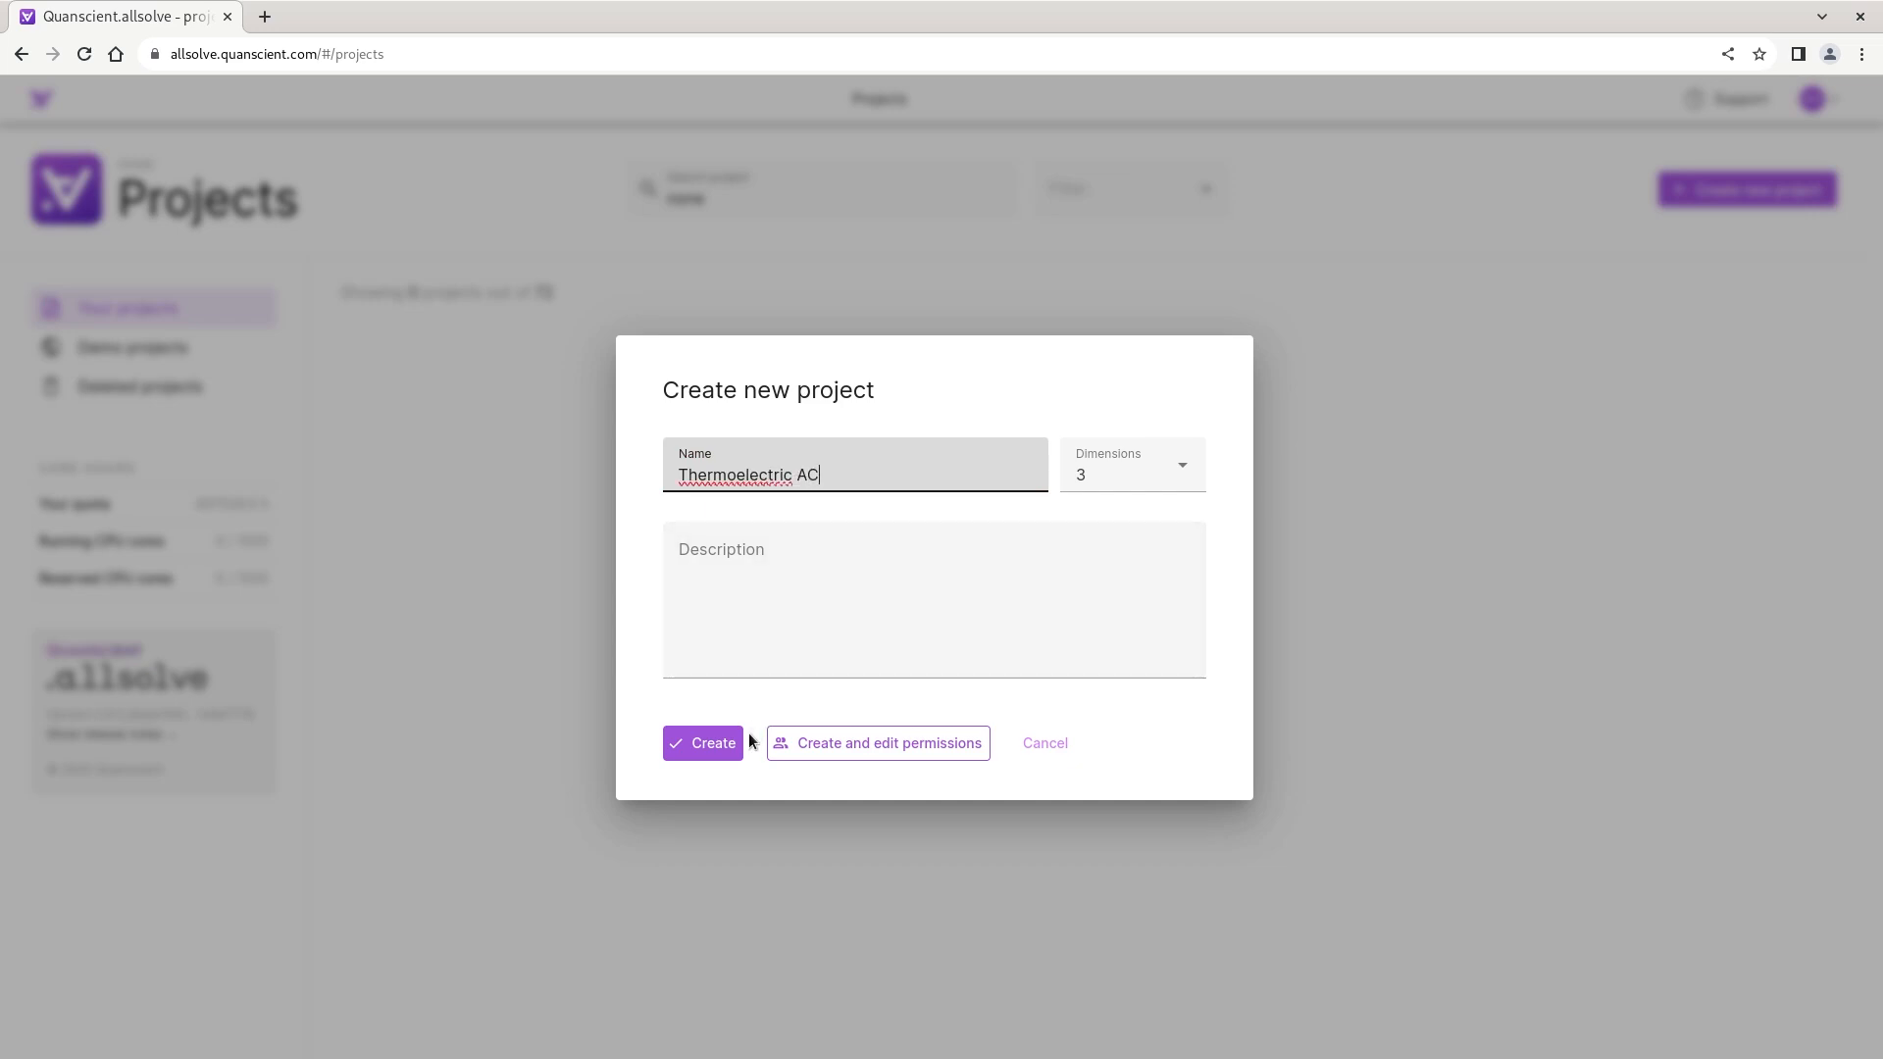
pyautogui.click(716, 753)
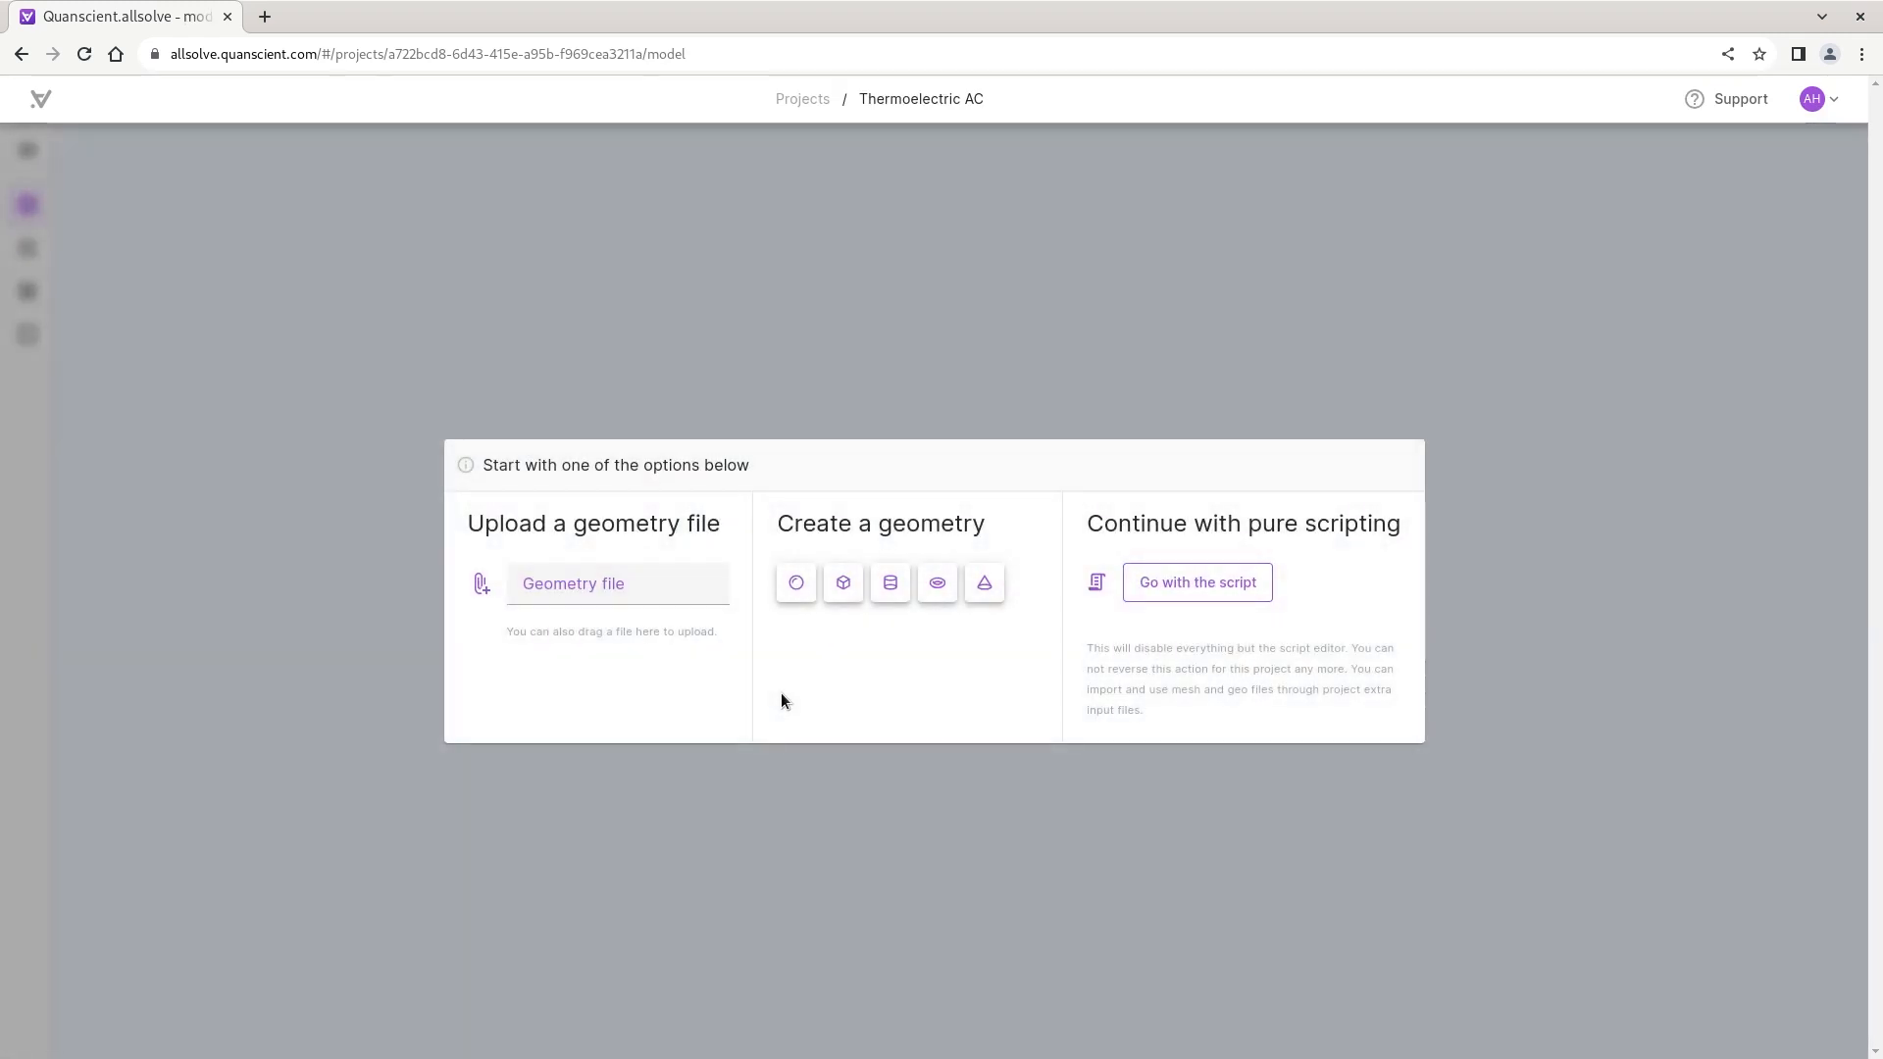
# Create and build a box geometry sized 1e-3 in x, 1e-4 in y and 1e-4 in z, and confirm the model changes
pyautogui.click(842, 588)
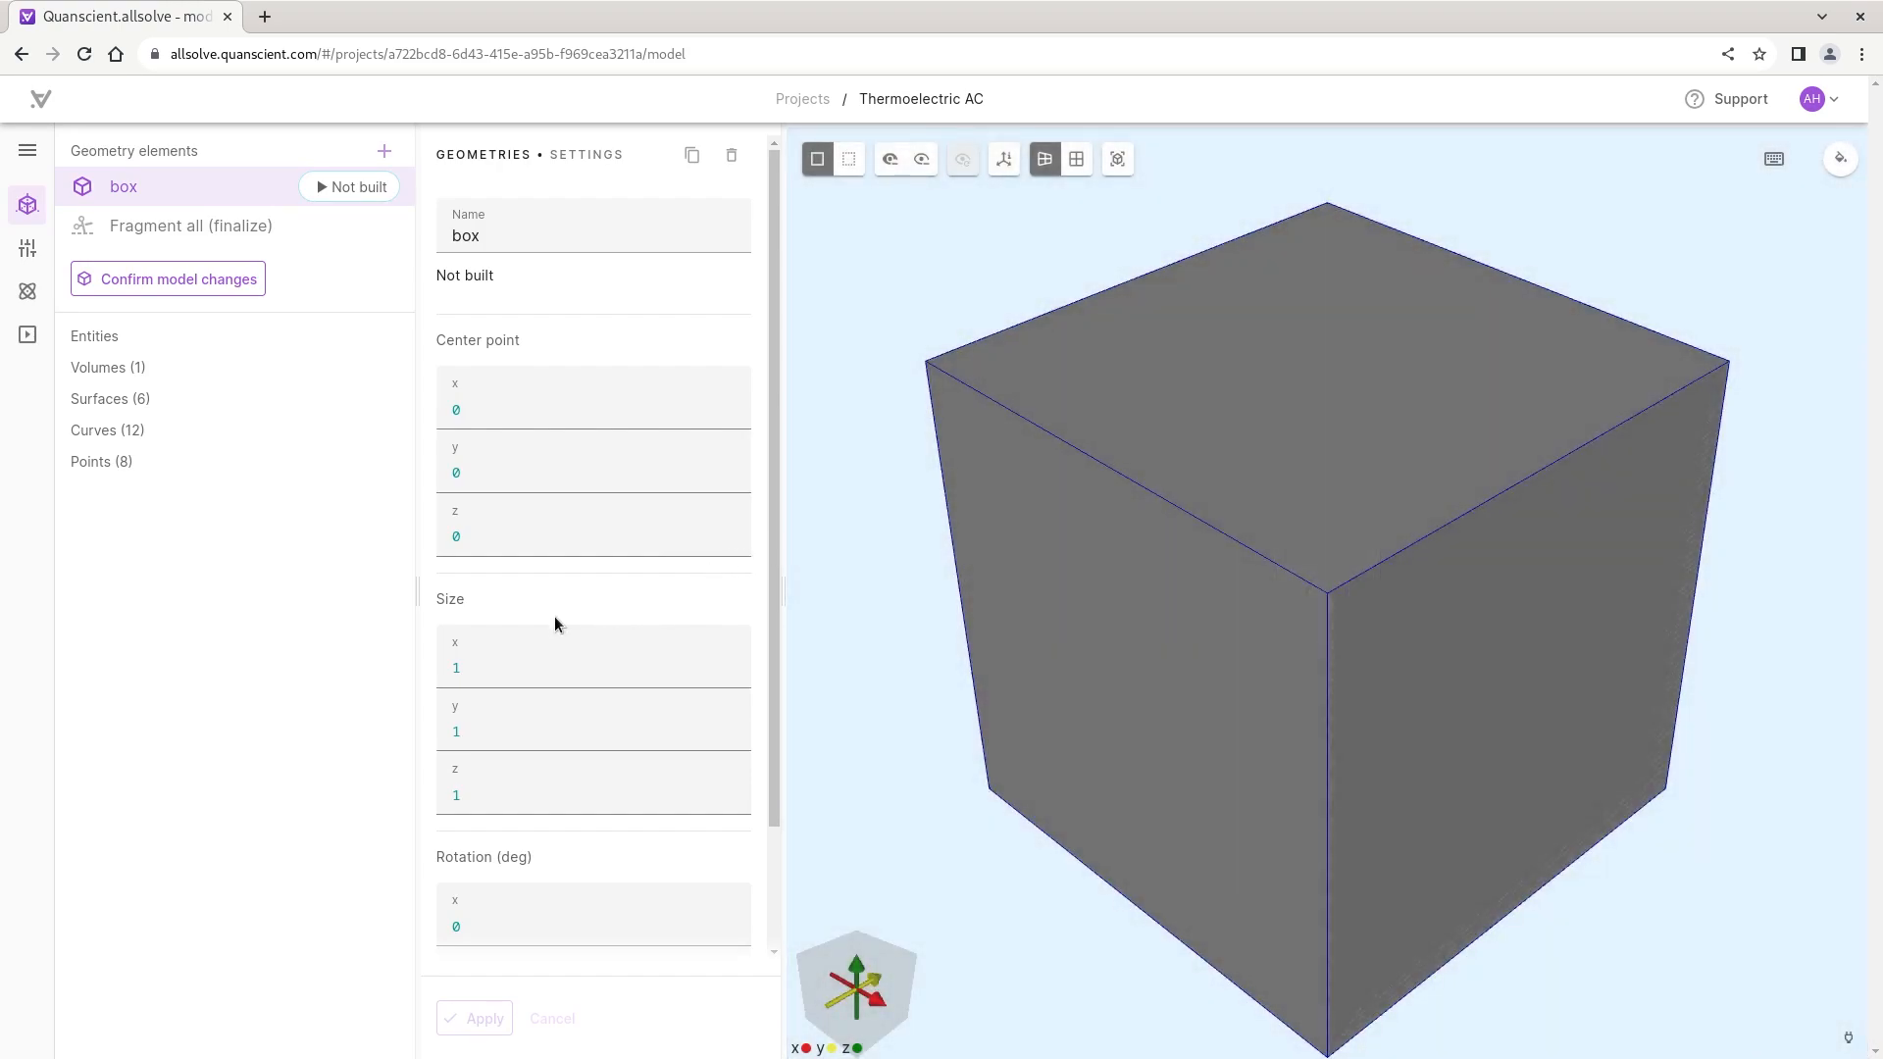
pyautogui.write('e-3')
pyautogui.press('BackSpace')
pyautogui.write('1e-4')
pyautogui.press('BackSpace')
pyautogui.write('1e-4')
pyautogui.click(481, 1022)
pyautogui.click(342, 189)
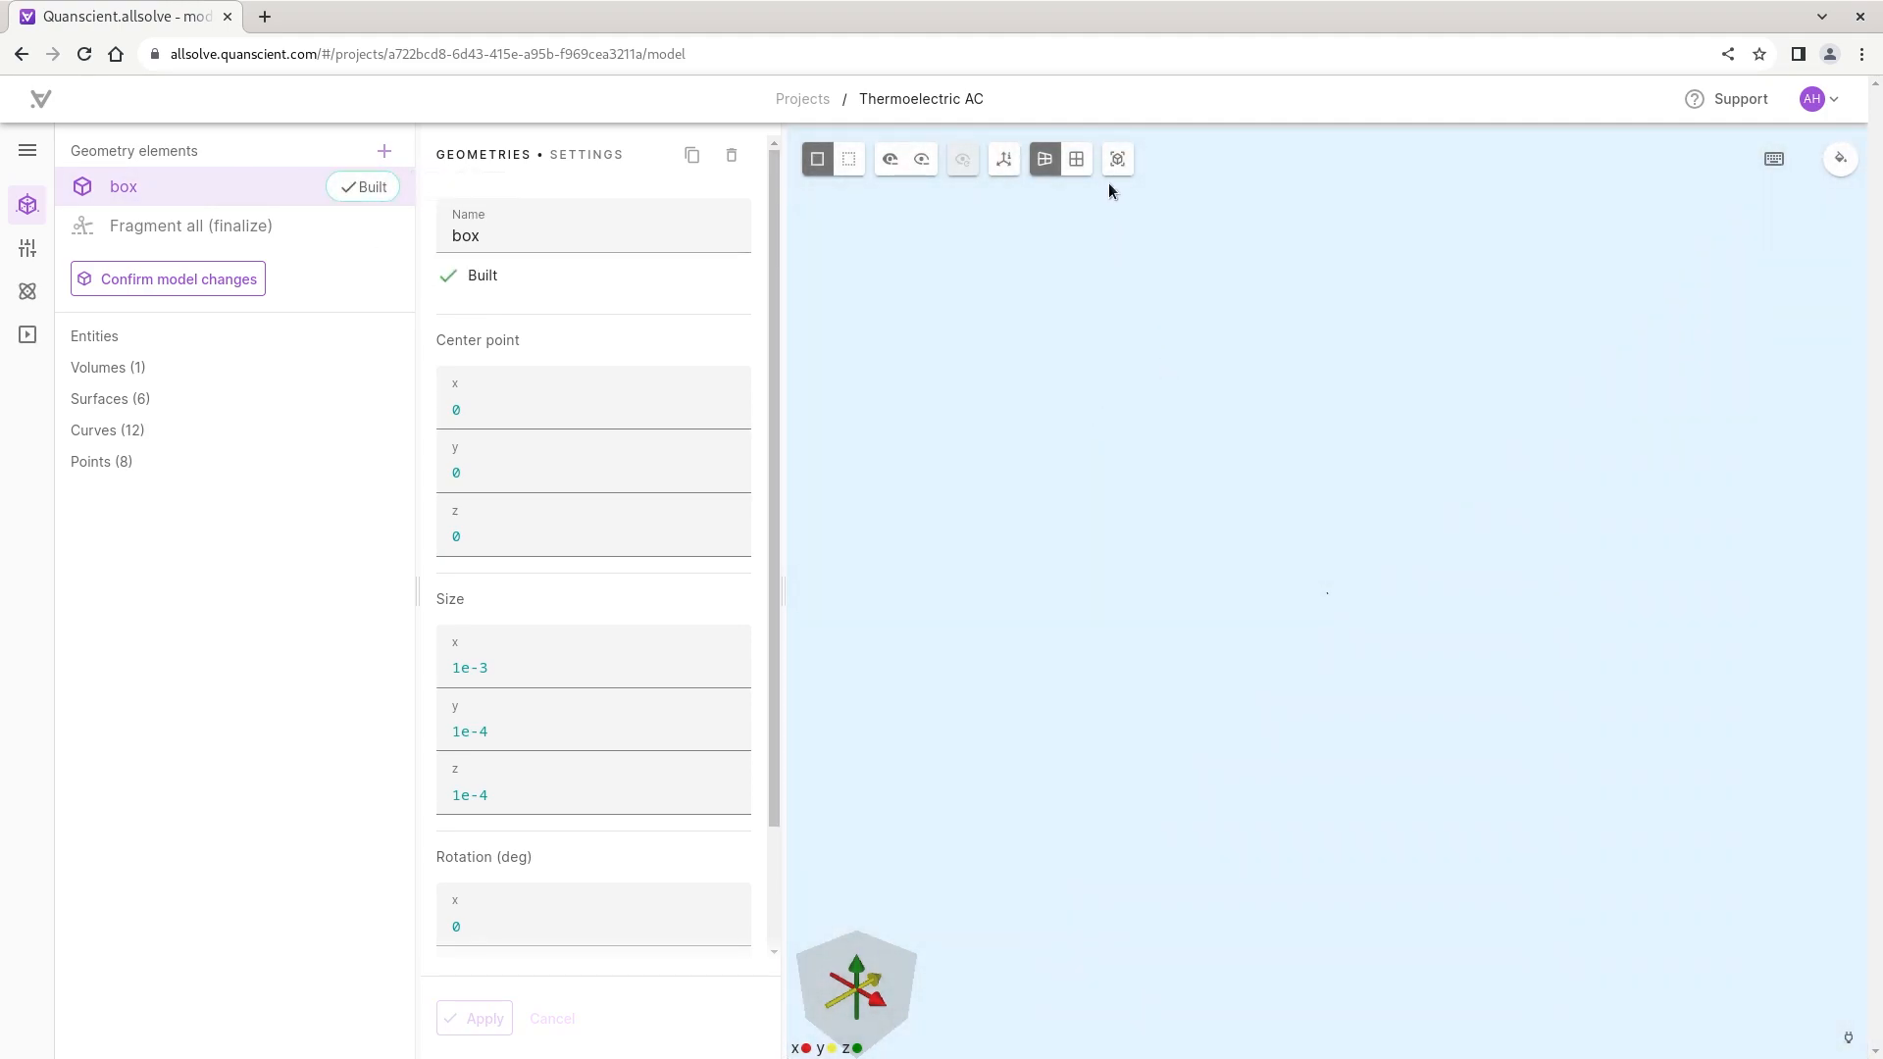
pyautogui.click(1117, 159)
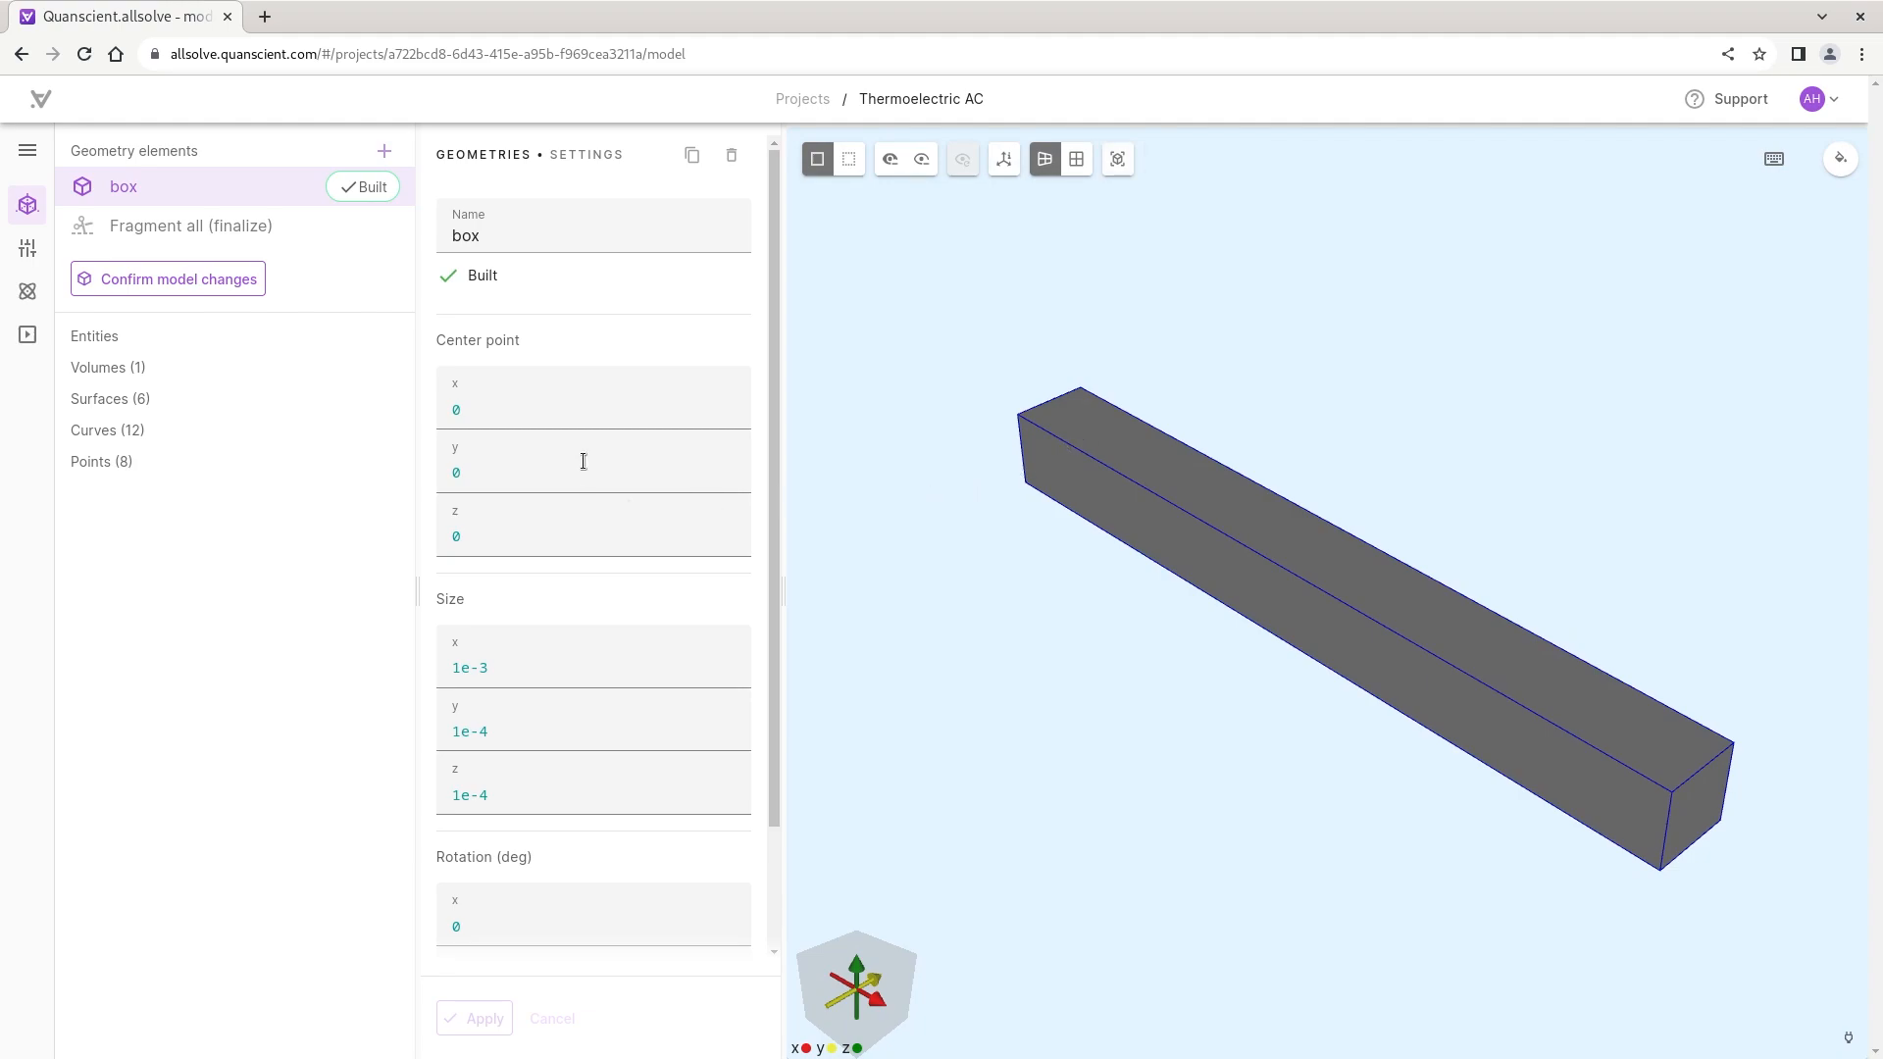
pyautogui.click(180, 288)
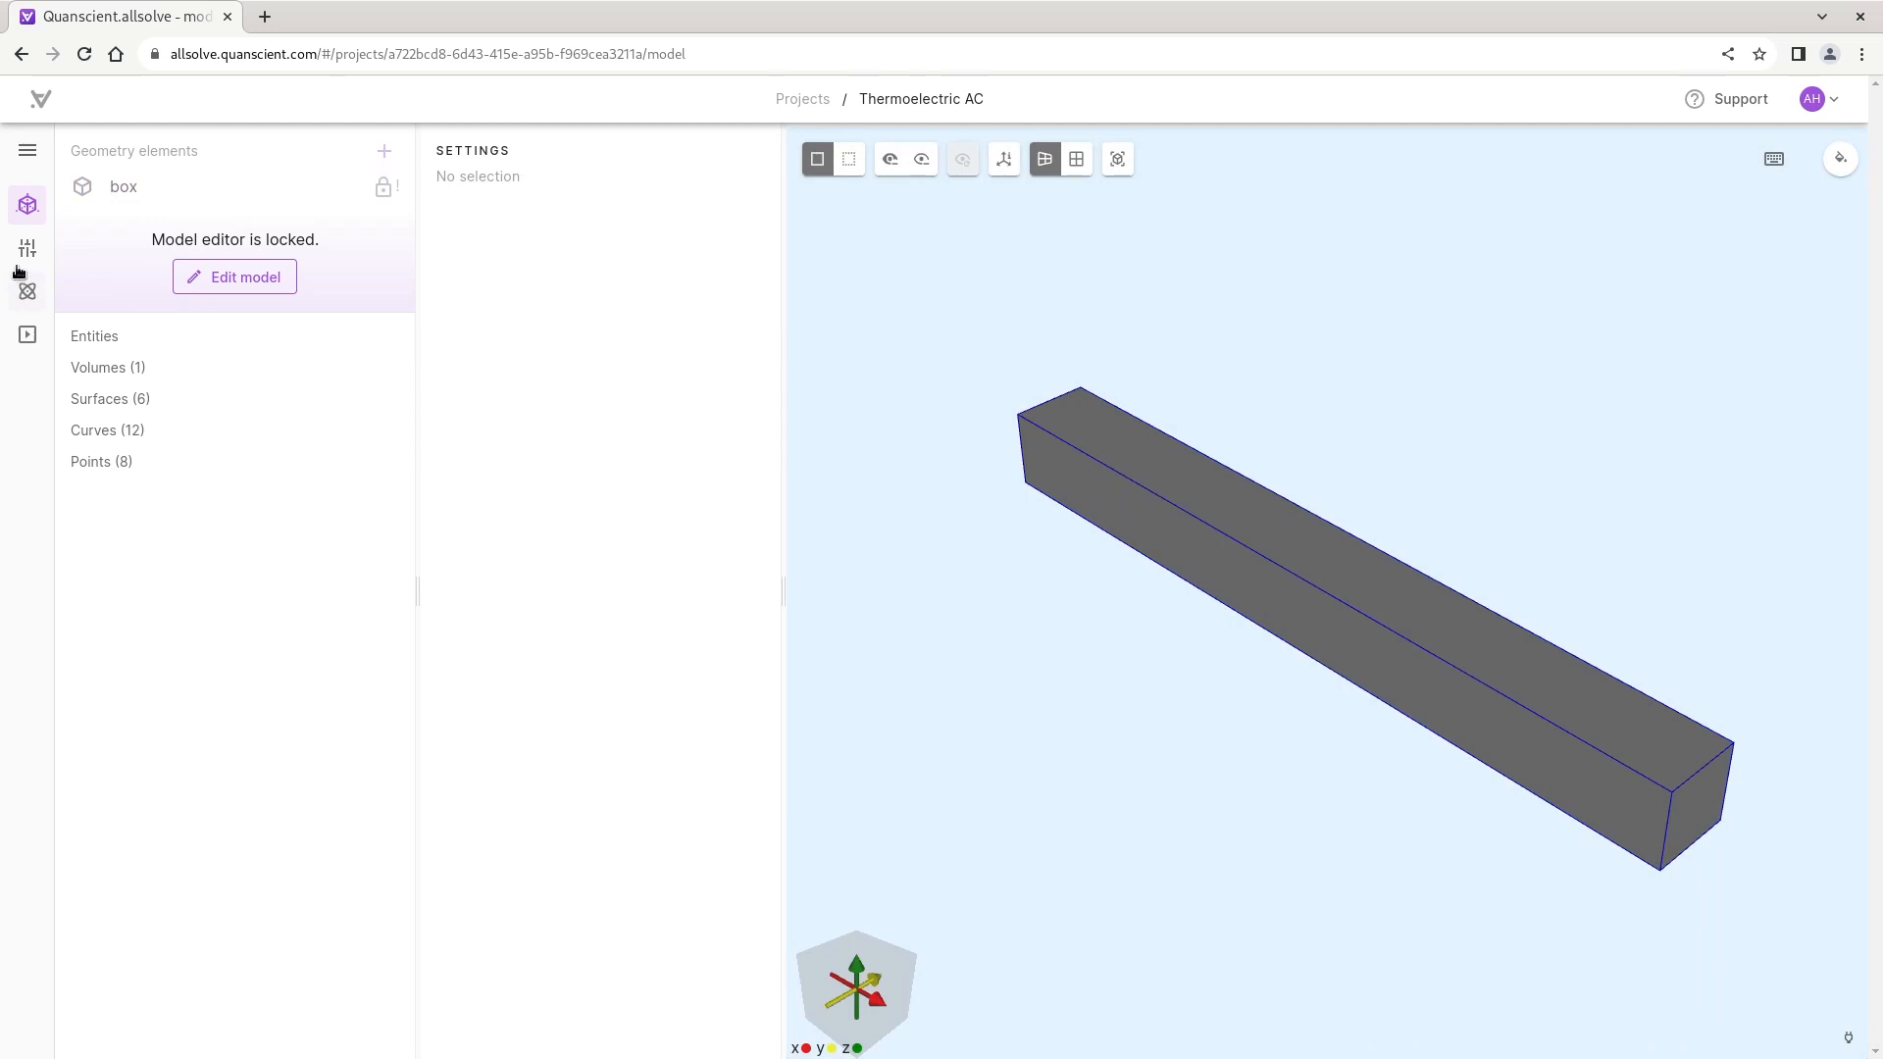
# Add the Aluminium material from the library and assign it to the box volume
pyautogui.click(26, 253)
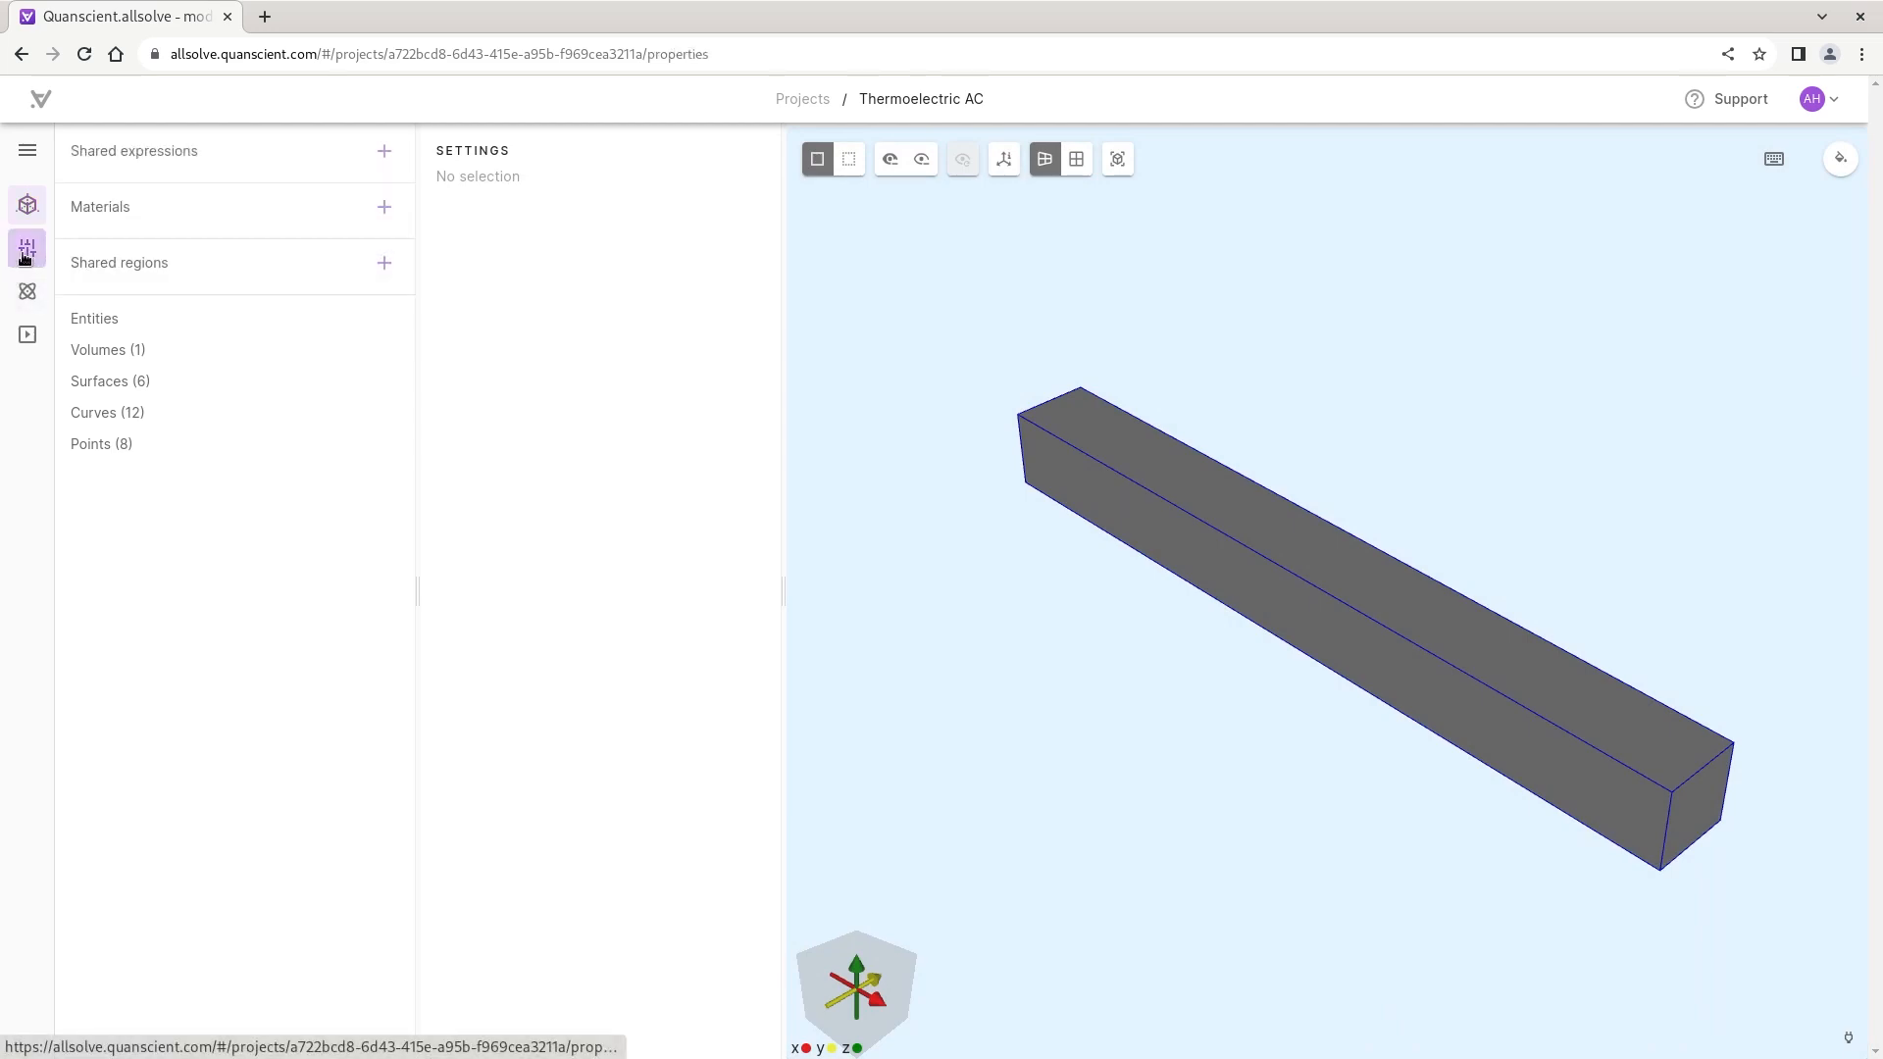
pyautogui.click(384, 207)
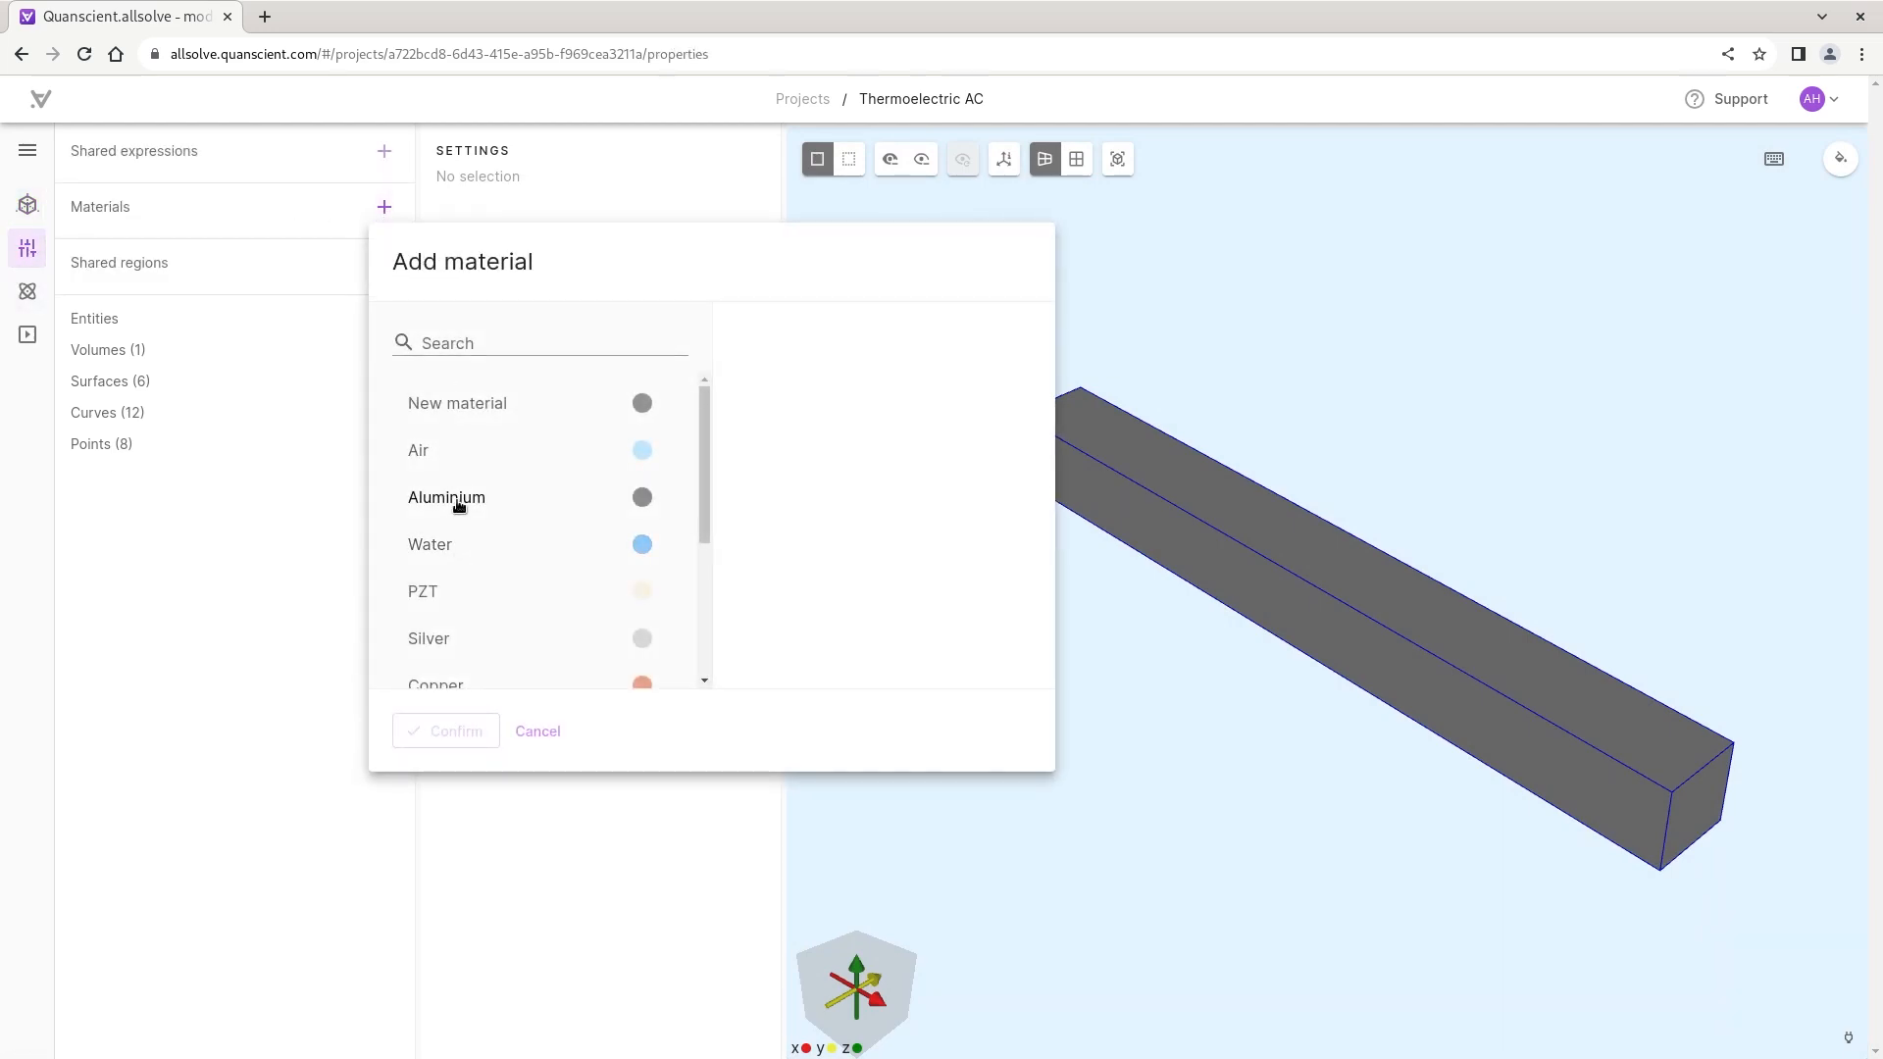
pyautogui.click(458, 500)
pyautogui.click(442, 738)
pyautogui.click(490, 589)
pyautogui.click(1176, 513)
pyautogui.click(495, 838)
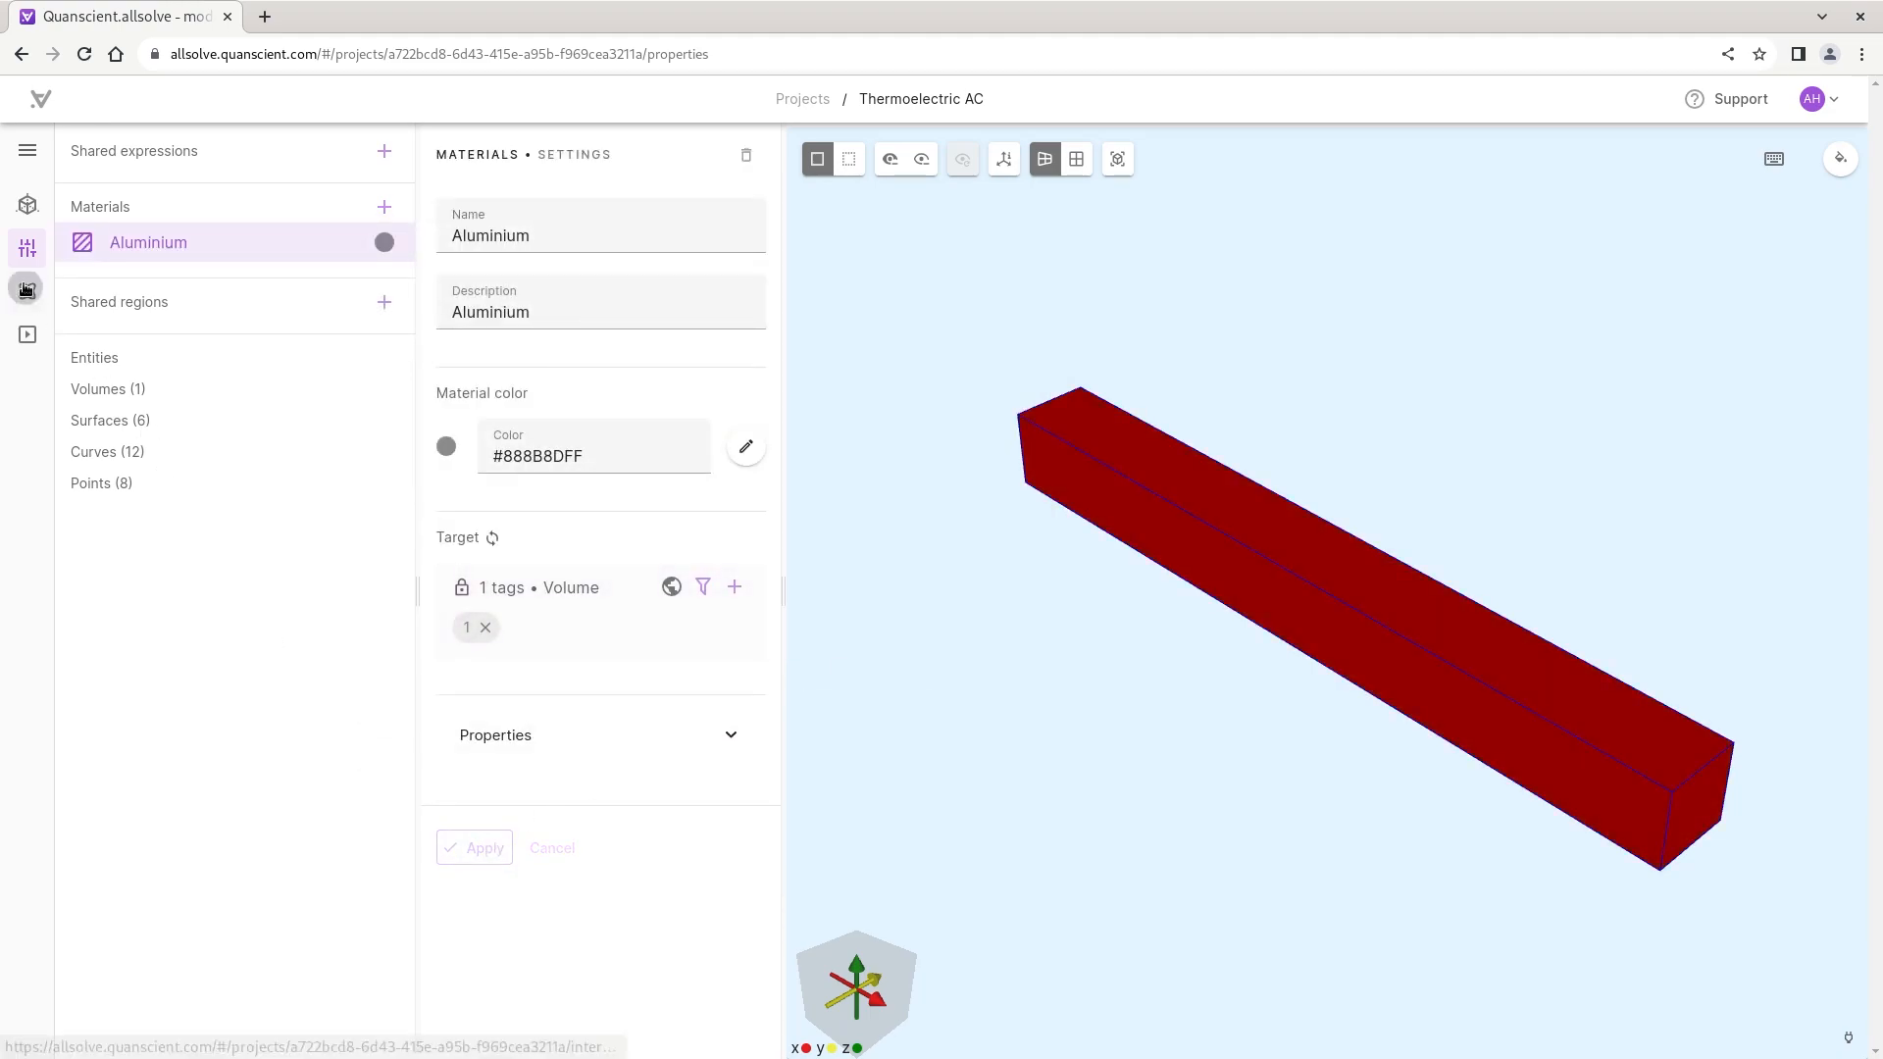
# Add the Current flow and Heat solid physics to the project
pyautogui.click(27, 289)
pyautogui.click(384, 152)
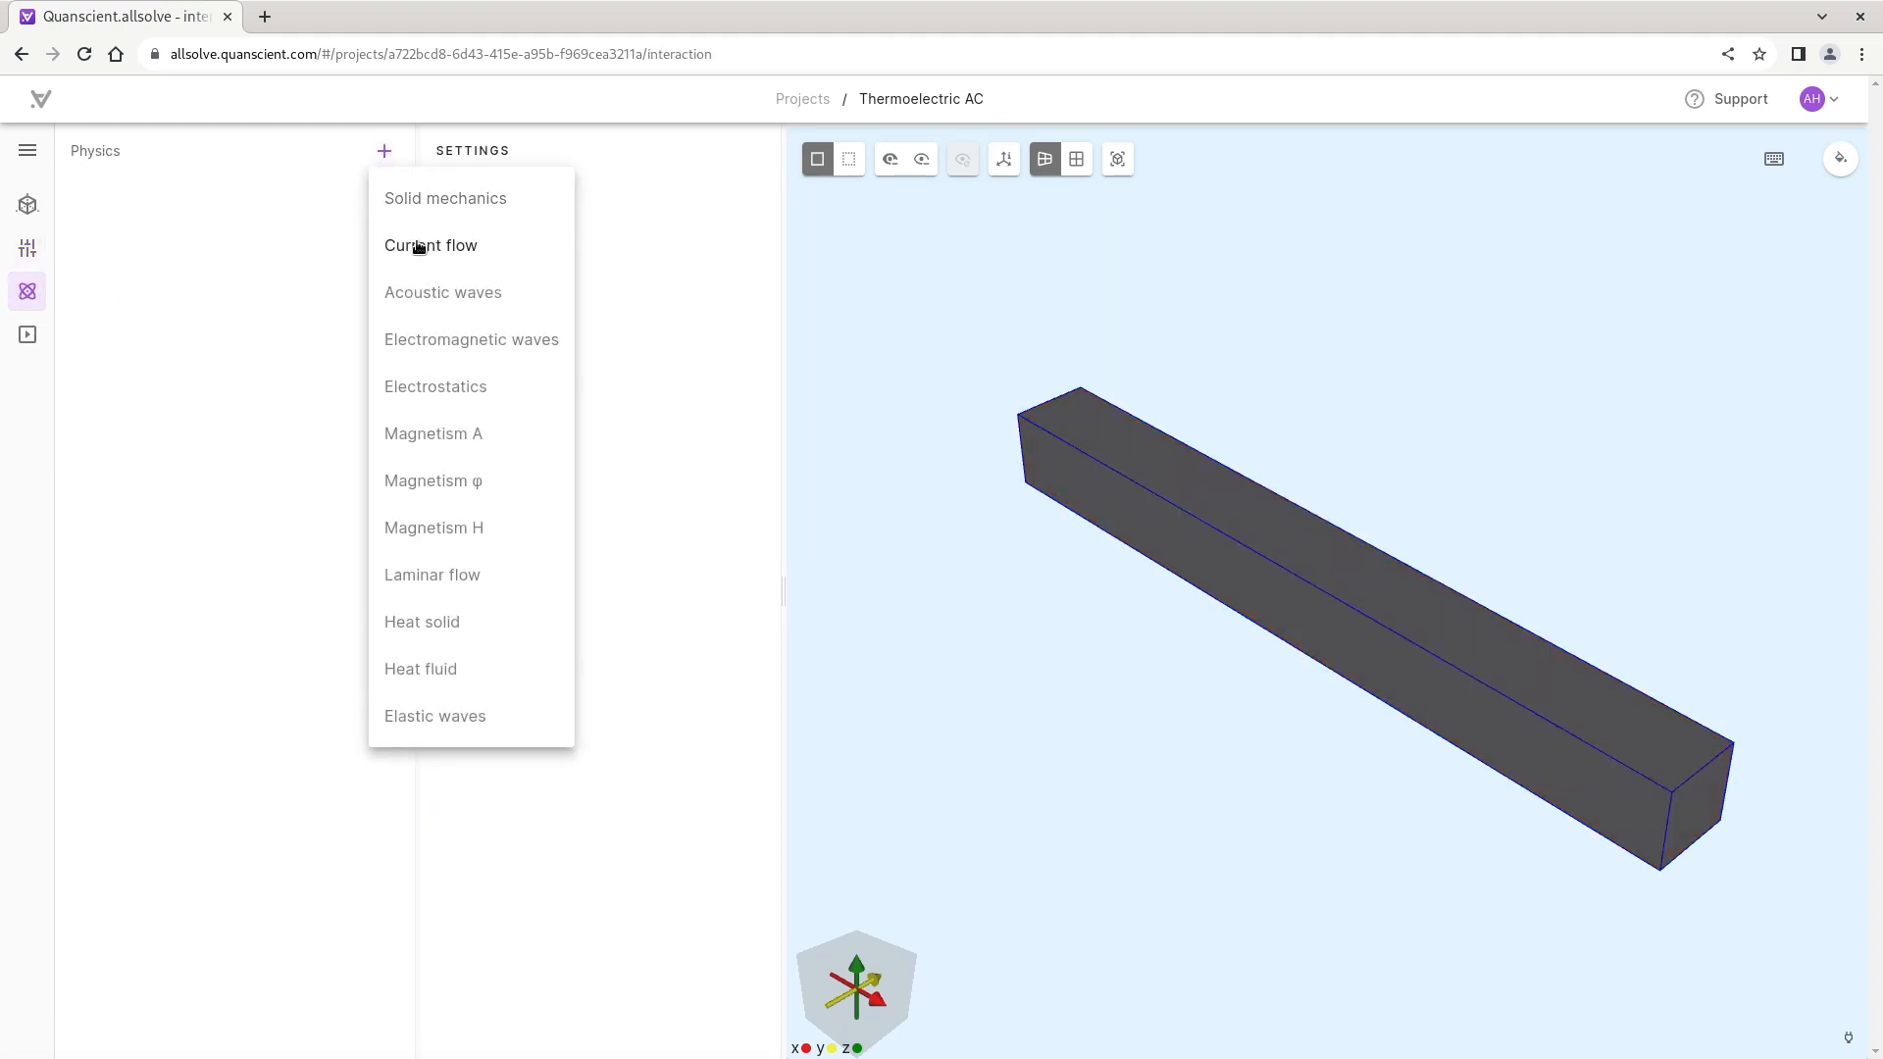
pyautogui.click(419, 248)
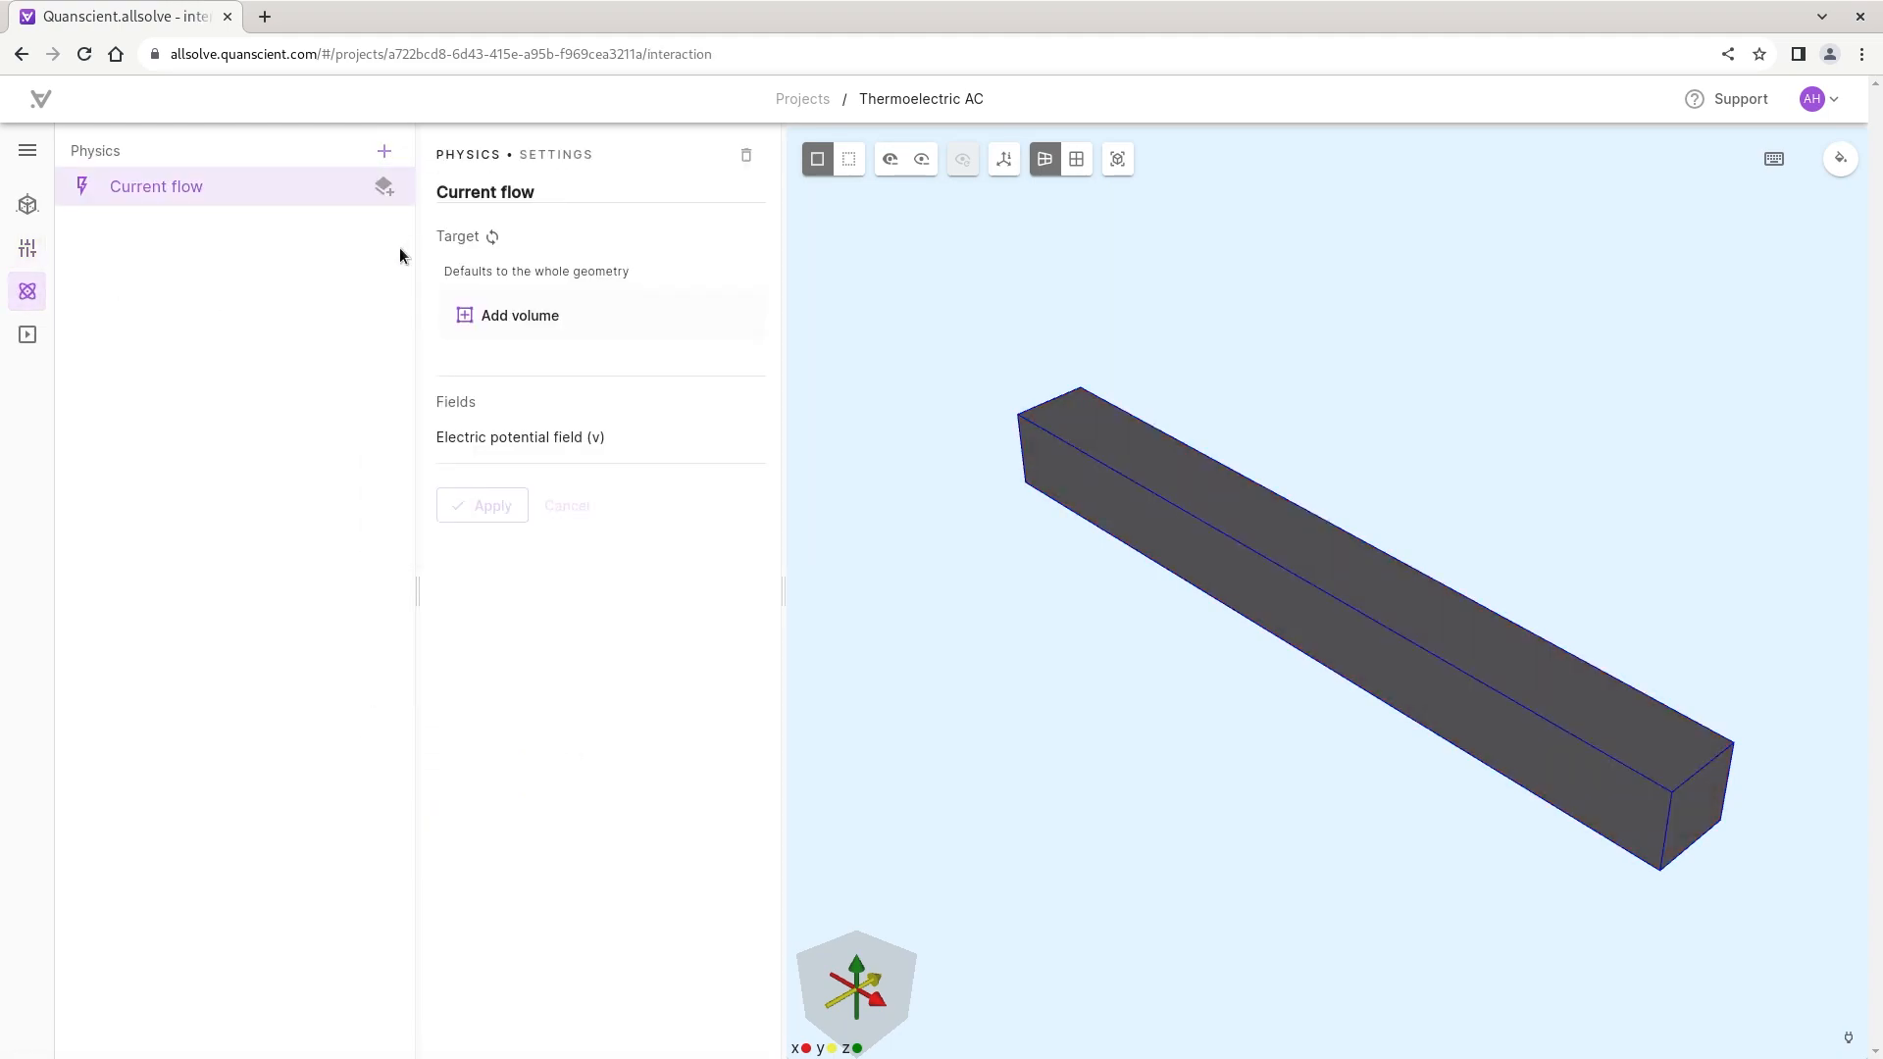
pyautogui.click(384, 155)
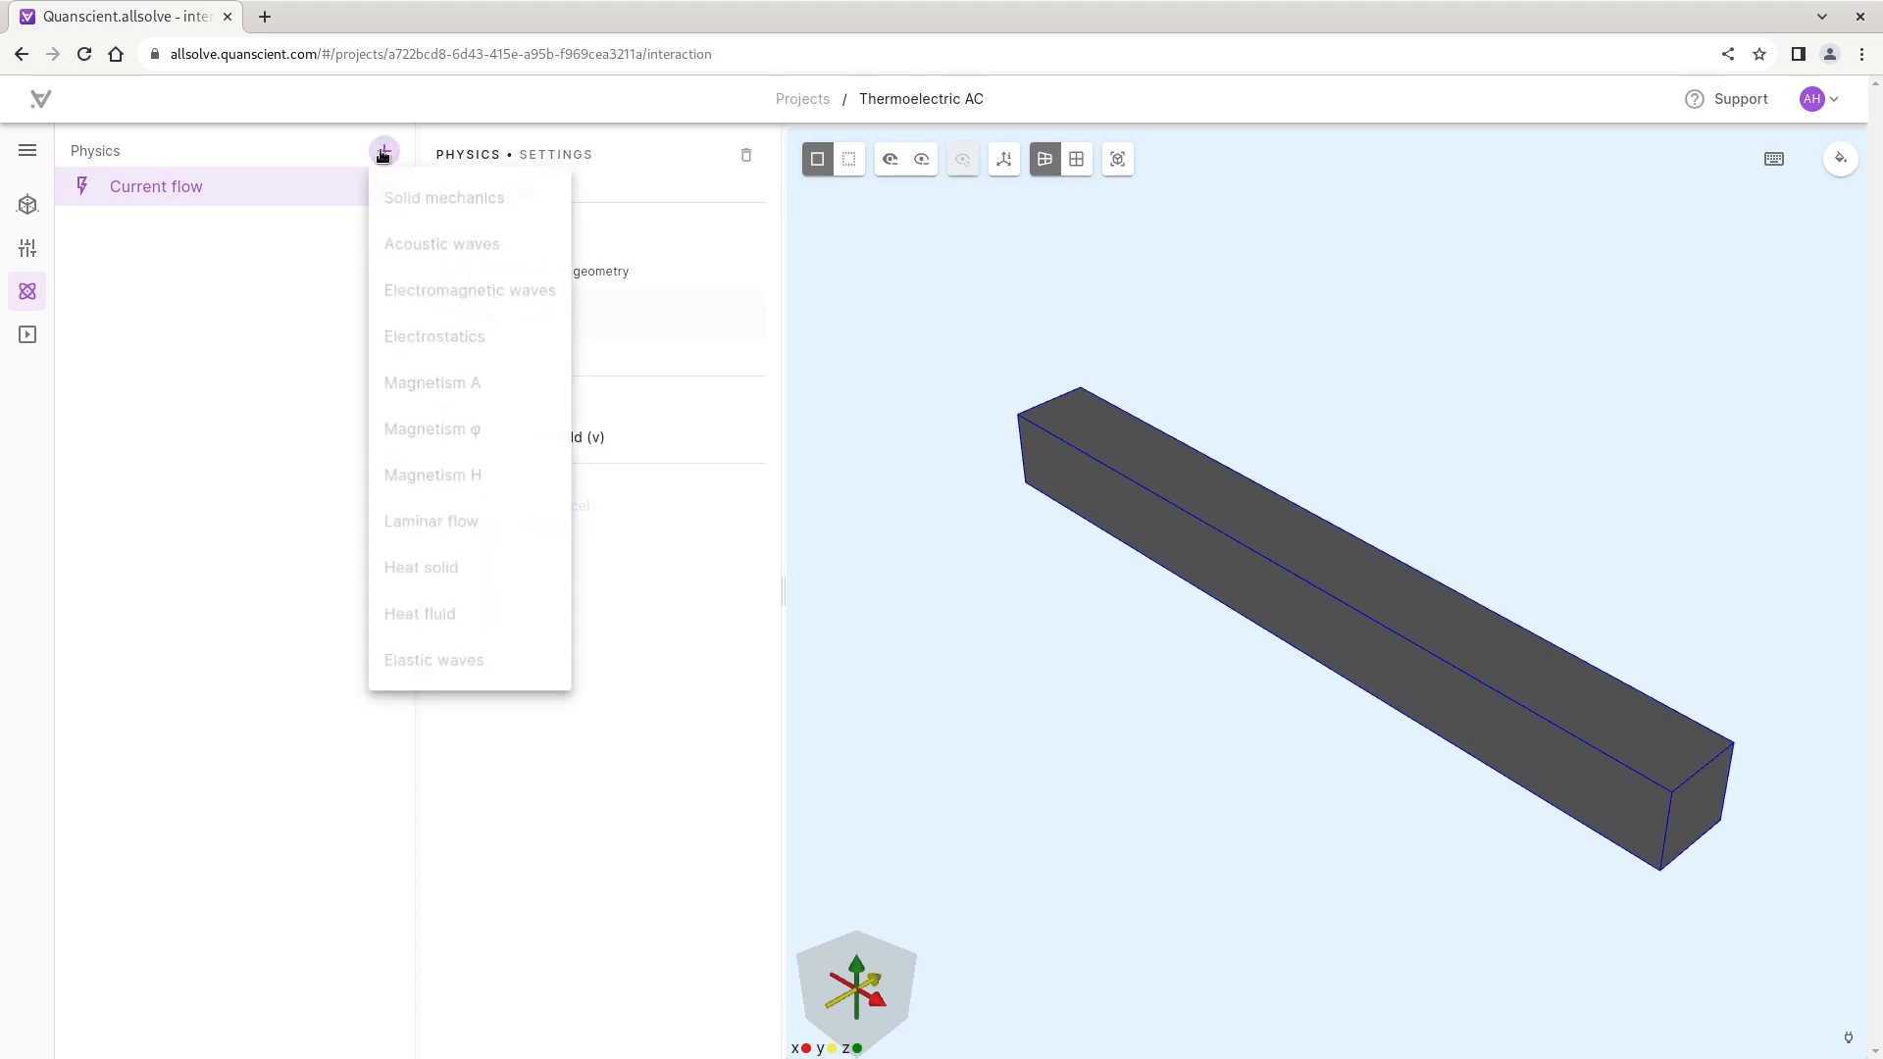
pyautogui.click(414, 576)
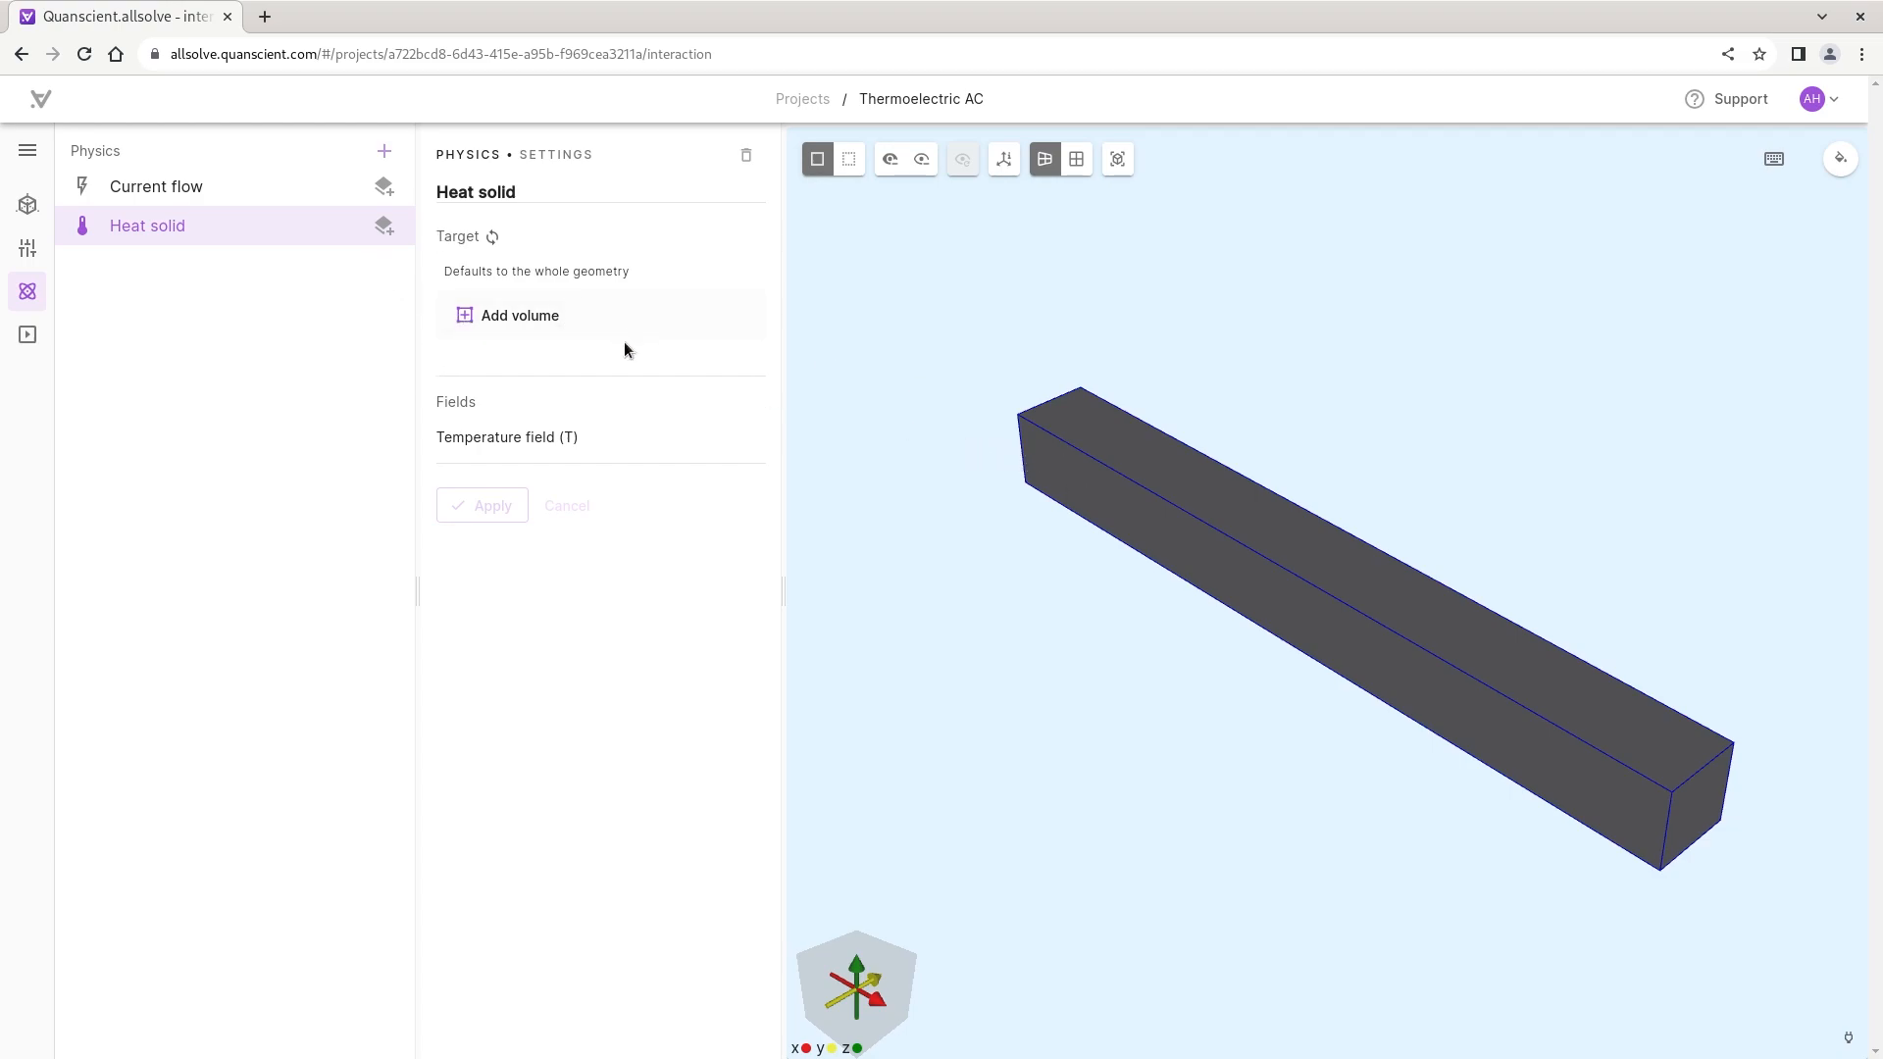
# Add a Current flow constraint with value 0 on the bar's positive-x end face (surface 2)
pyautogui.click(318, 189)
pyautogui.click(383, 189)
pyautogui.click(420, 274)
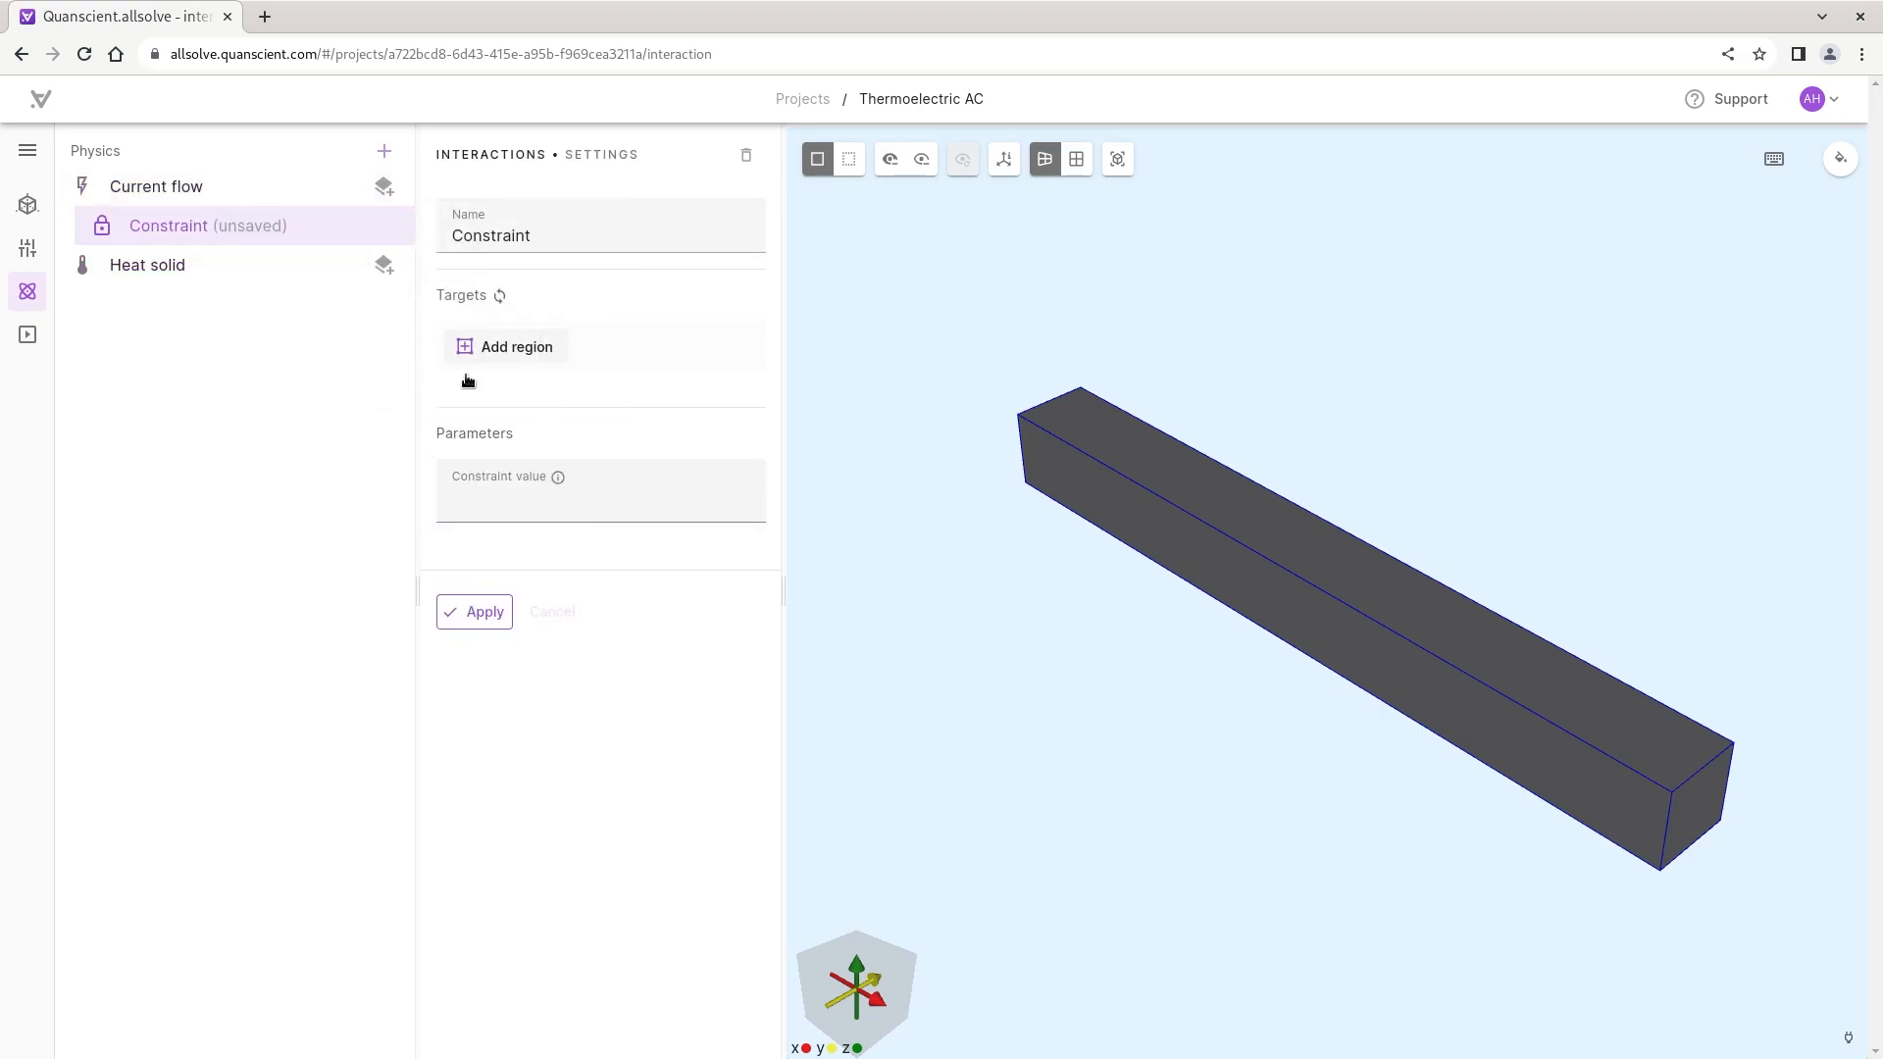
pyautogui.click(520, 361)
pyautogui.click(499, 487)
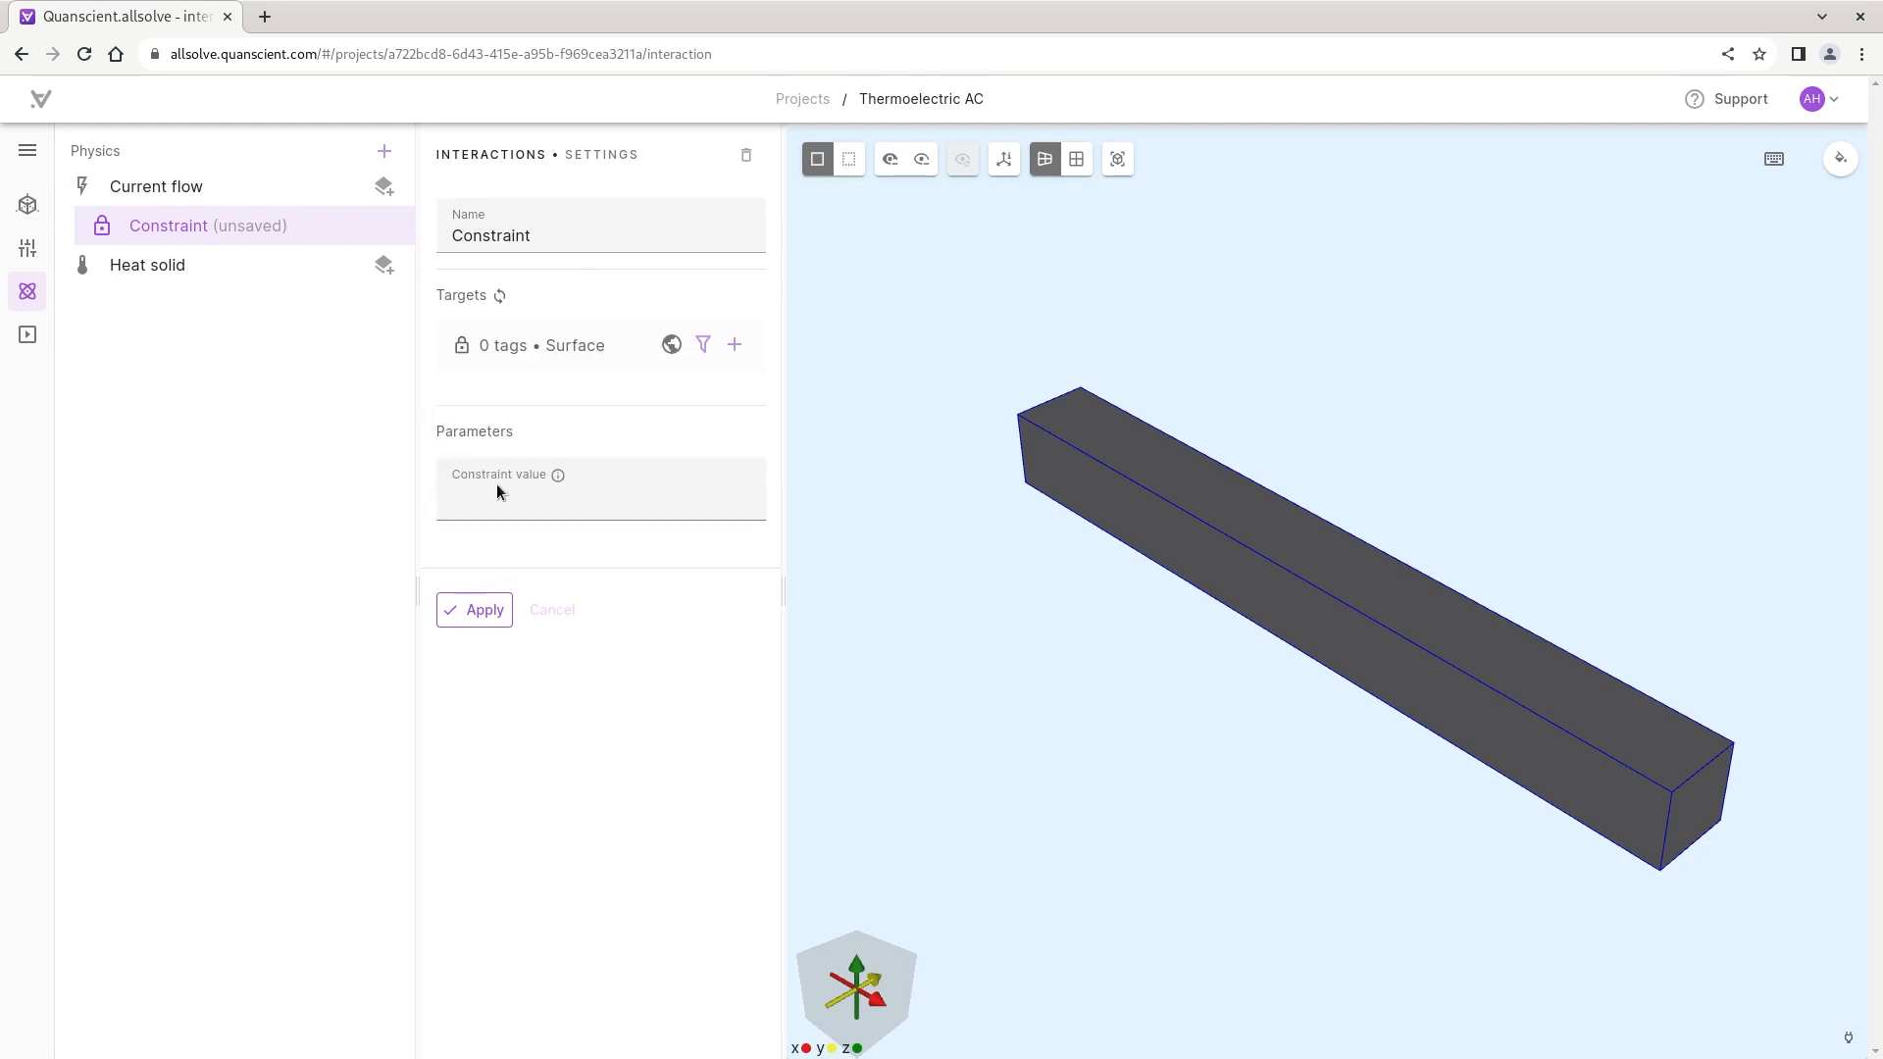
pyautogui.click(1691, 807)
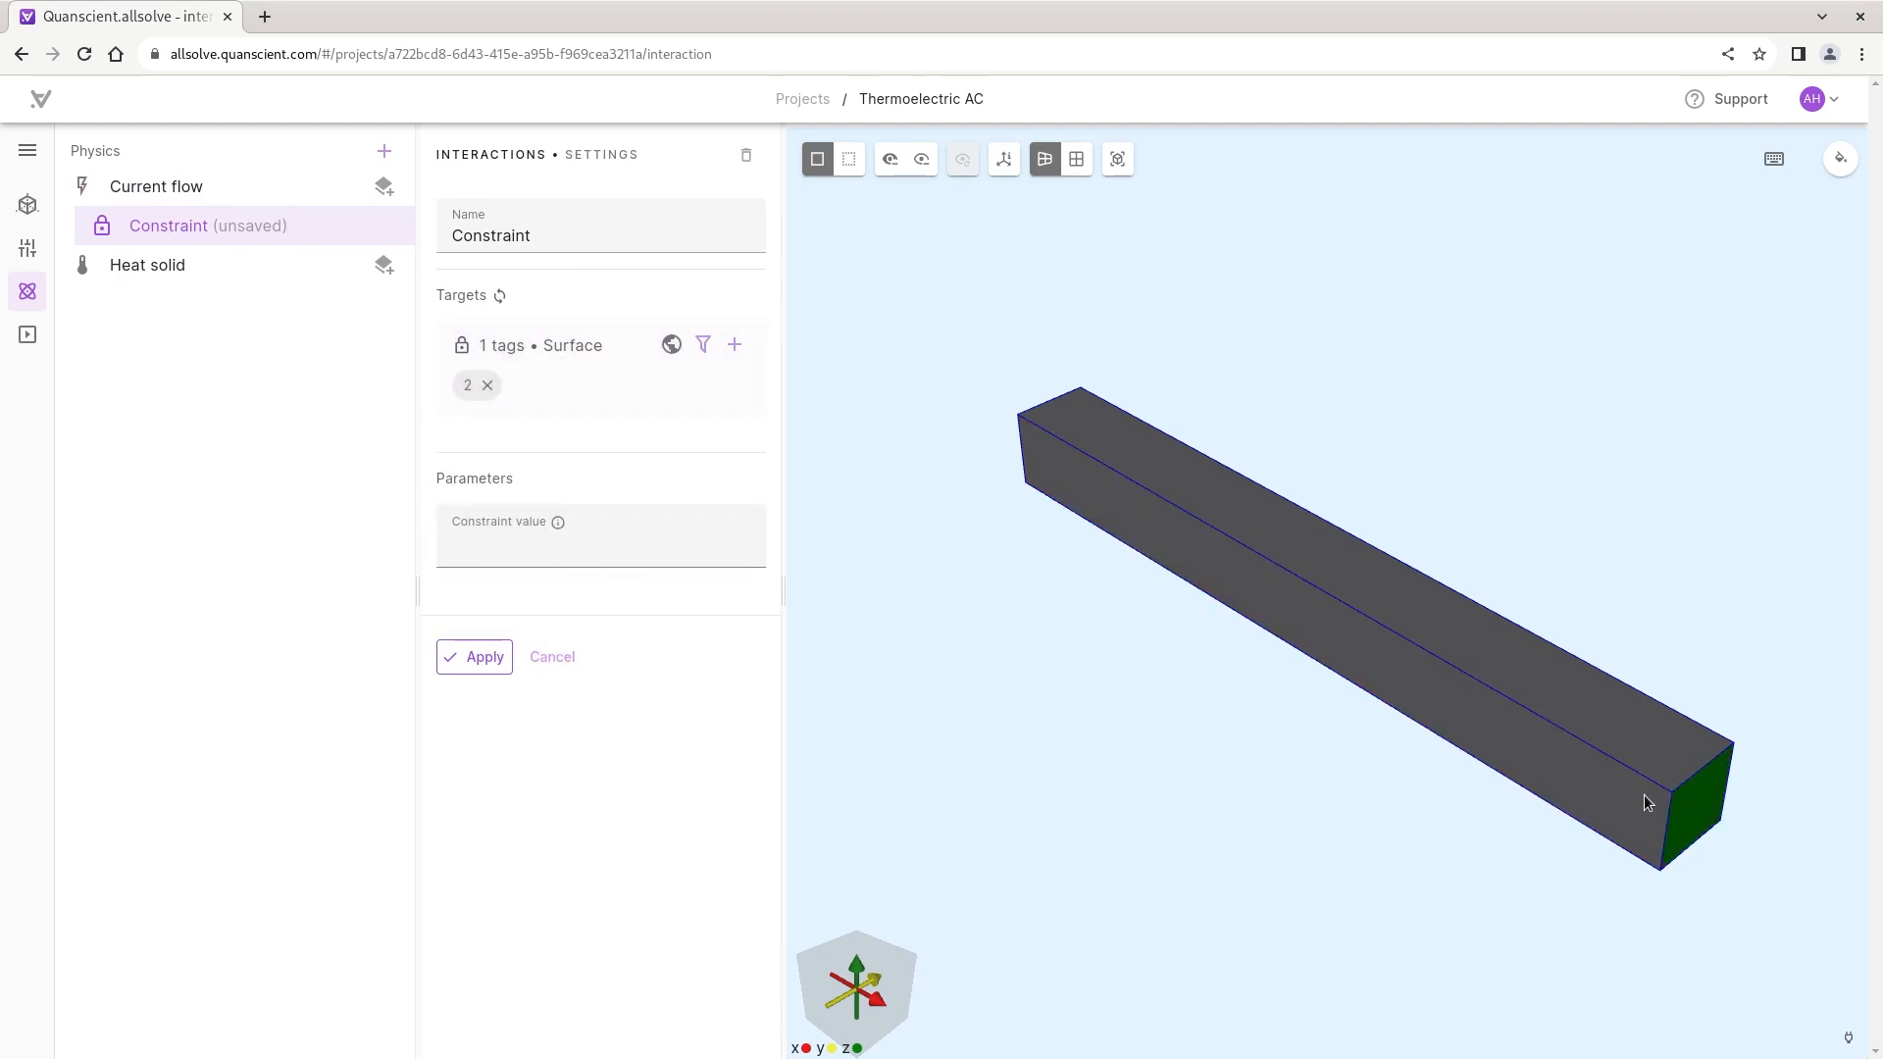
pyautogui.click(581, 558)
pyautogui.write('0')
pyautogui.click(482, 656)
# Add a Lump V/I interaction to Current flow on the opposite end face (surface 1), with actuation mode lump.I and current 1*sn(1)
pyautogui.moveTo(1013, 815); pyautogui.dragTo(1521, 706)
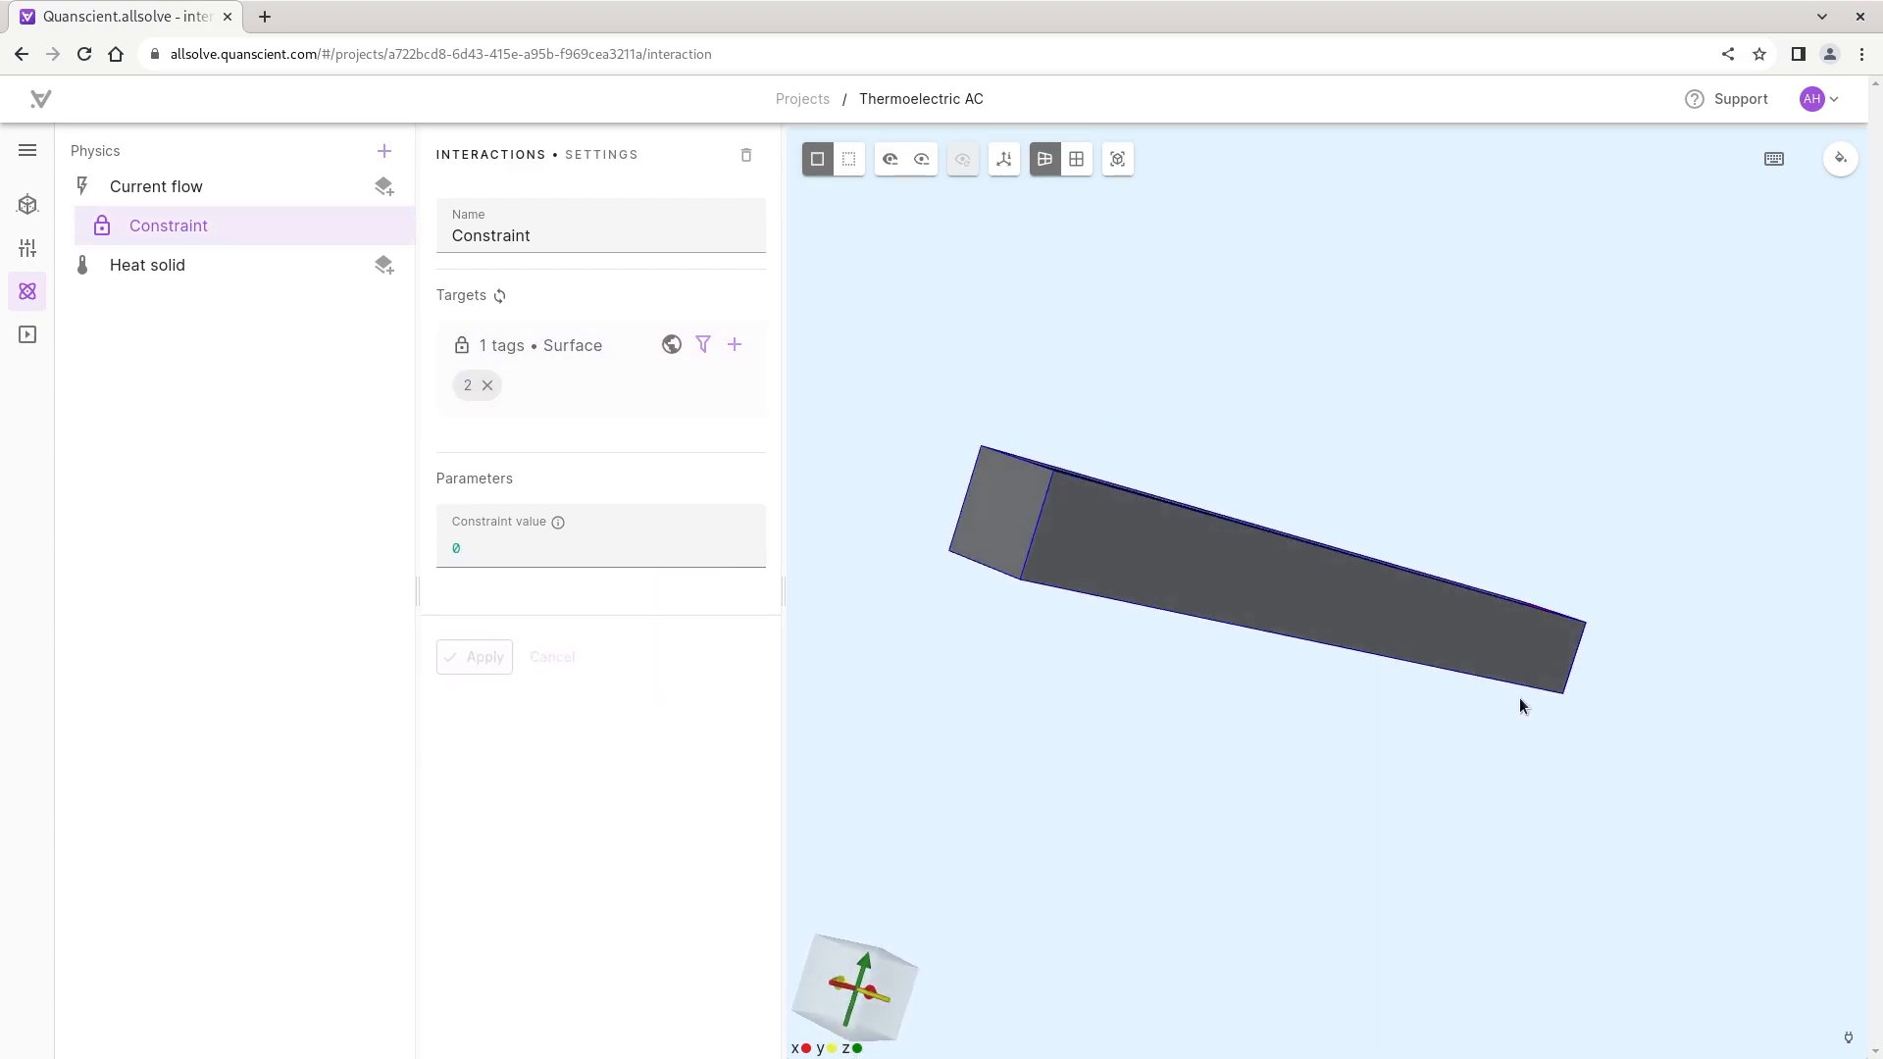
pyautogui.click(383, 186)
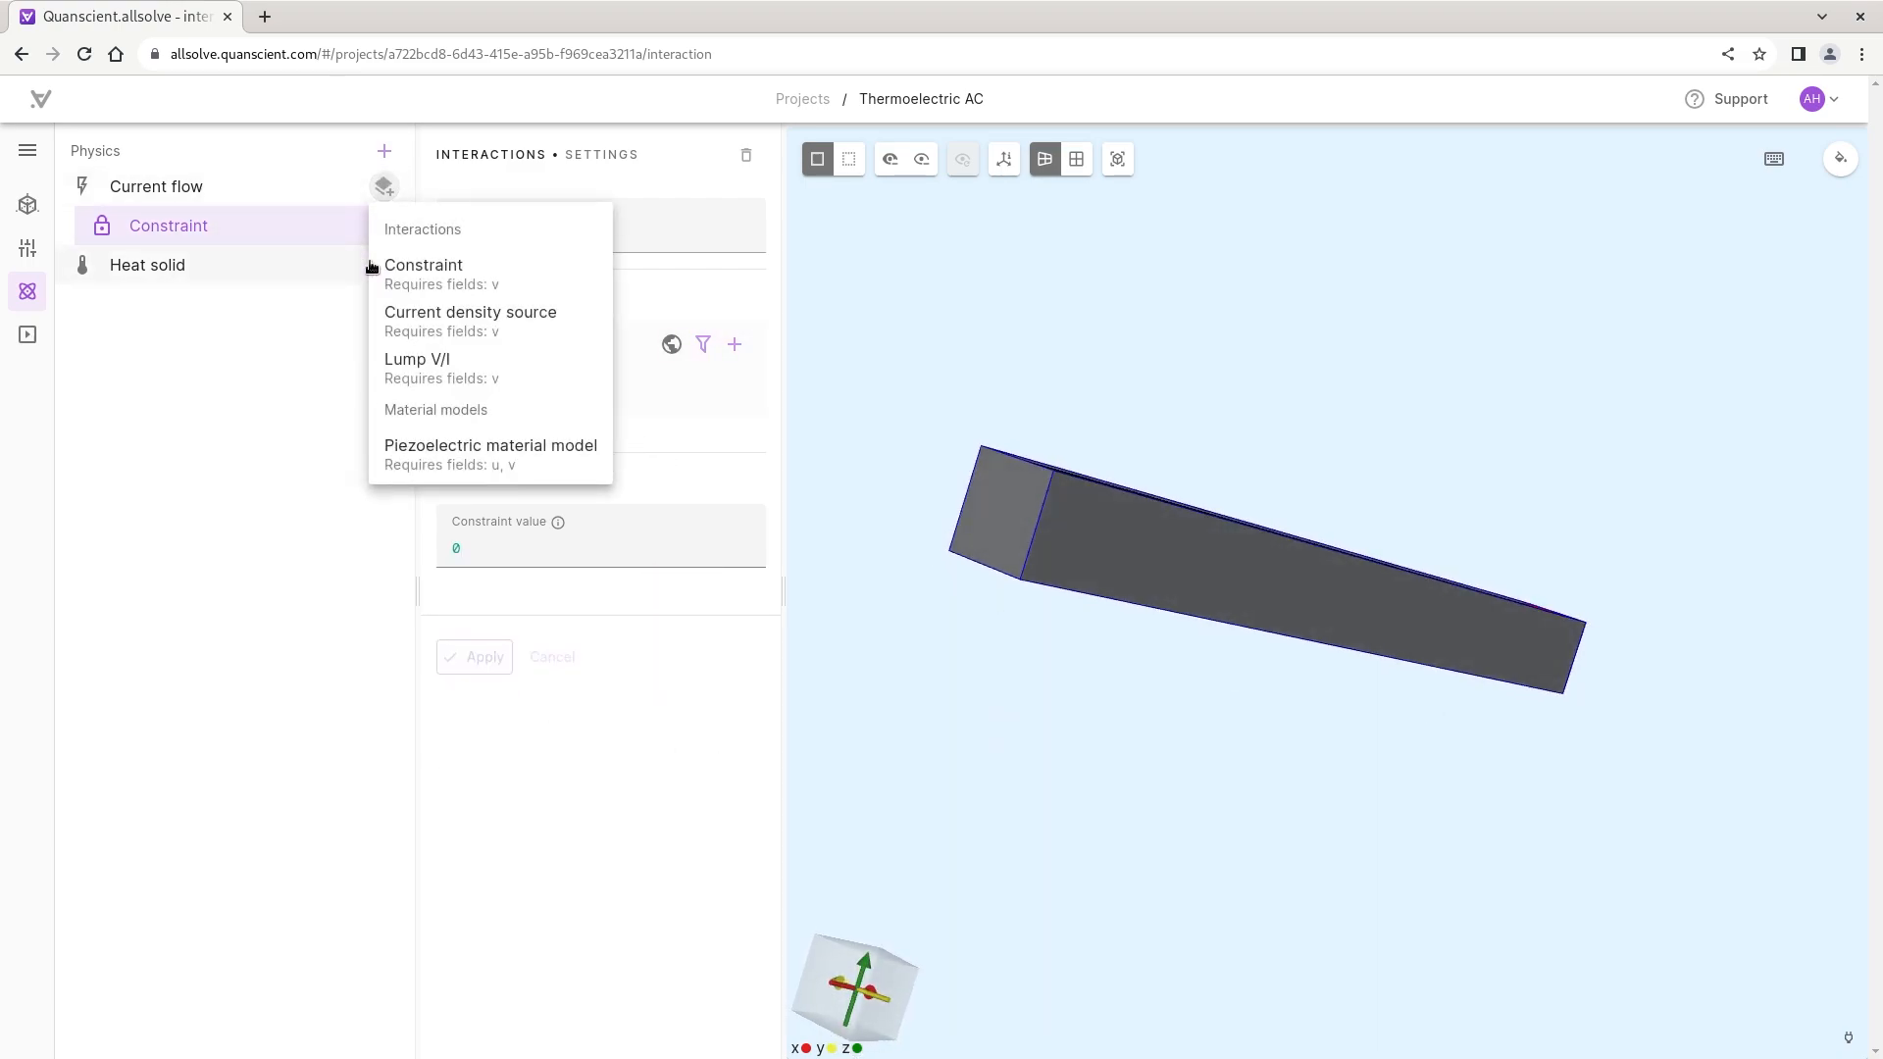
pyautogui.click(433, 363)
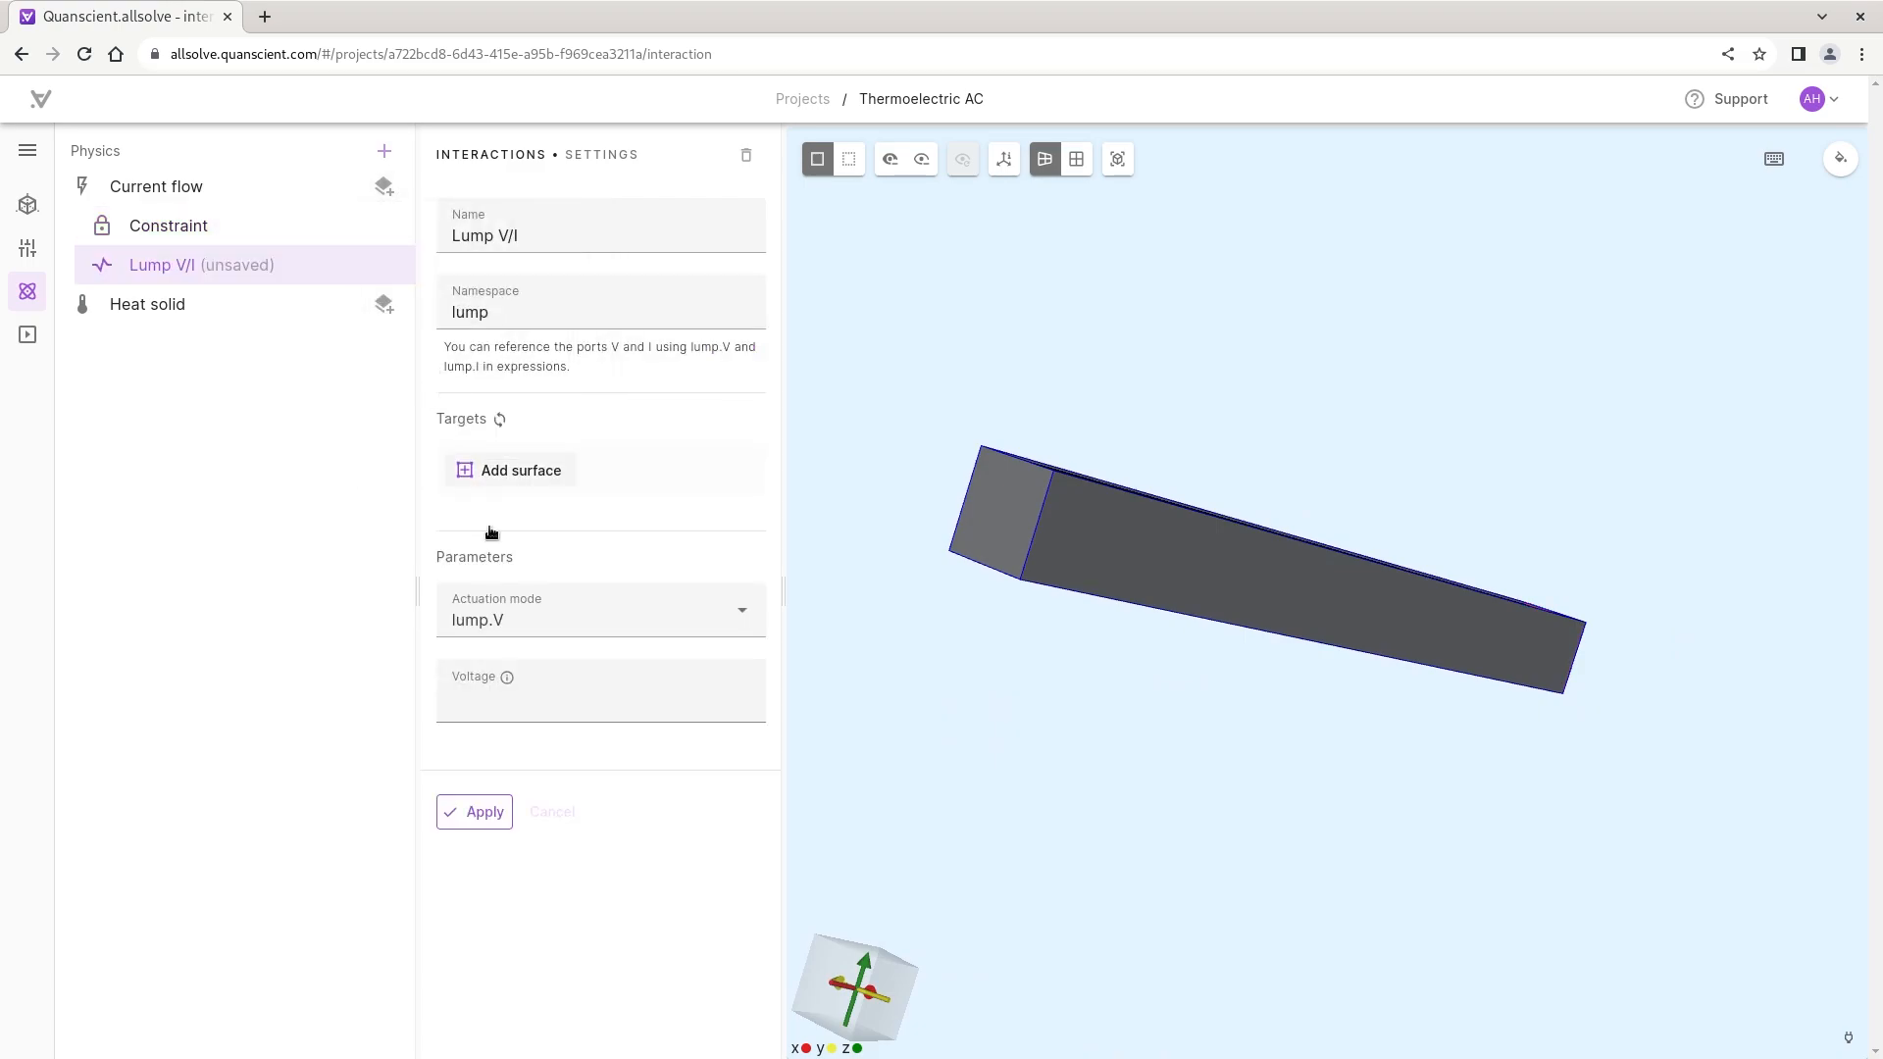
pyautogui.click(474, 619)
pyautogui.click(492, 721)
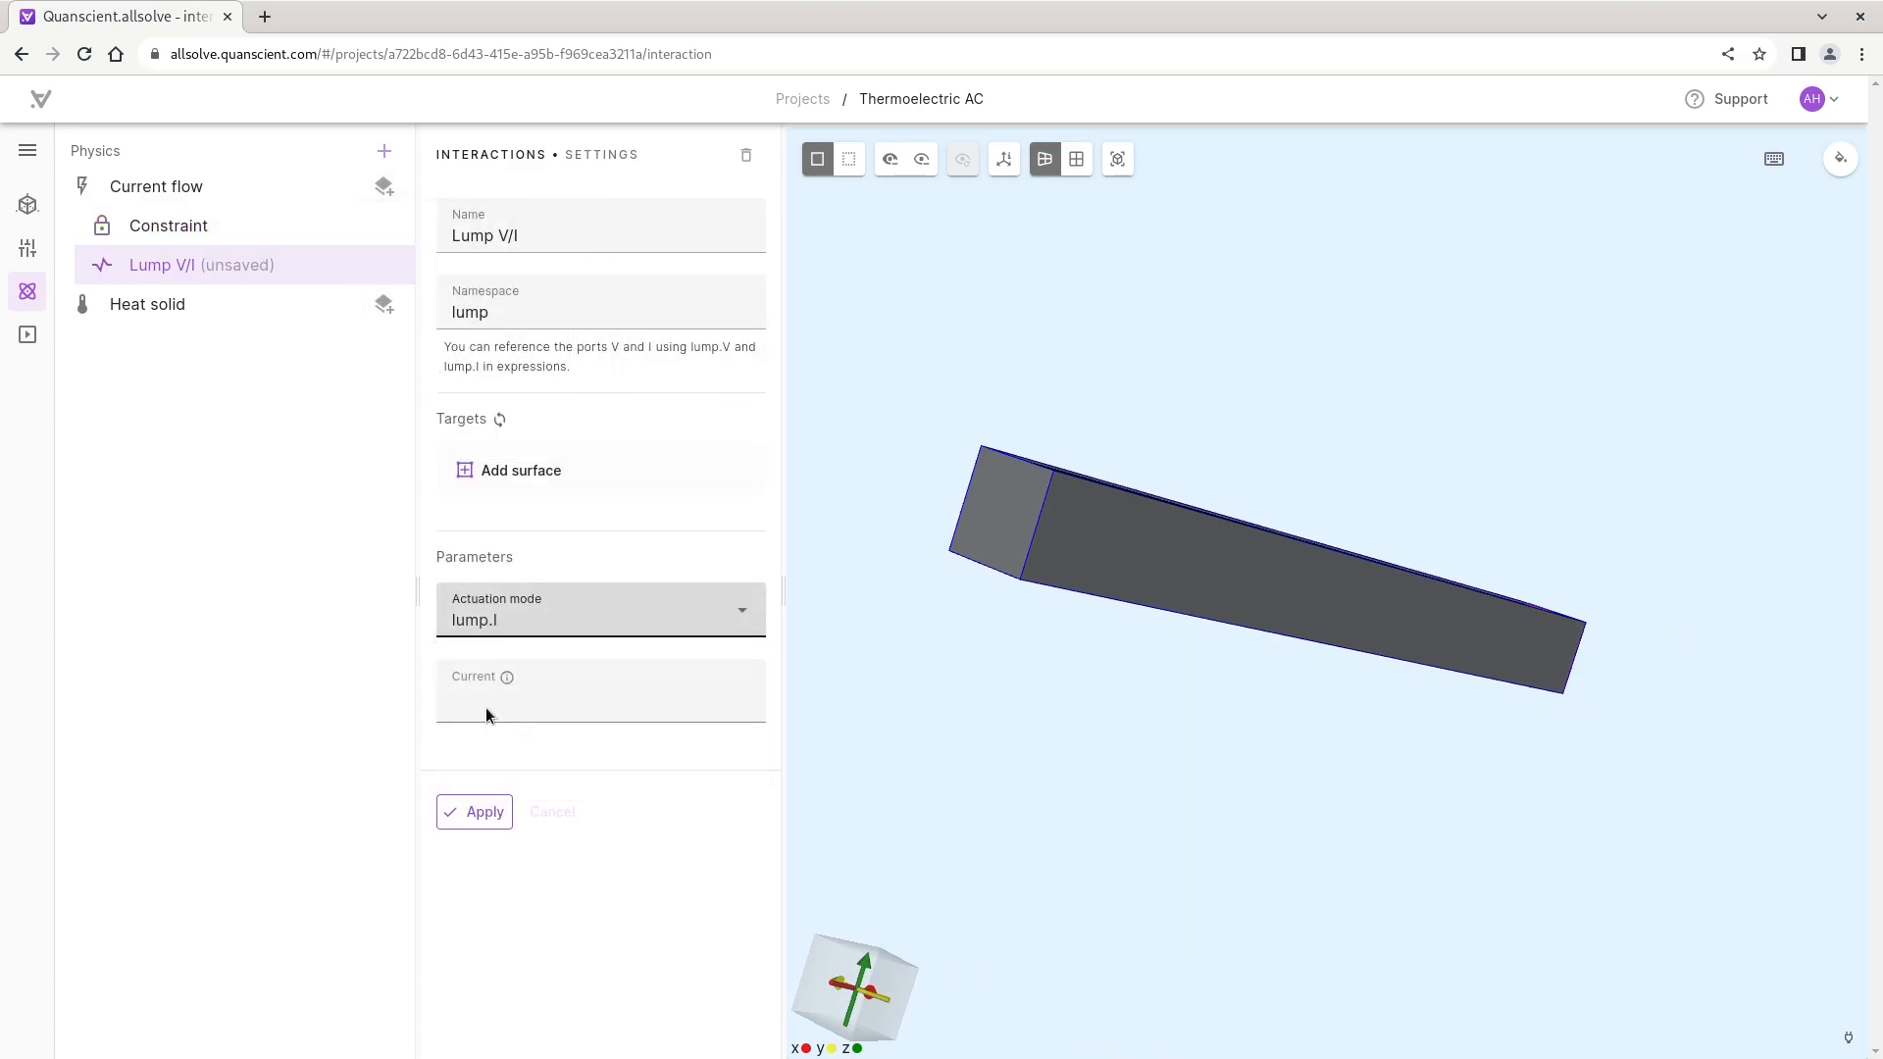
pyautogui.click(483, 710)
pyautogui.write('1')
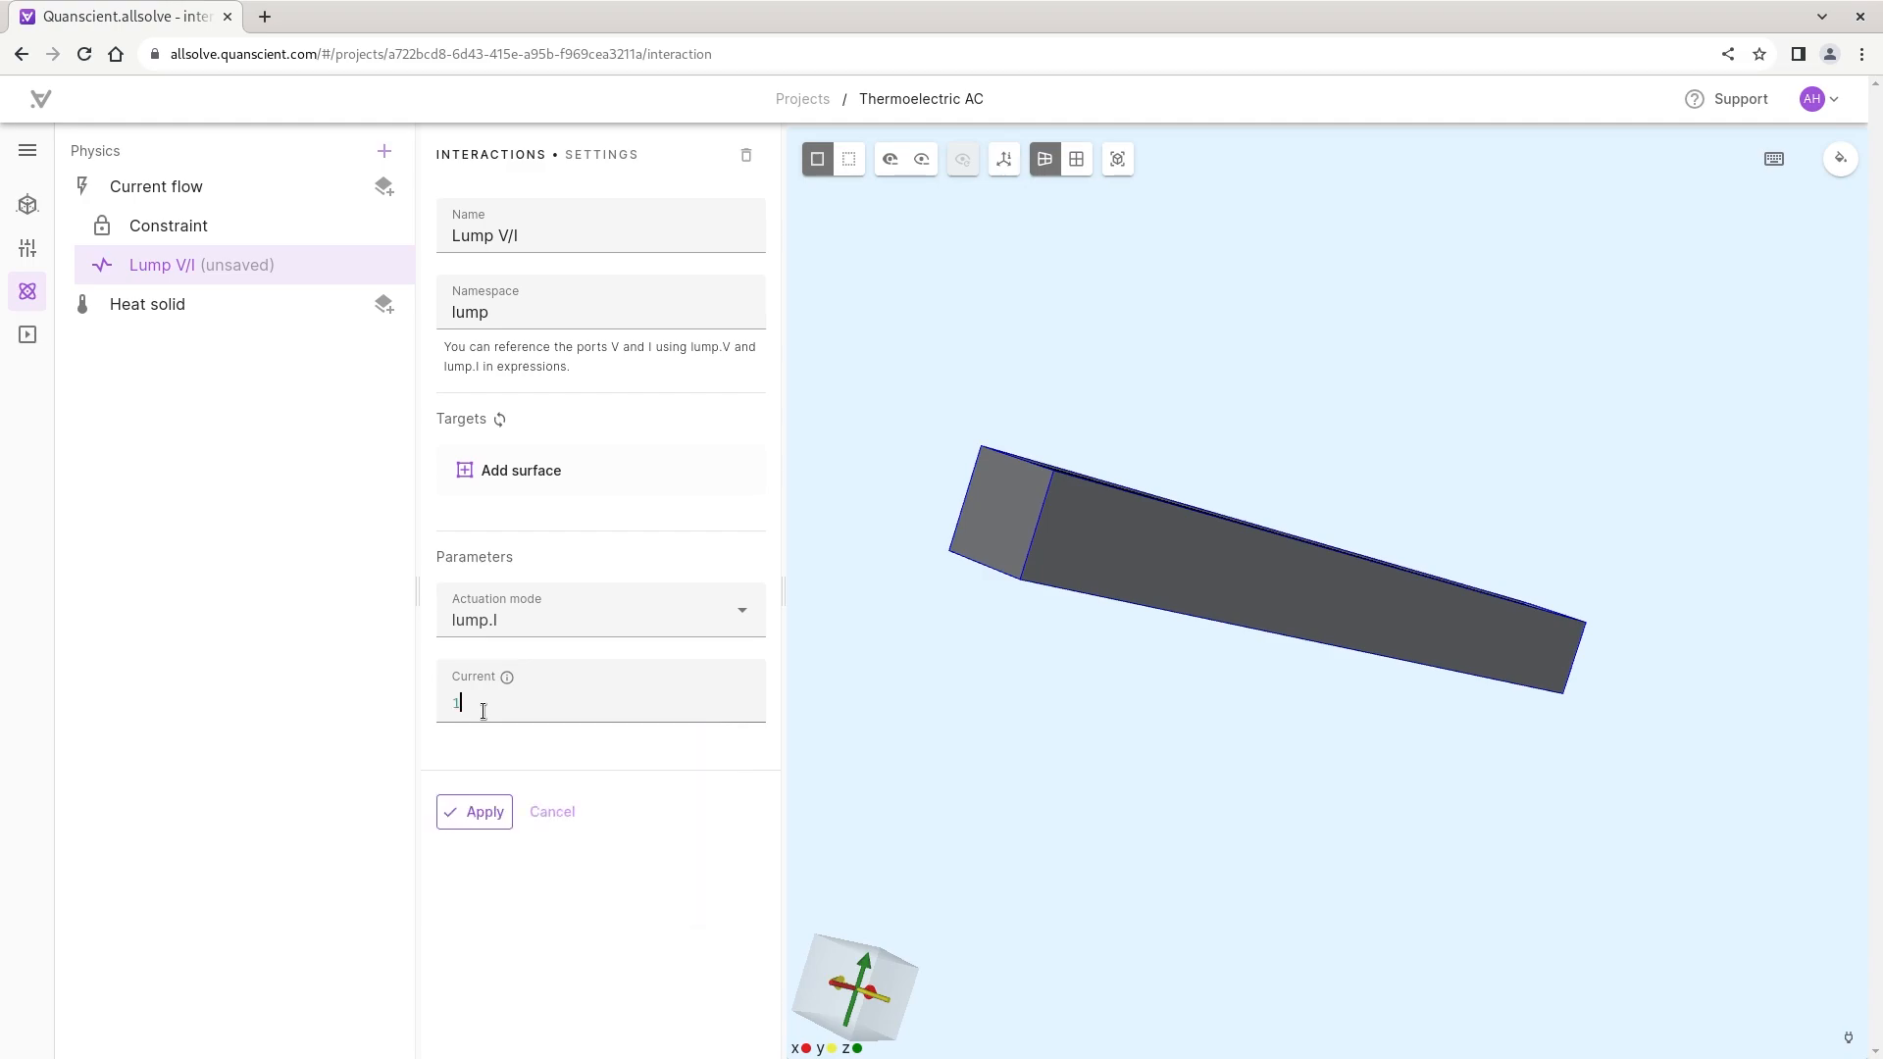
pyautogui.write('*sin(1)')
pyautogui.moveTo(470, 704); pyautogui.dragTo(523, 709)
pyautogui.click(534, 475)
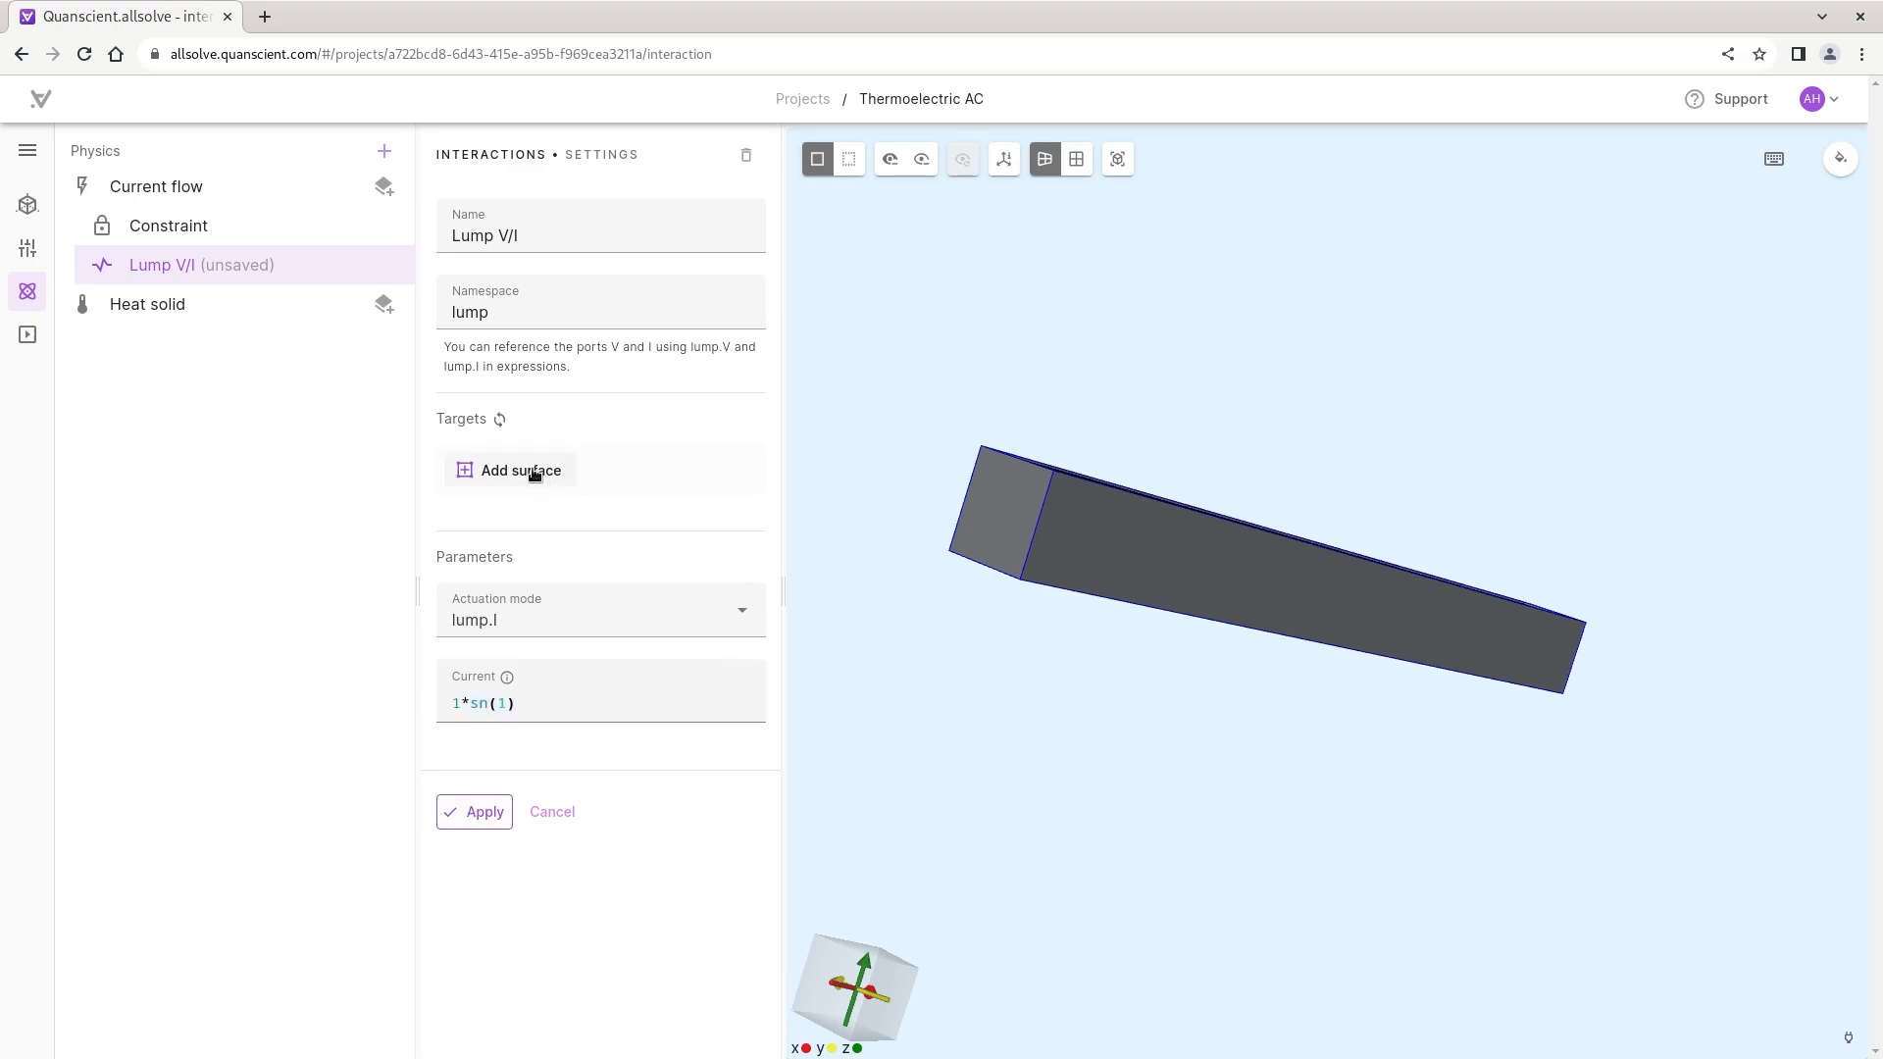
pyautogui.click(1000, 521)
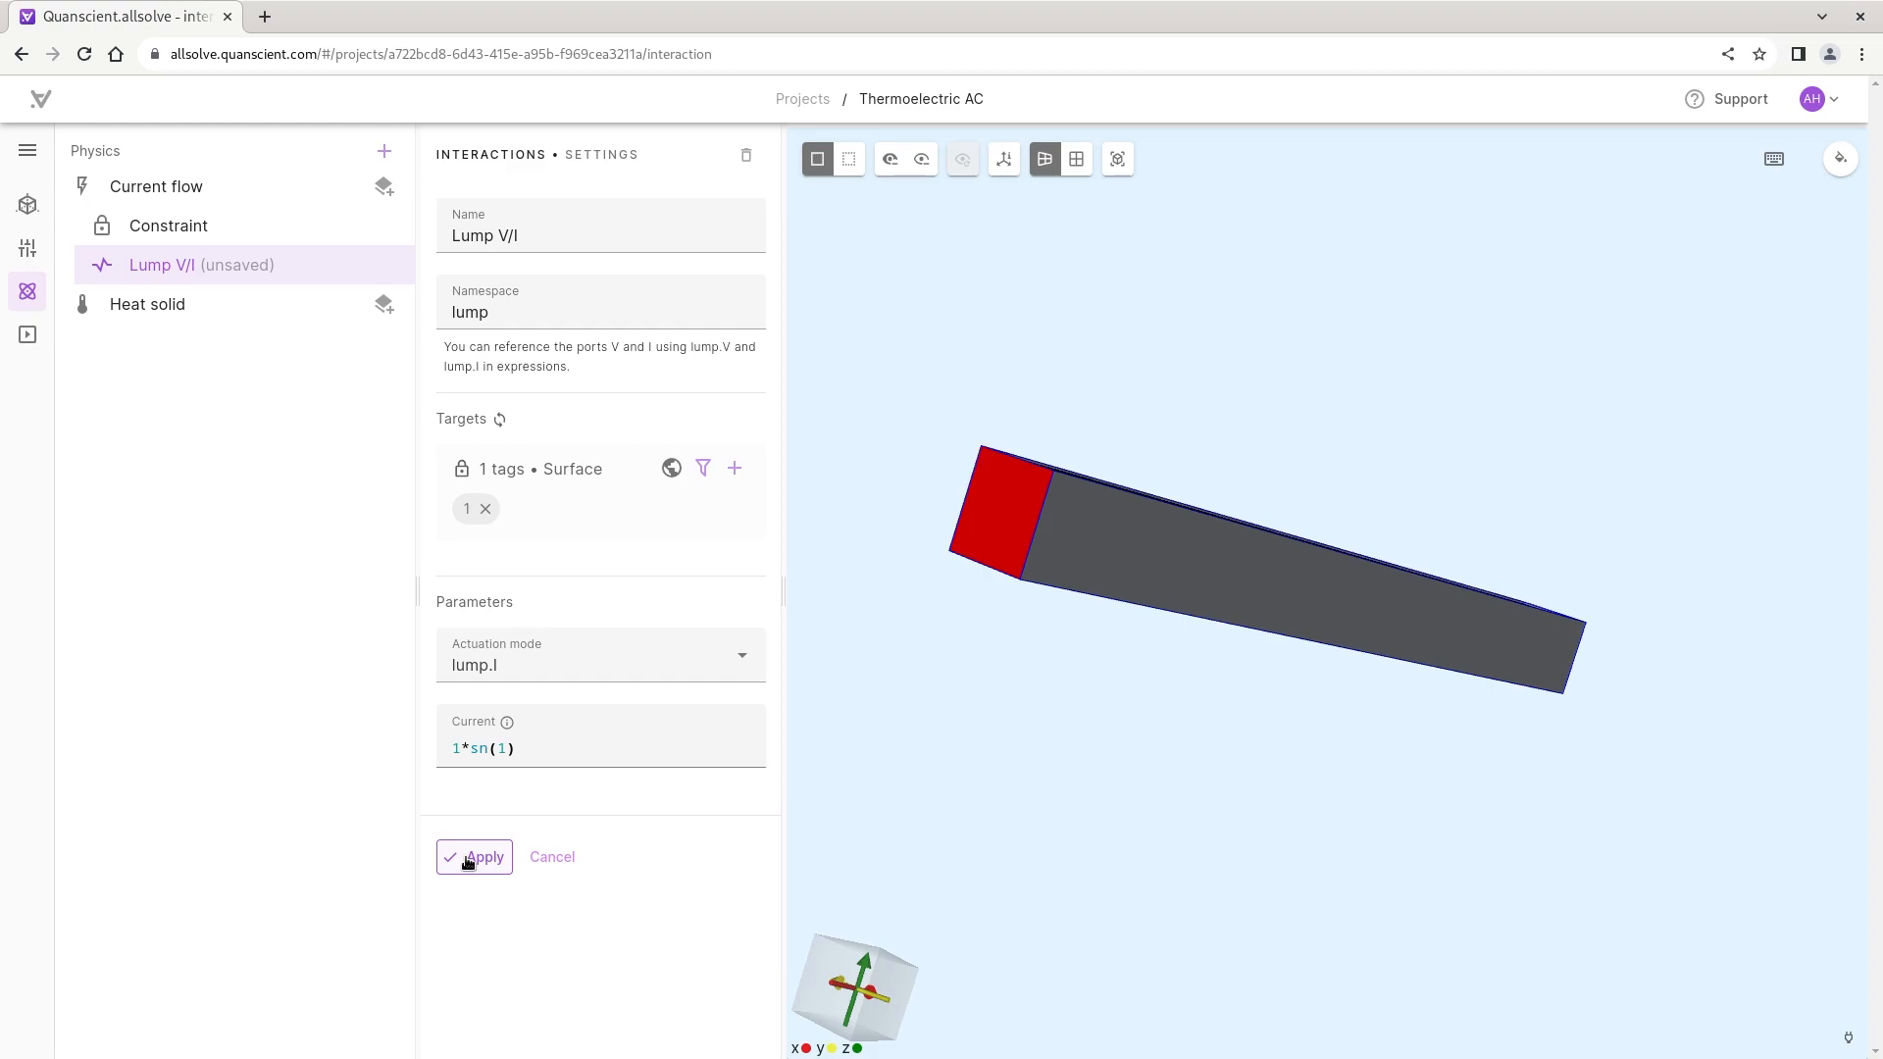
pyautogui.click(468, 859)
# Add a Heat solid constraint with temperature 0 on both end faces of the bar (surfaces 1 and 2)
pyautogui.click(384, 305)
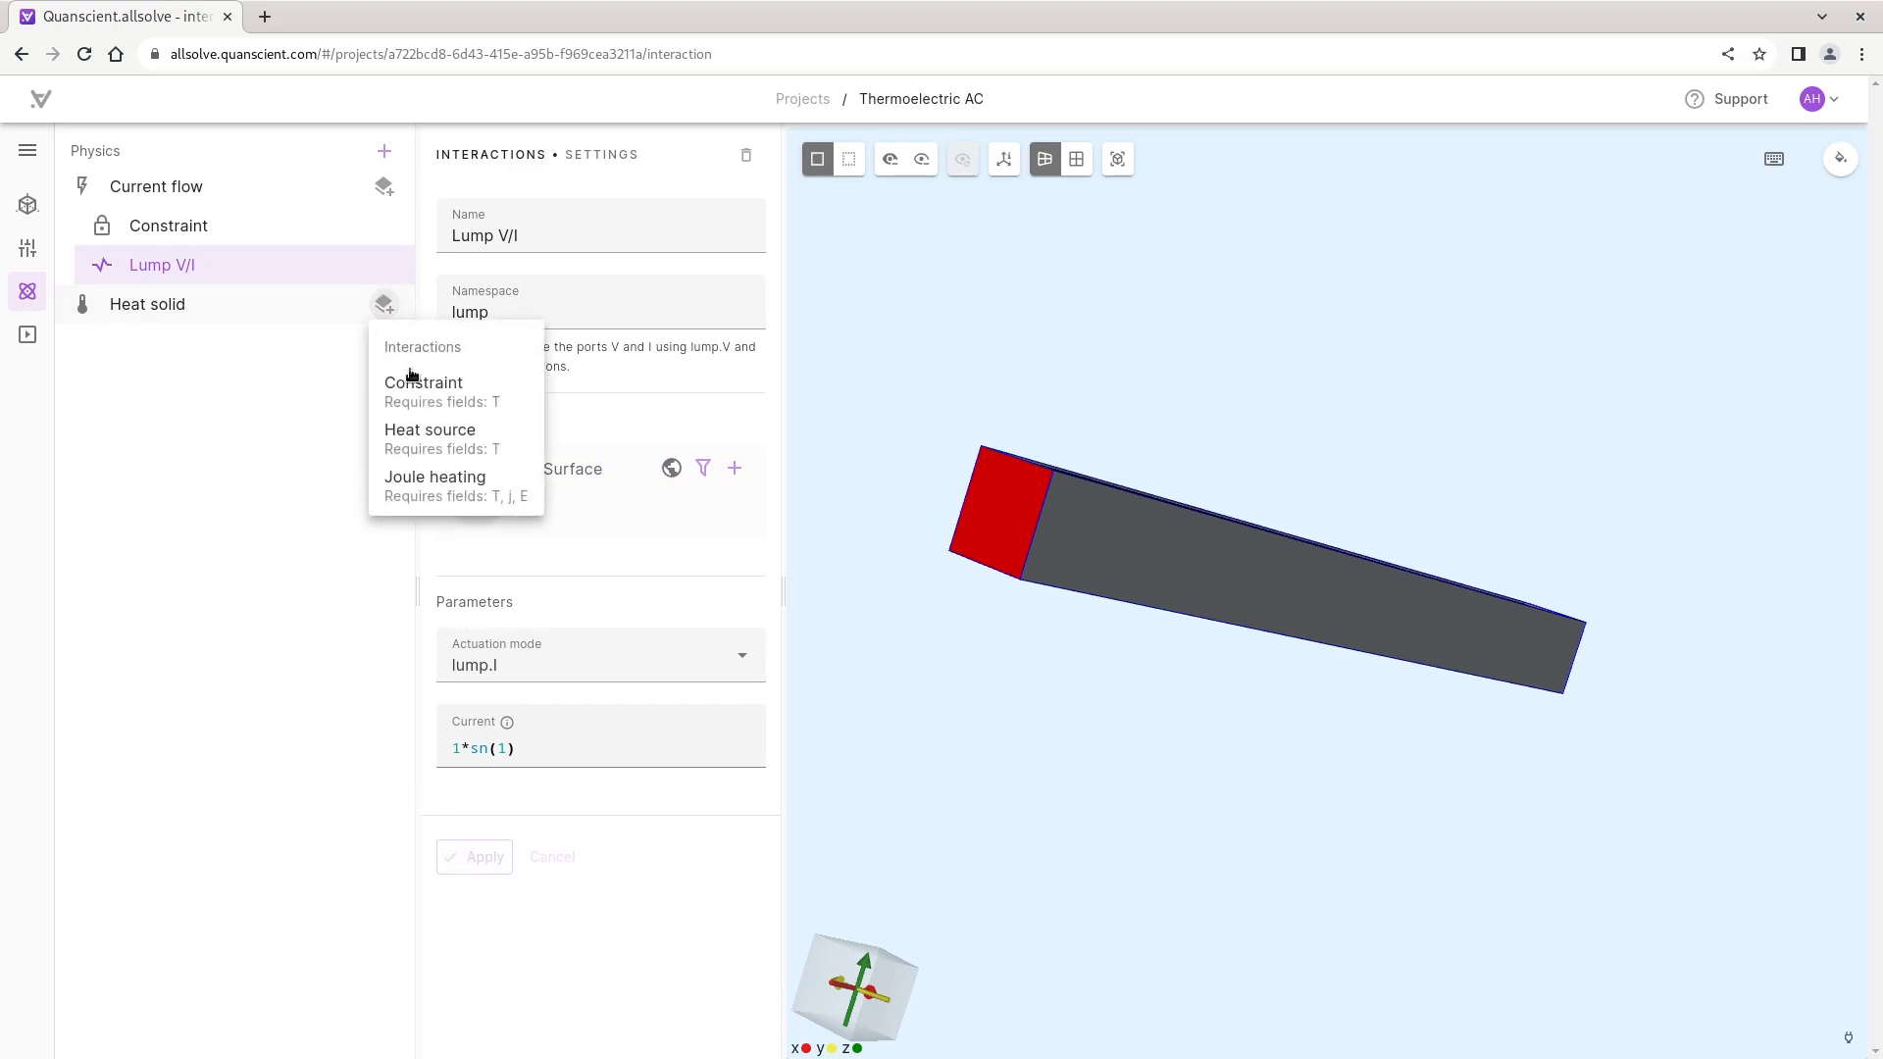
pyautogui.click(412, 388)
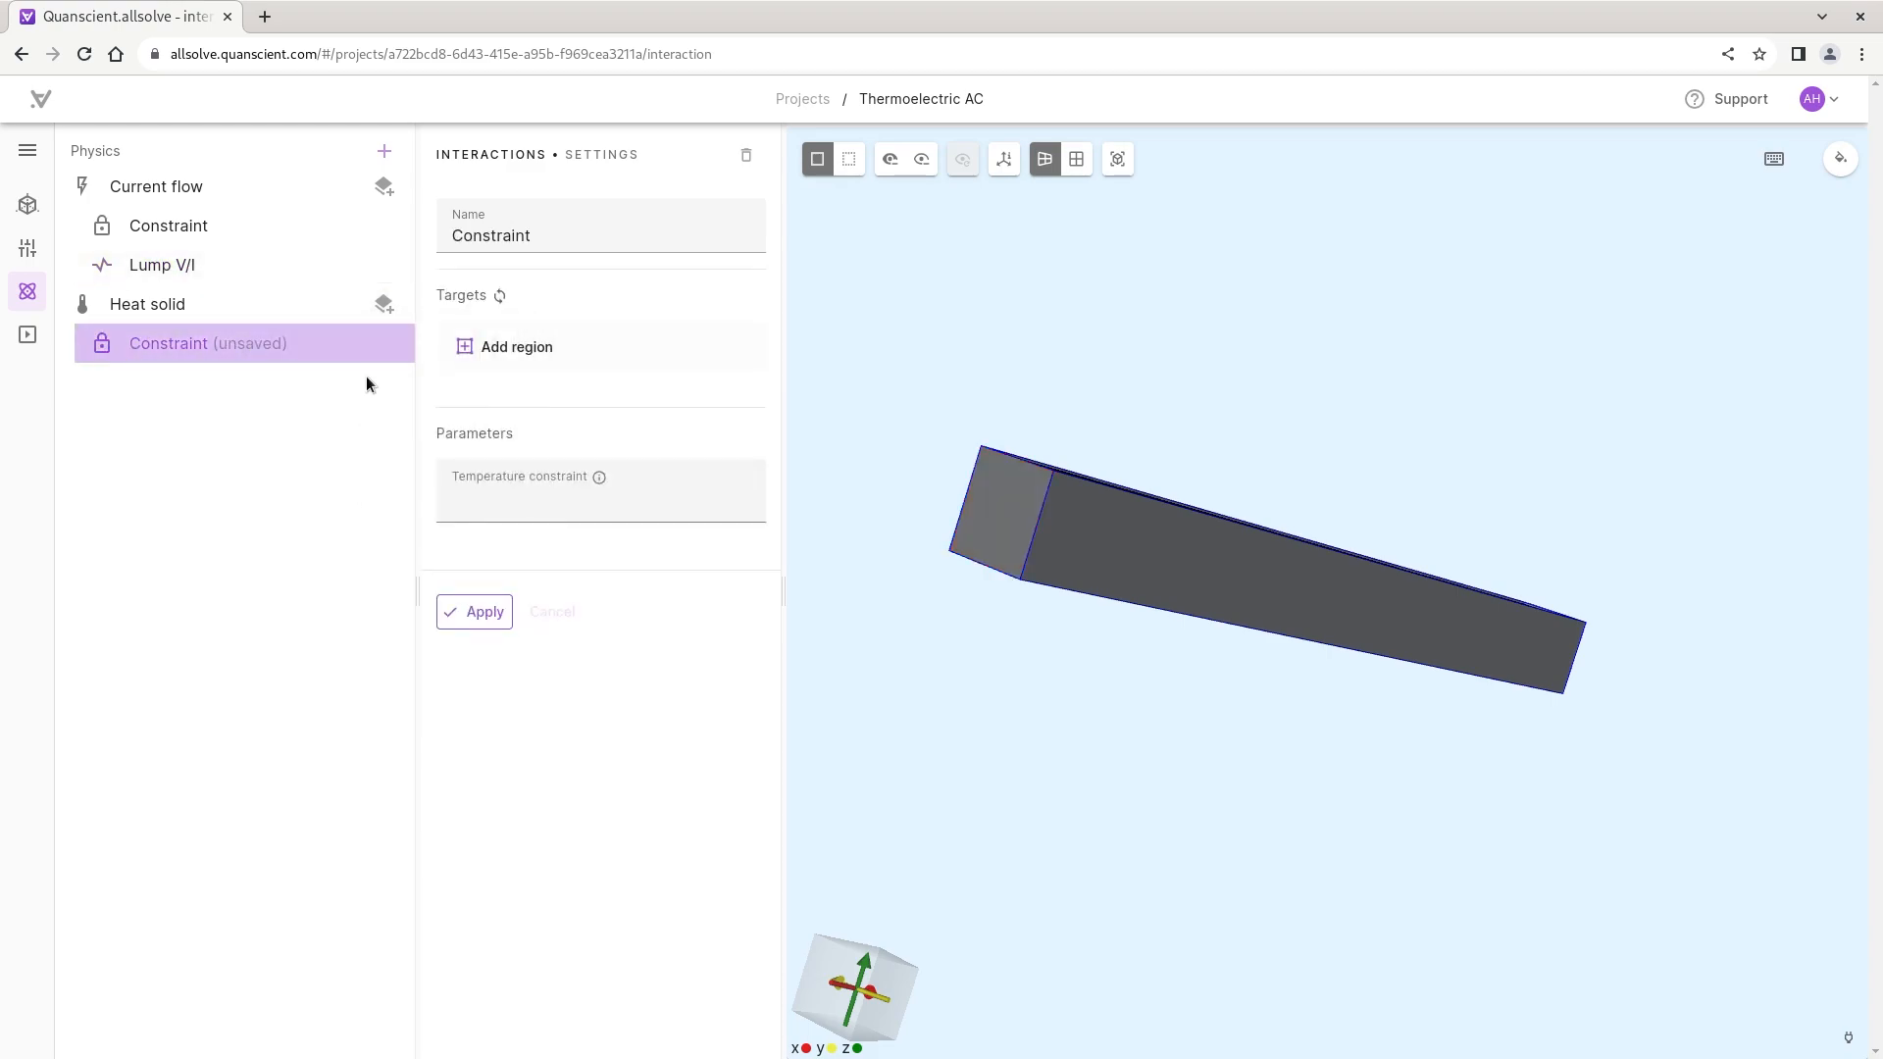
pyautogui.click(484, 349)
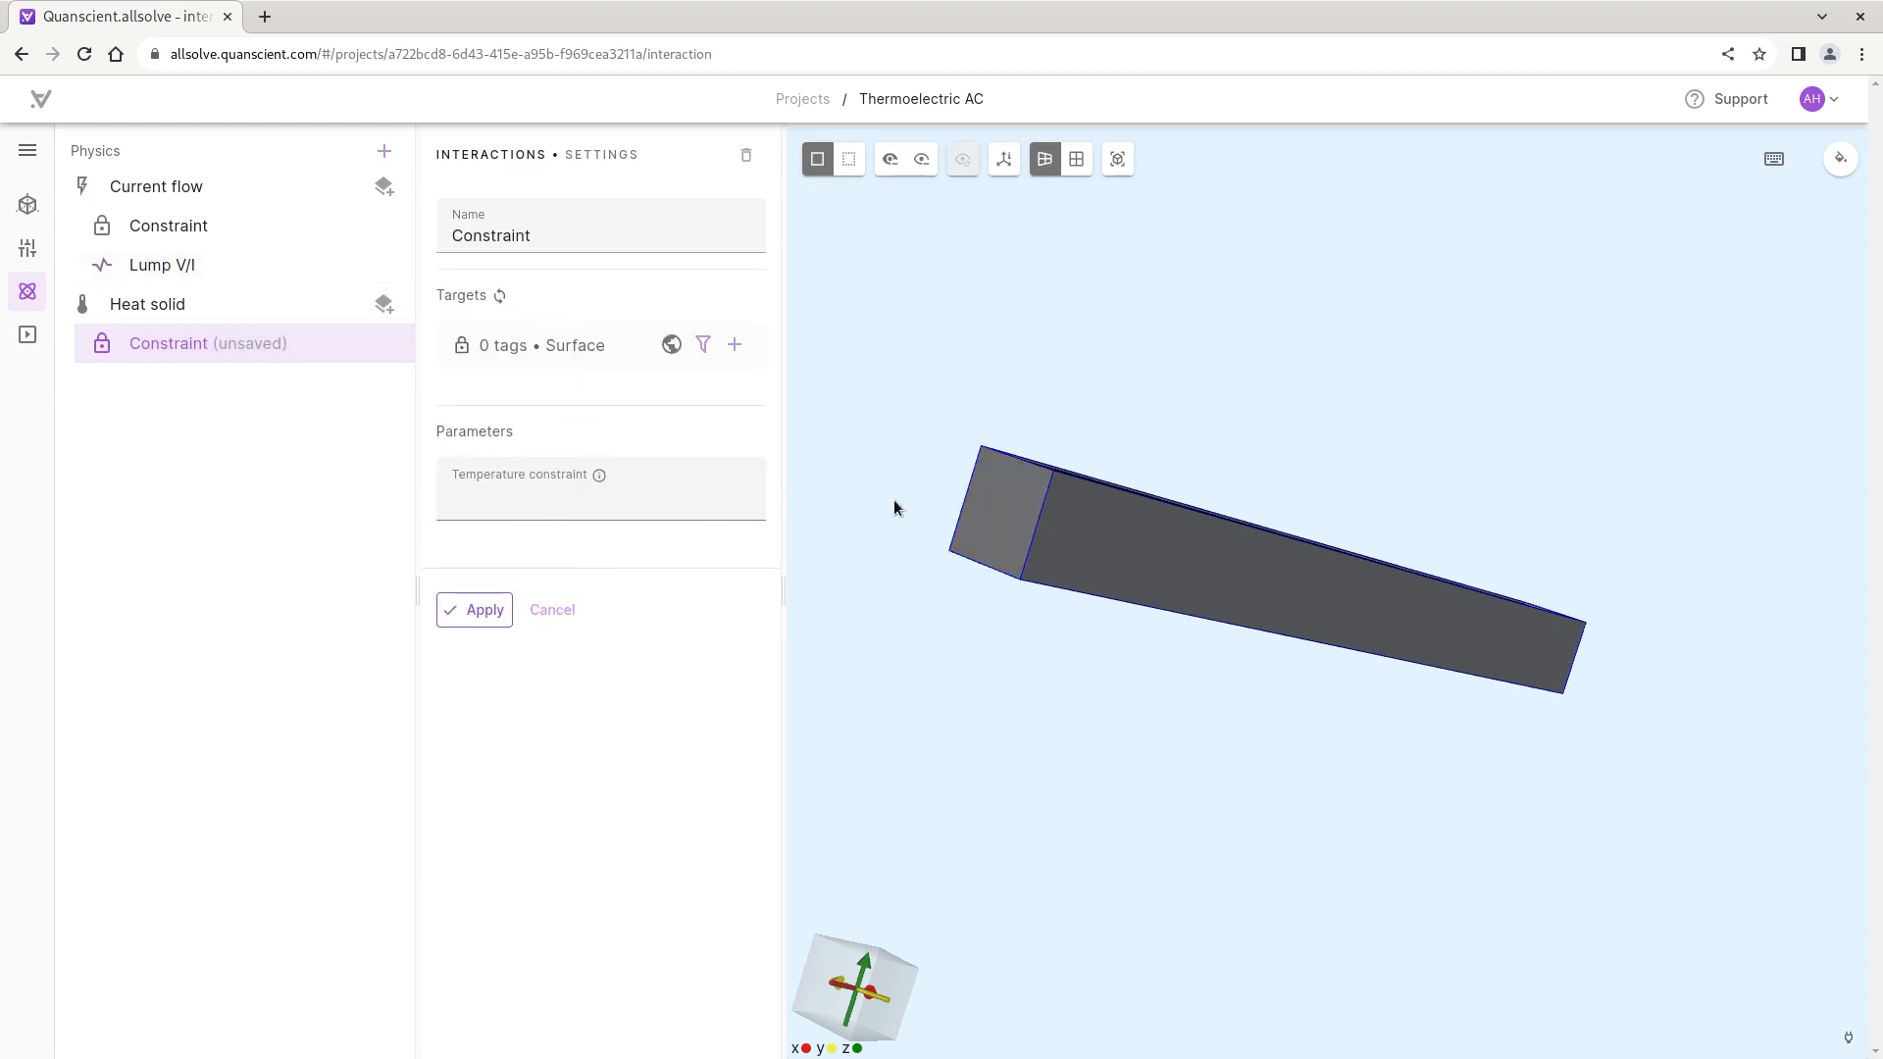
pyautogui.click(991, 496)
pyautogui.moveTo(1002, 532); pyautogui.dragTo(639, 426)
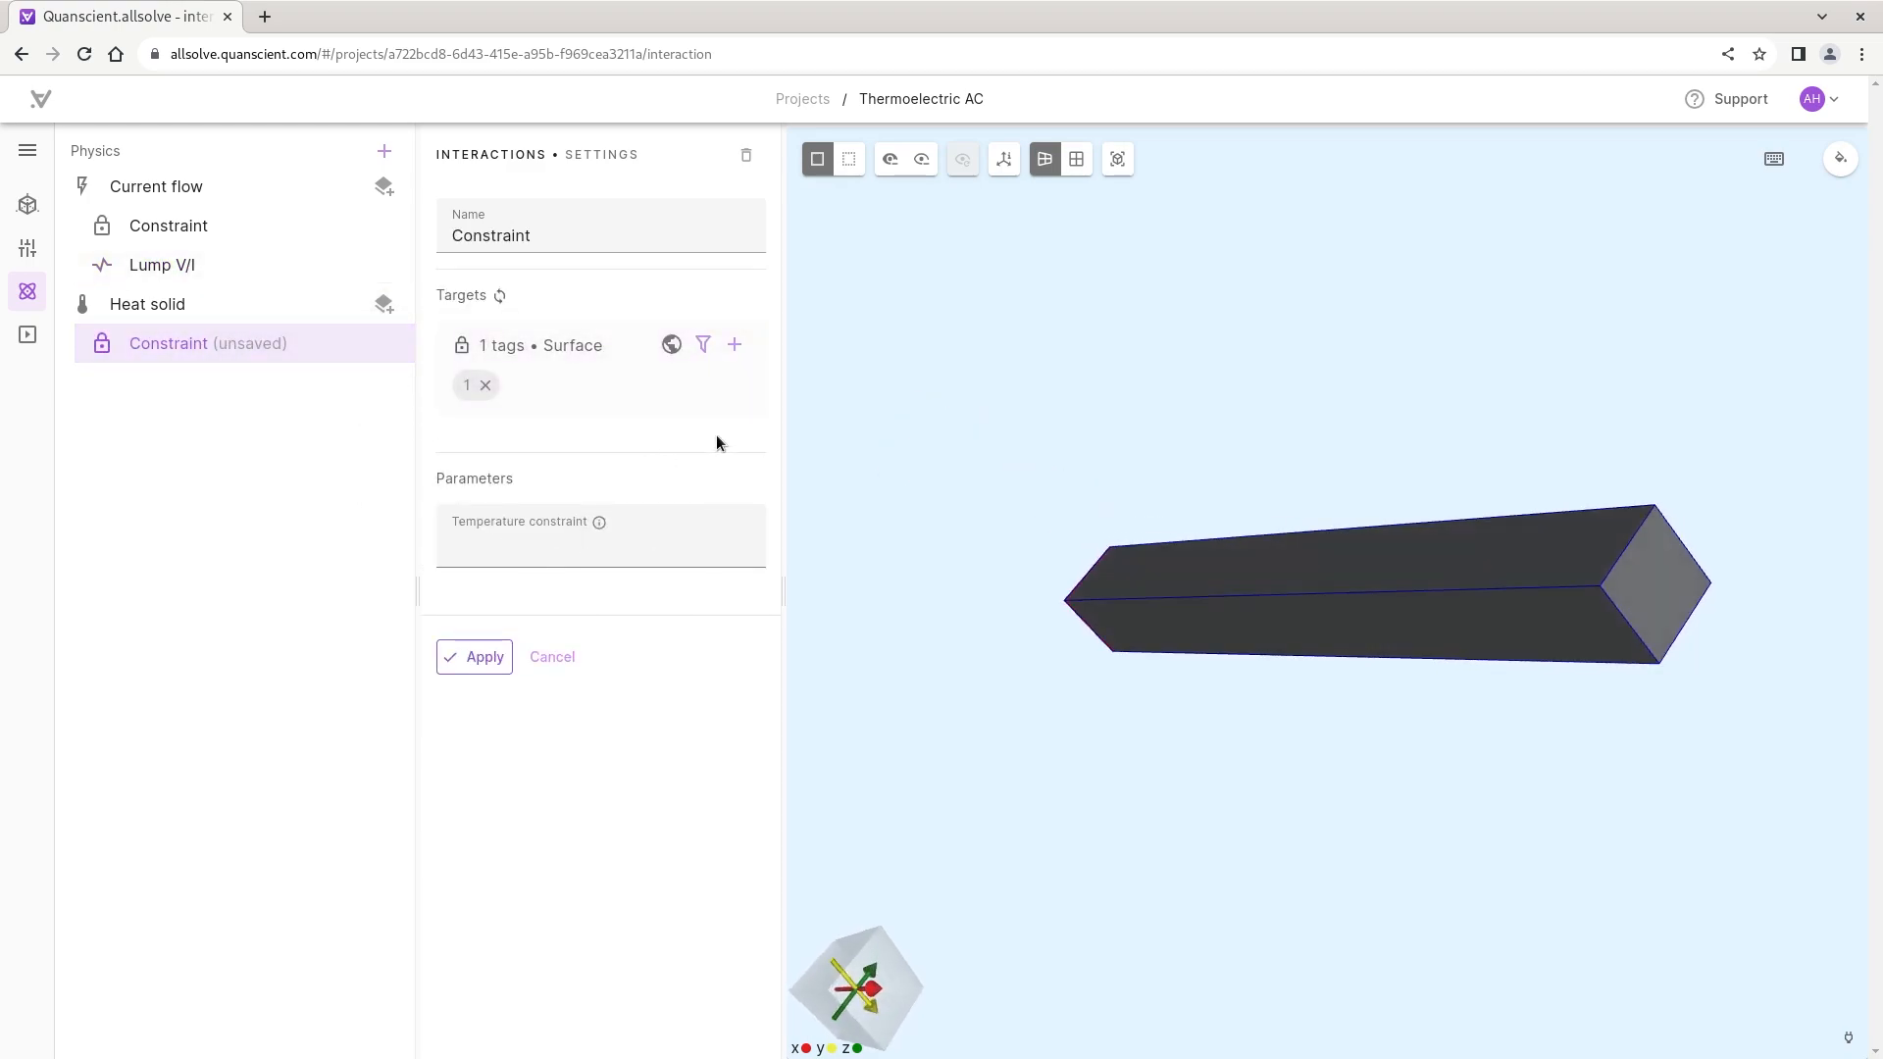
pyautogui.click(1679, 598)
pyautogui.moveTo(1159, 708); pyautogui.dragTo(1264, 748)
pyautogui.moveTo(1024, 777); pyautogui.dragTo(911, 761)
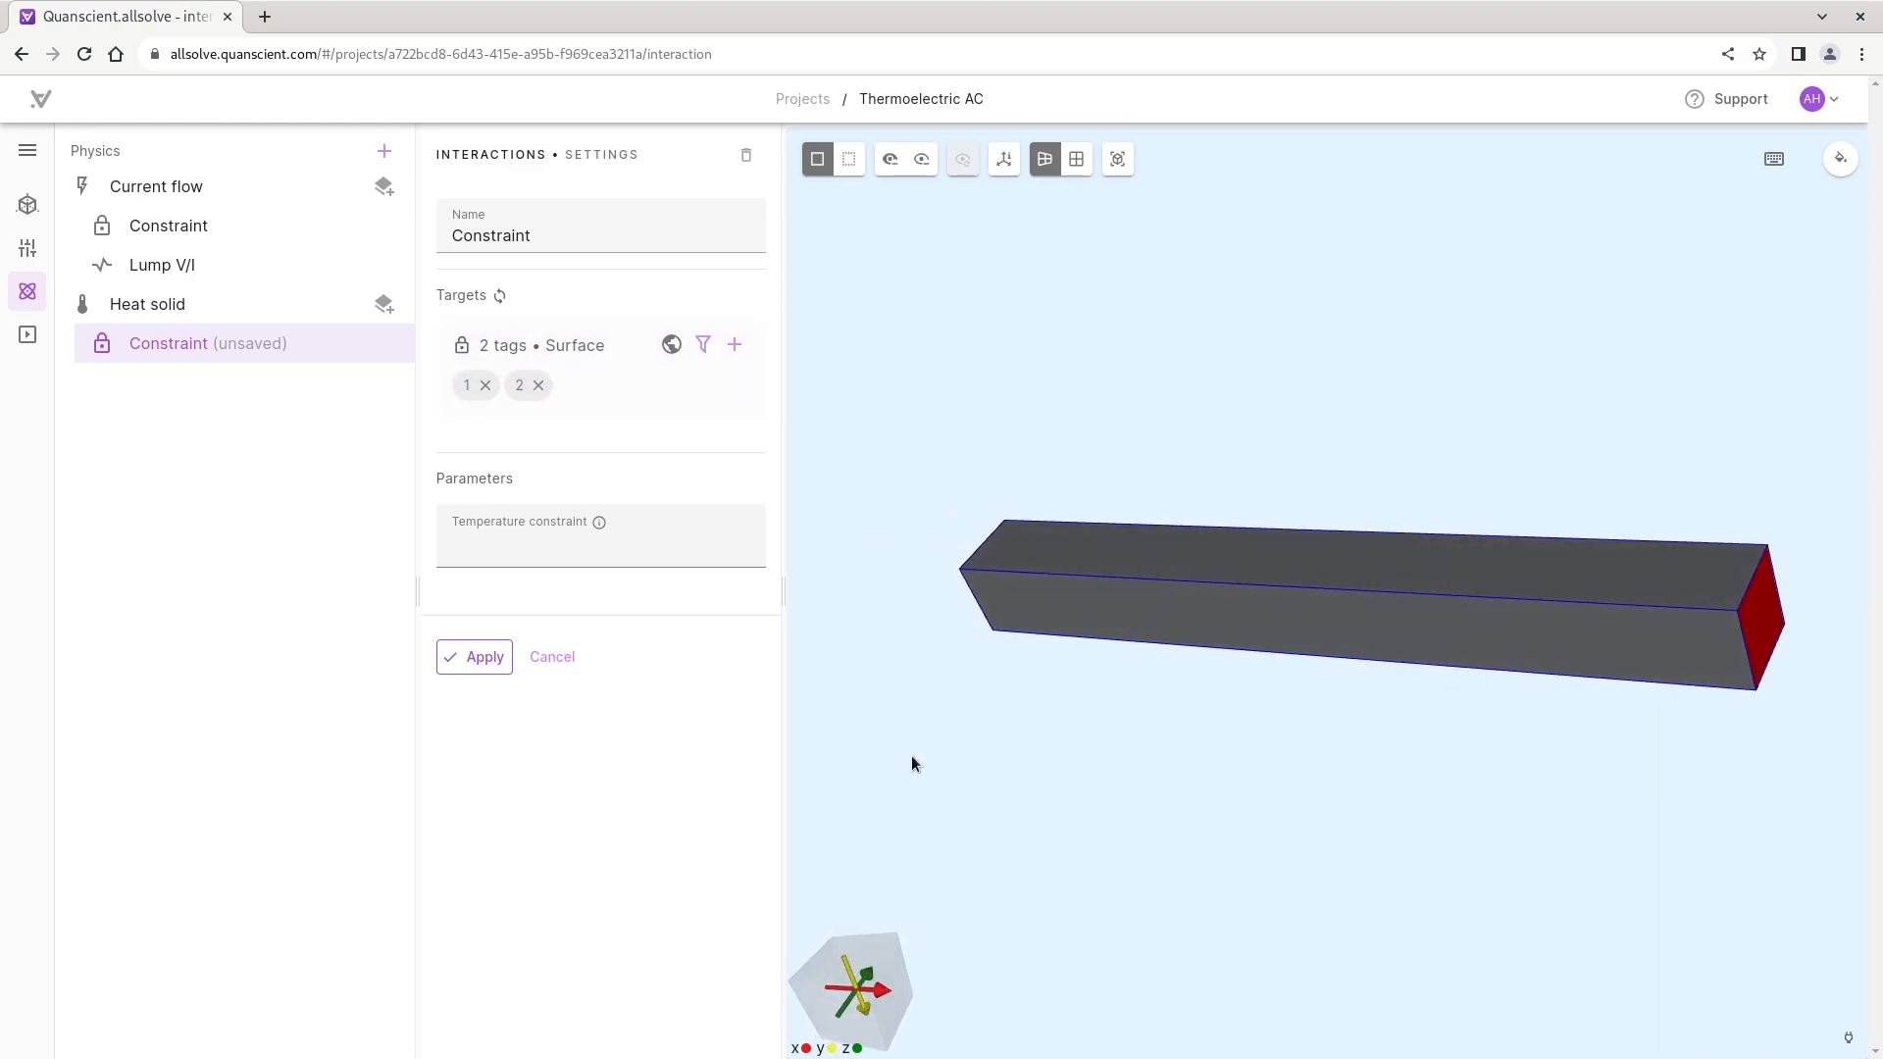
pyautogui.click(659, 546)
pyautogui.write('0')
pyautogui.click(484, 660)
pyautogui.click(484, 659)
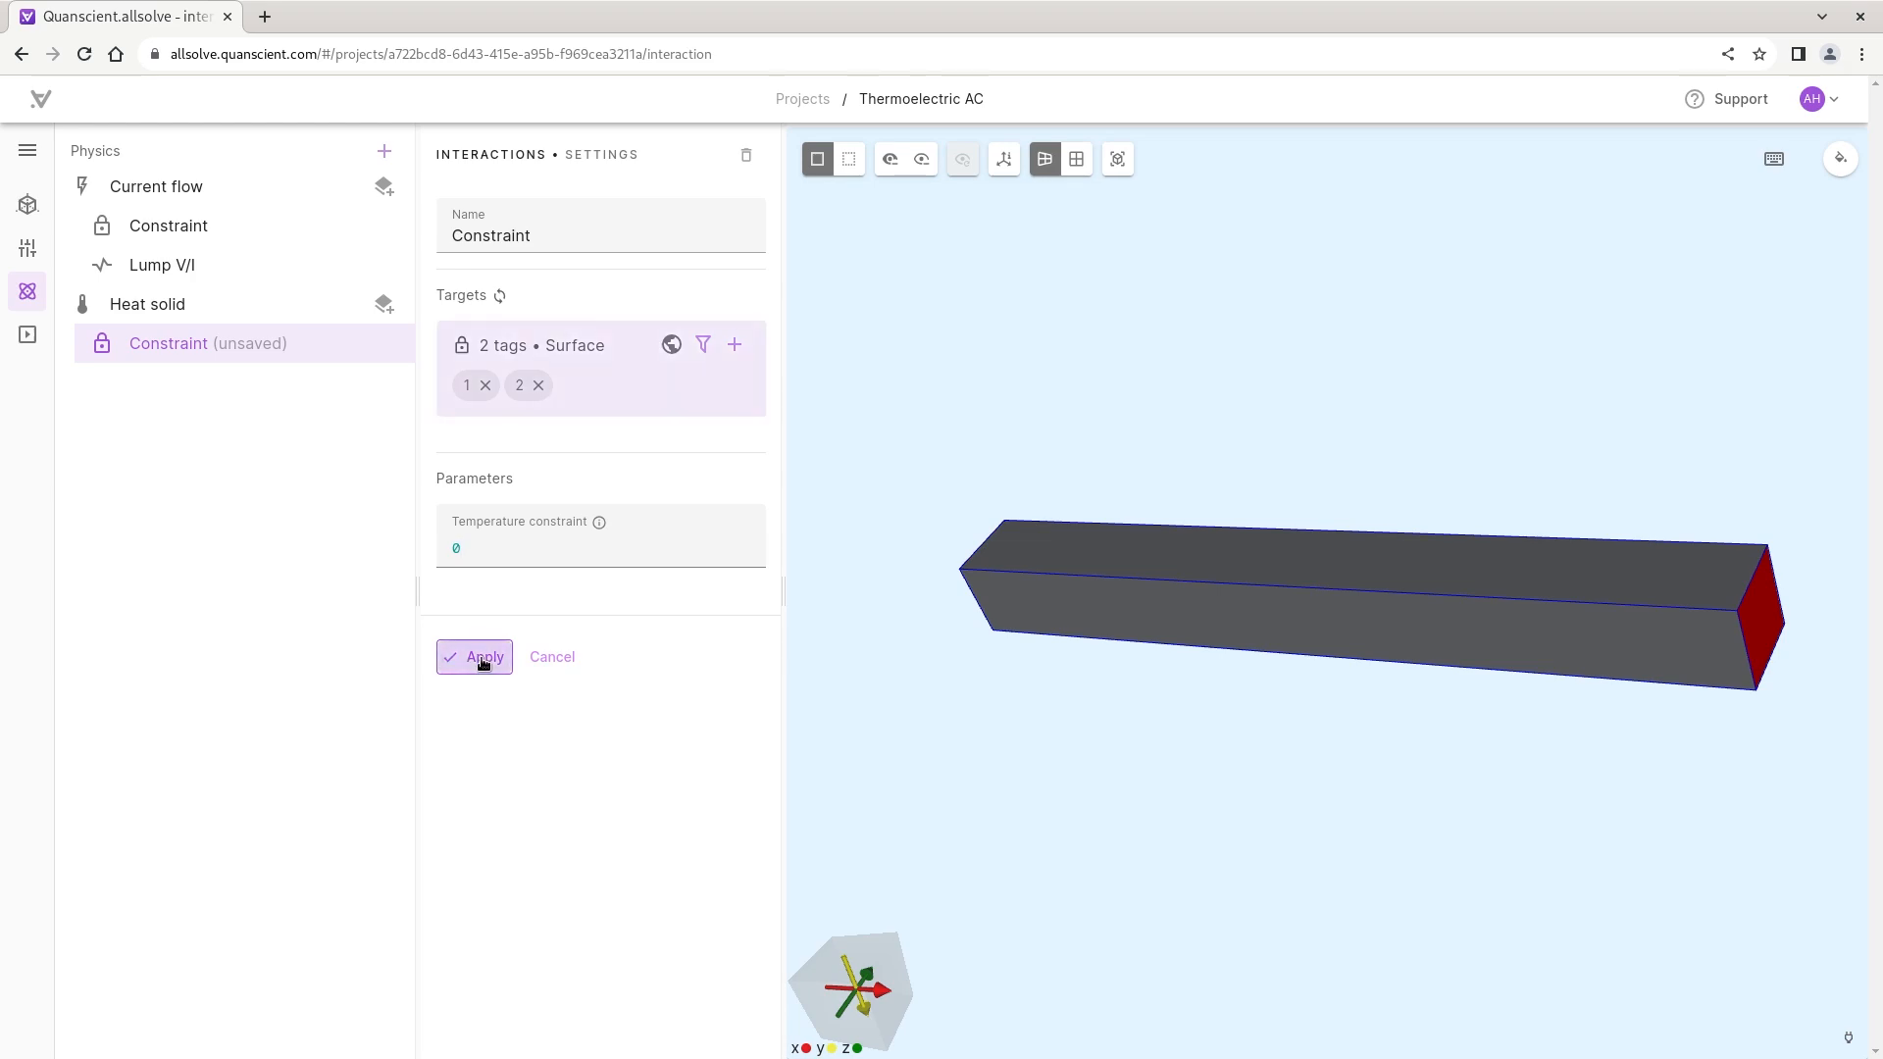
# Add a Joule heating interaction to Heat solid, targeting the whole bar volume
pyautogui.click(384, 305)
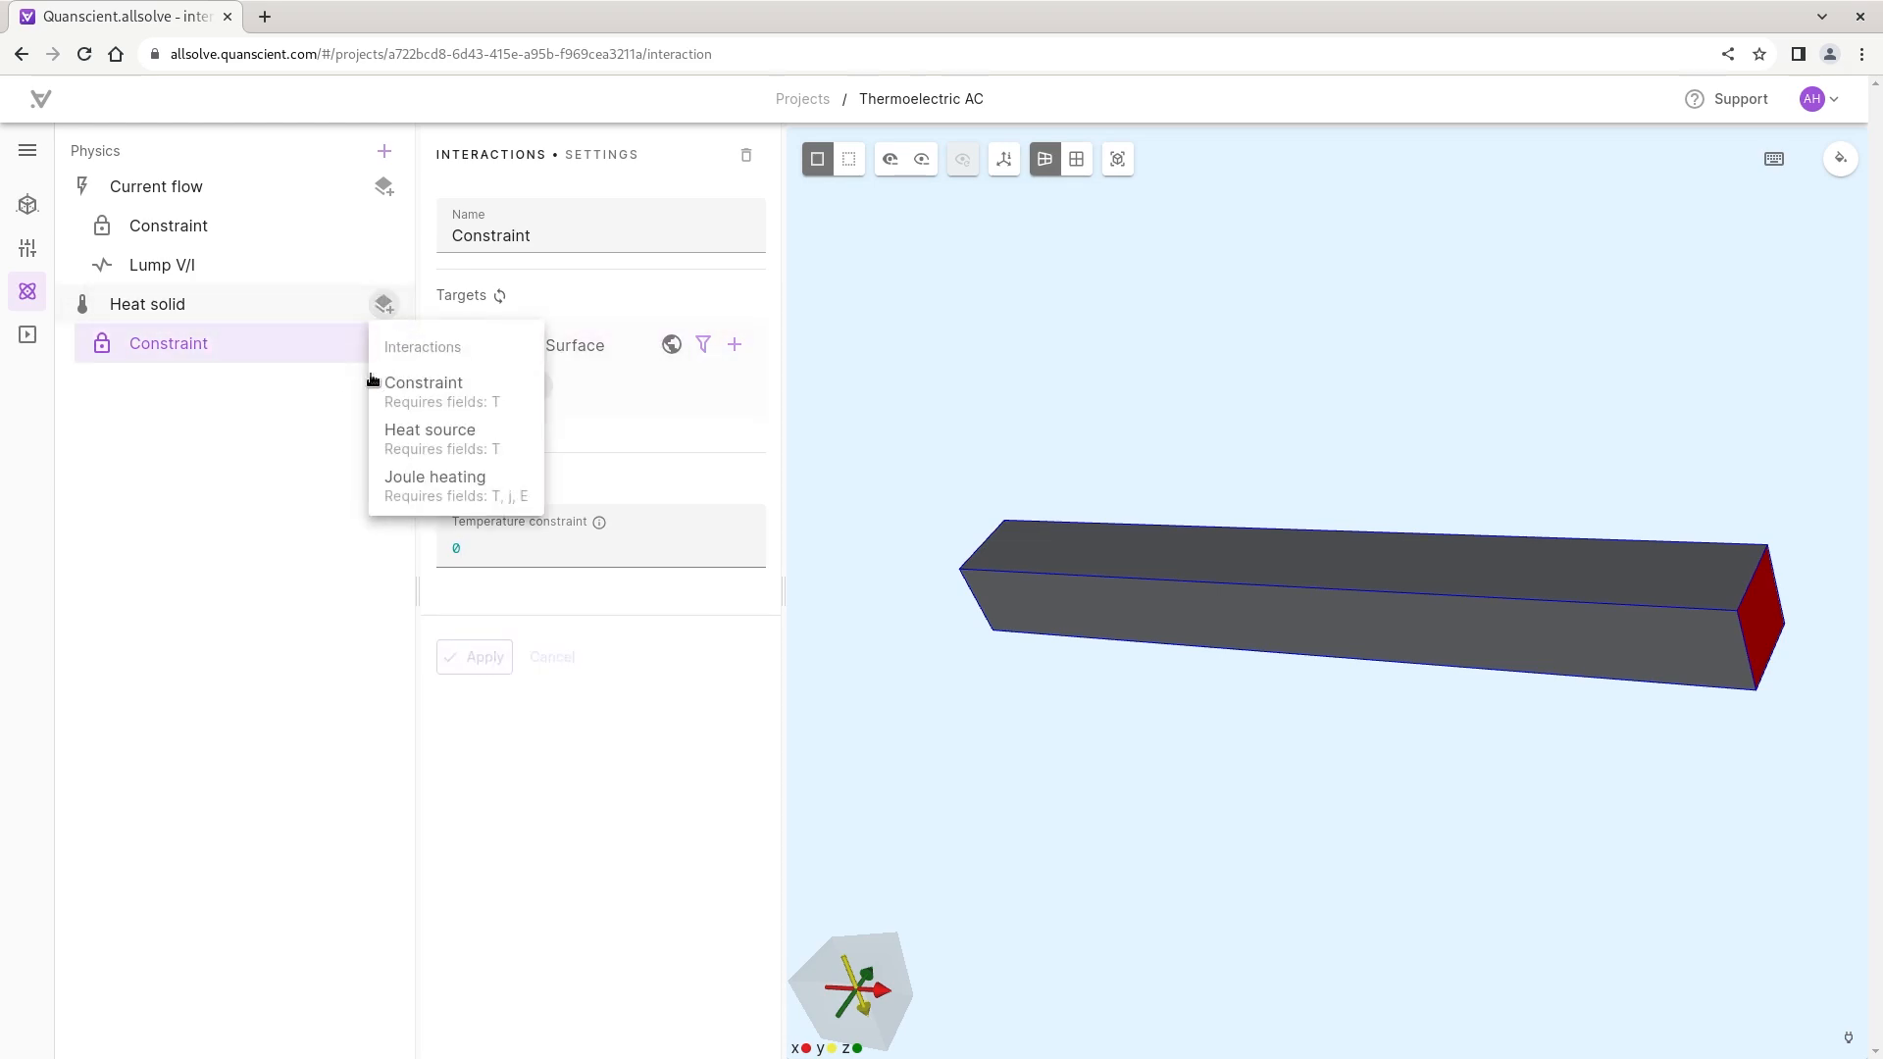
pyautogui.click(438, 490)
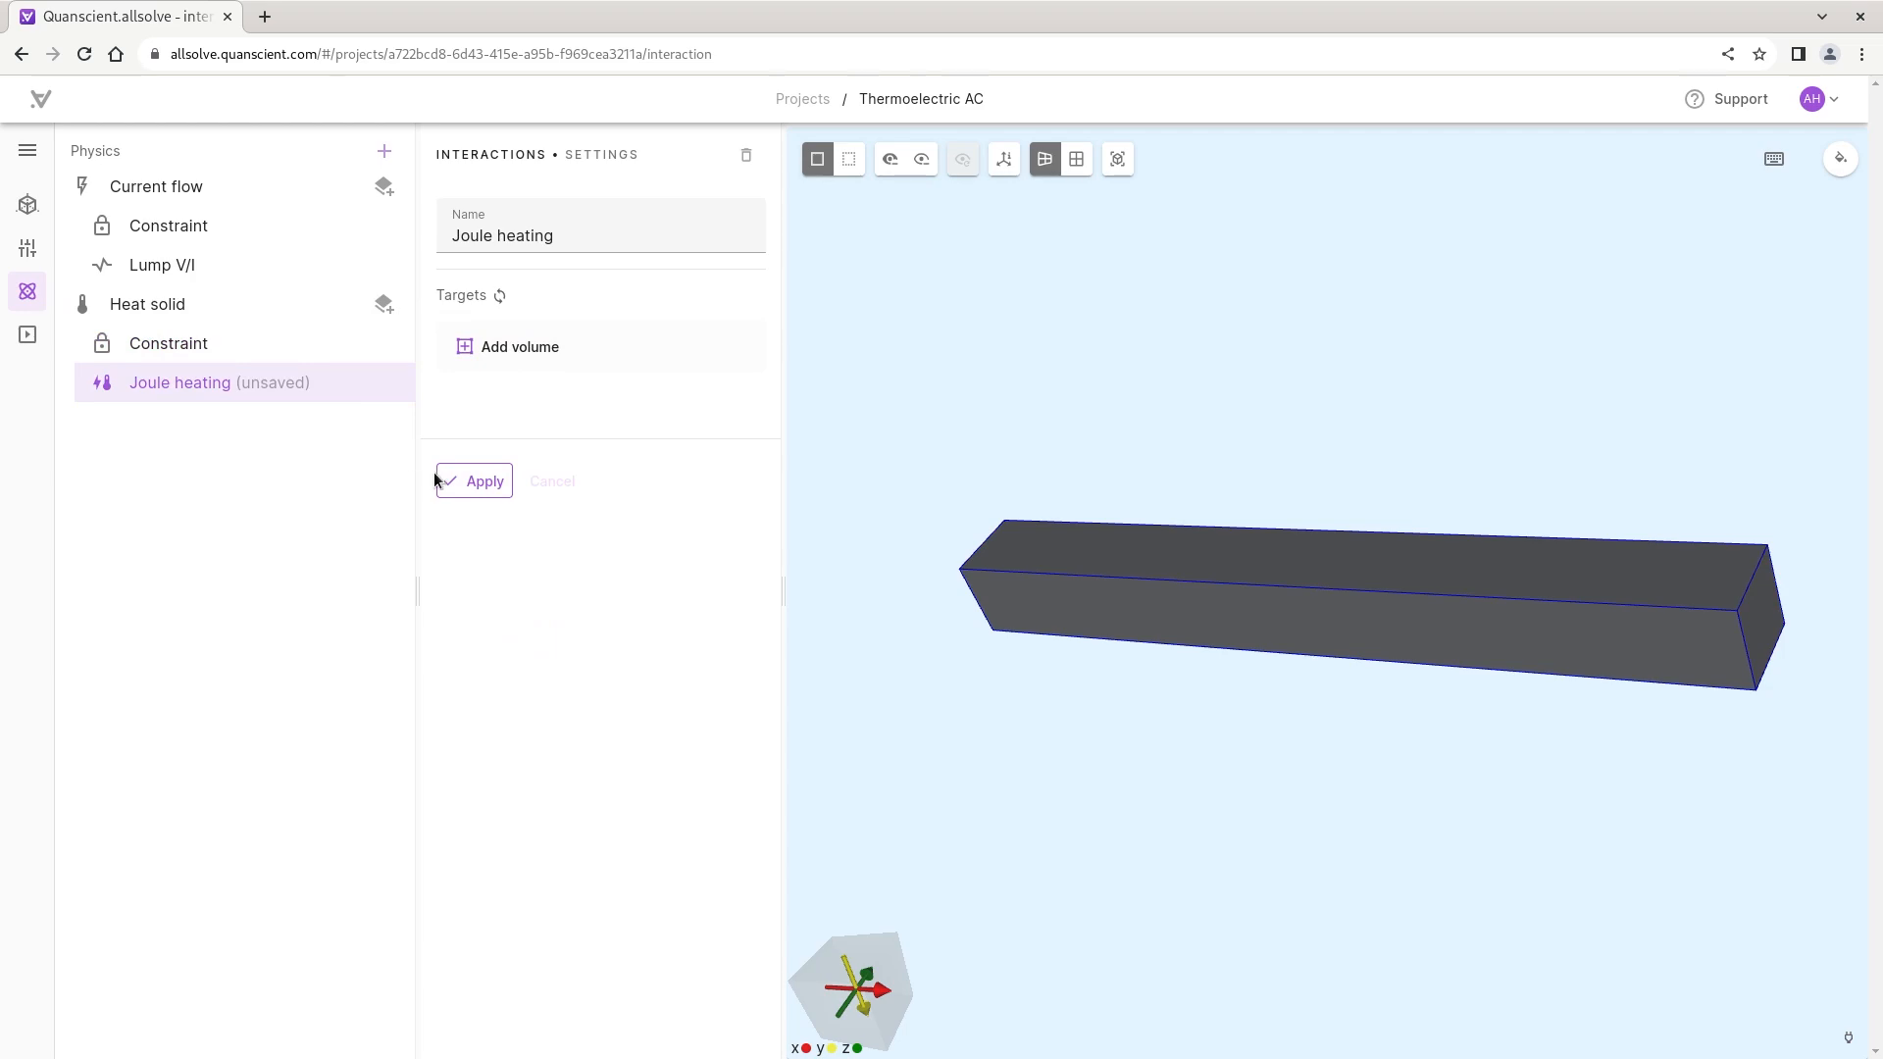
pyautogui.click(505, 347)
pyautogui.click(1124, 624)
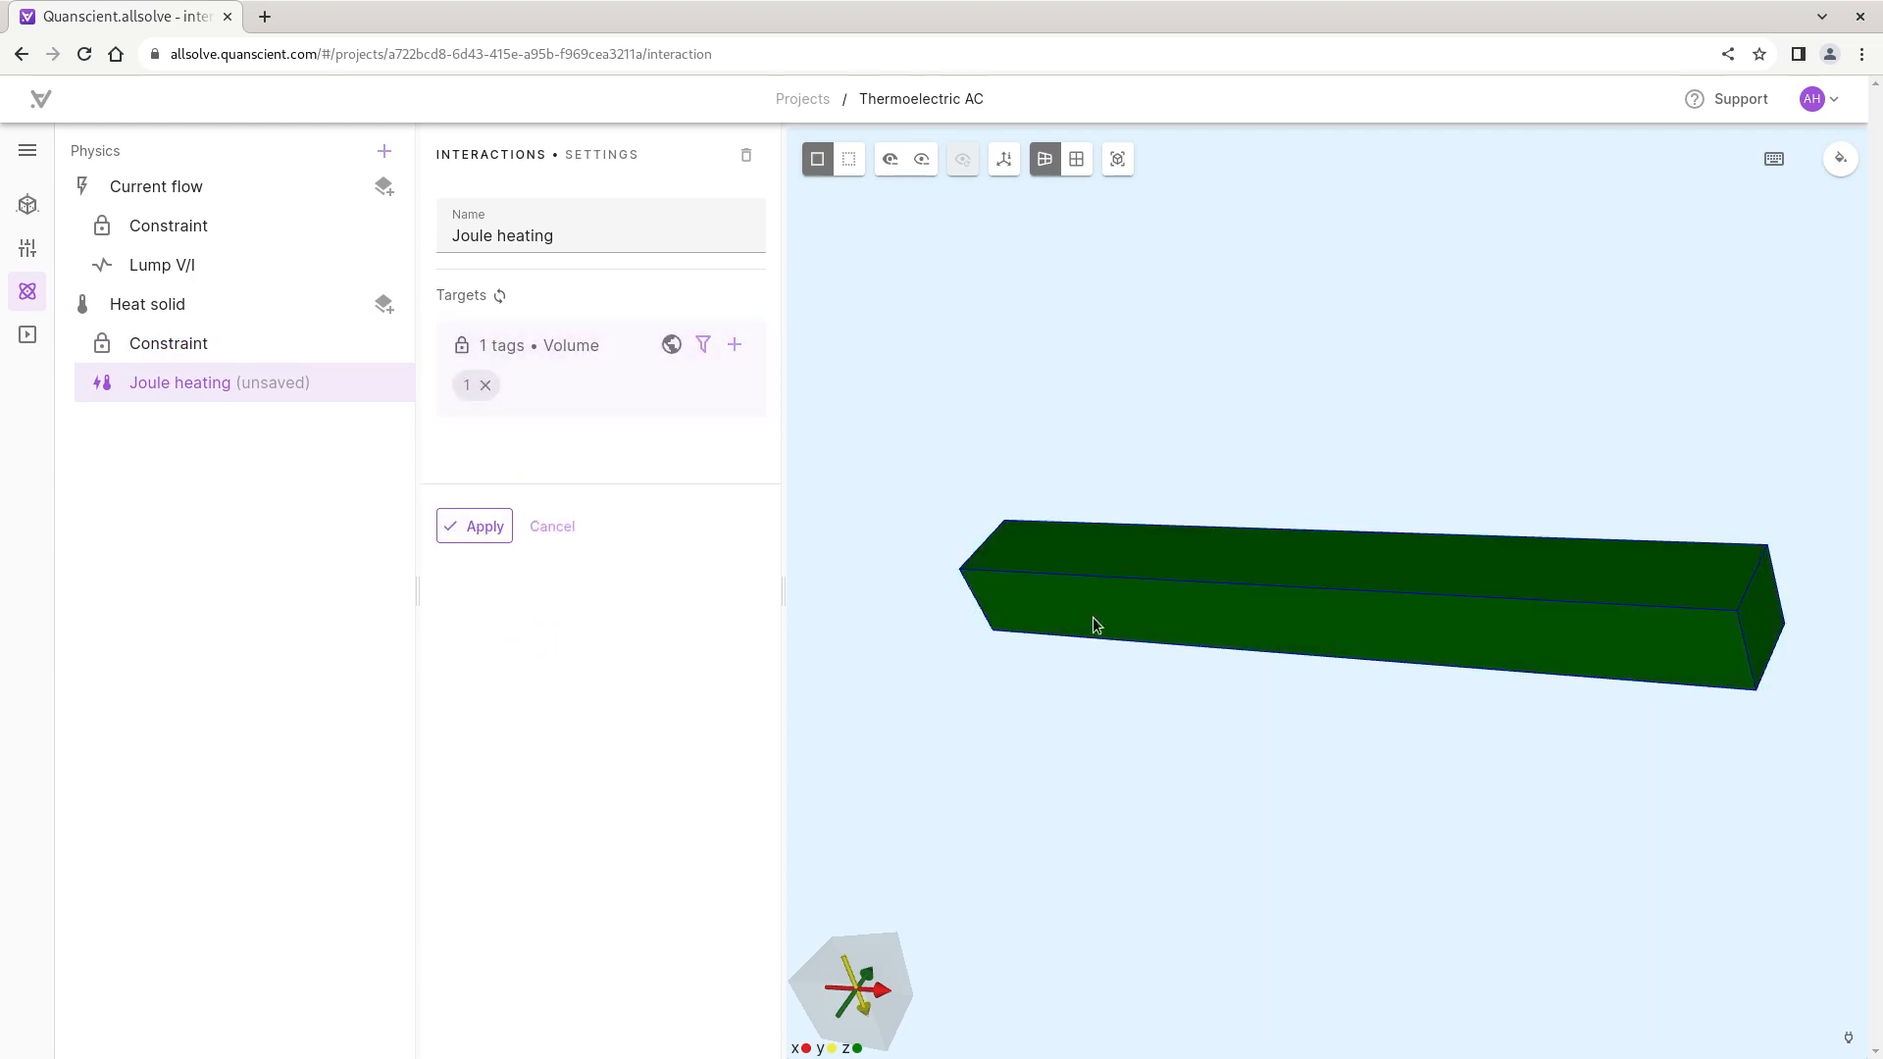
pyautogui.click(462, 534)
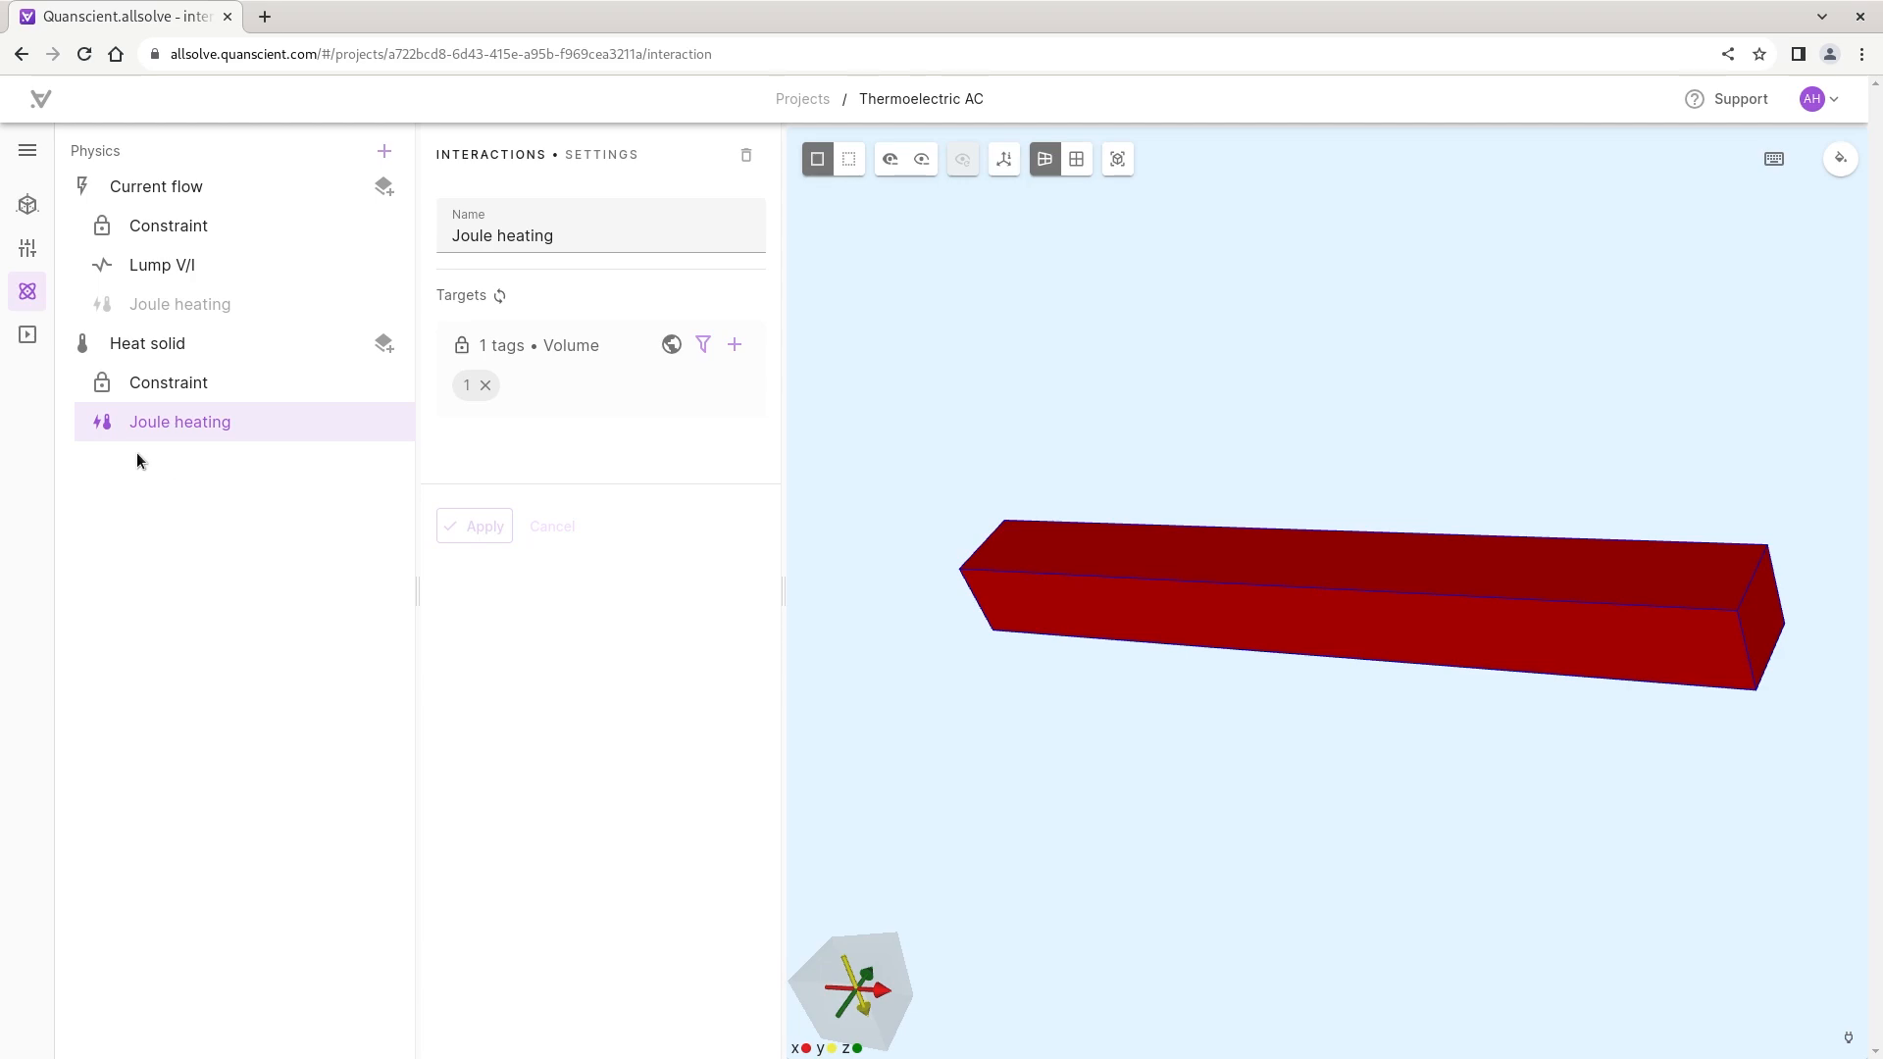
# Add a new simulation and mesh the bar at Default mesh quality, with the mesh preview shown
pyautogui.click(29, 336)
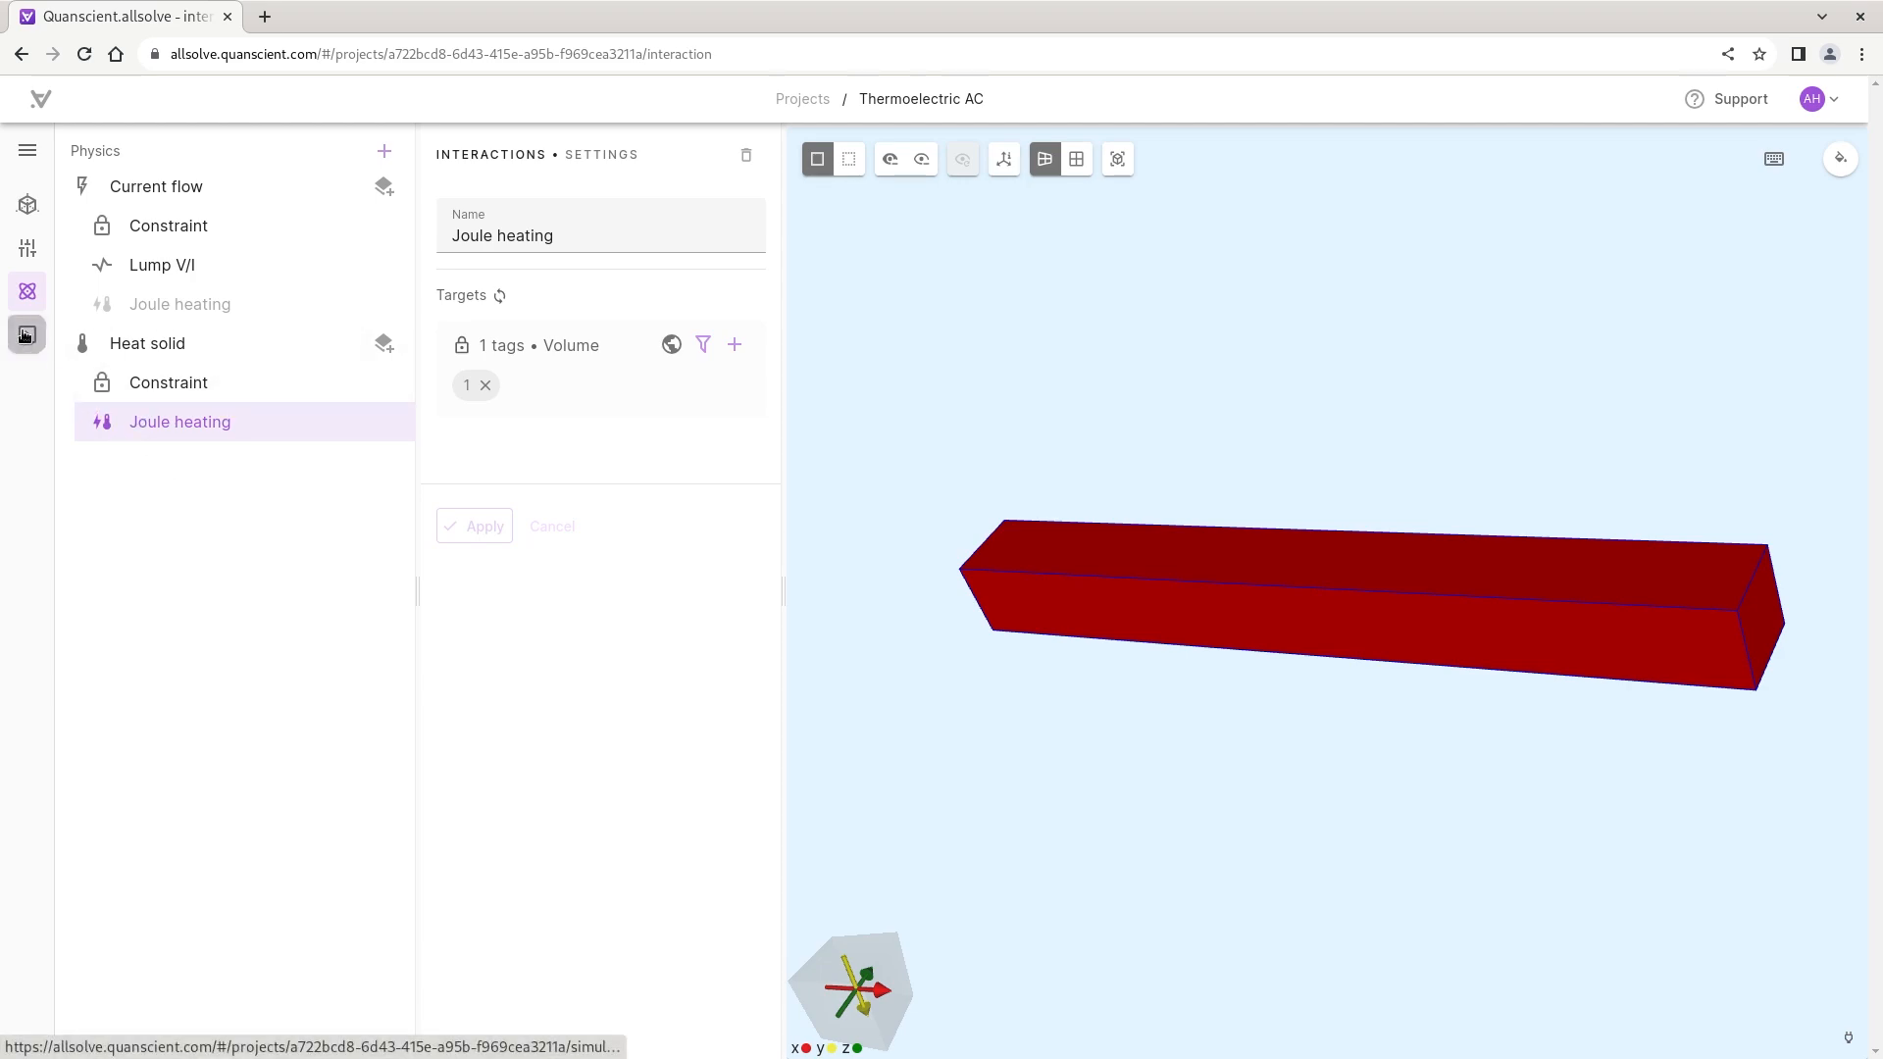
pyautogui.click(383, 151)
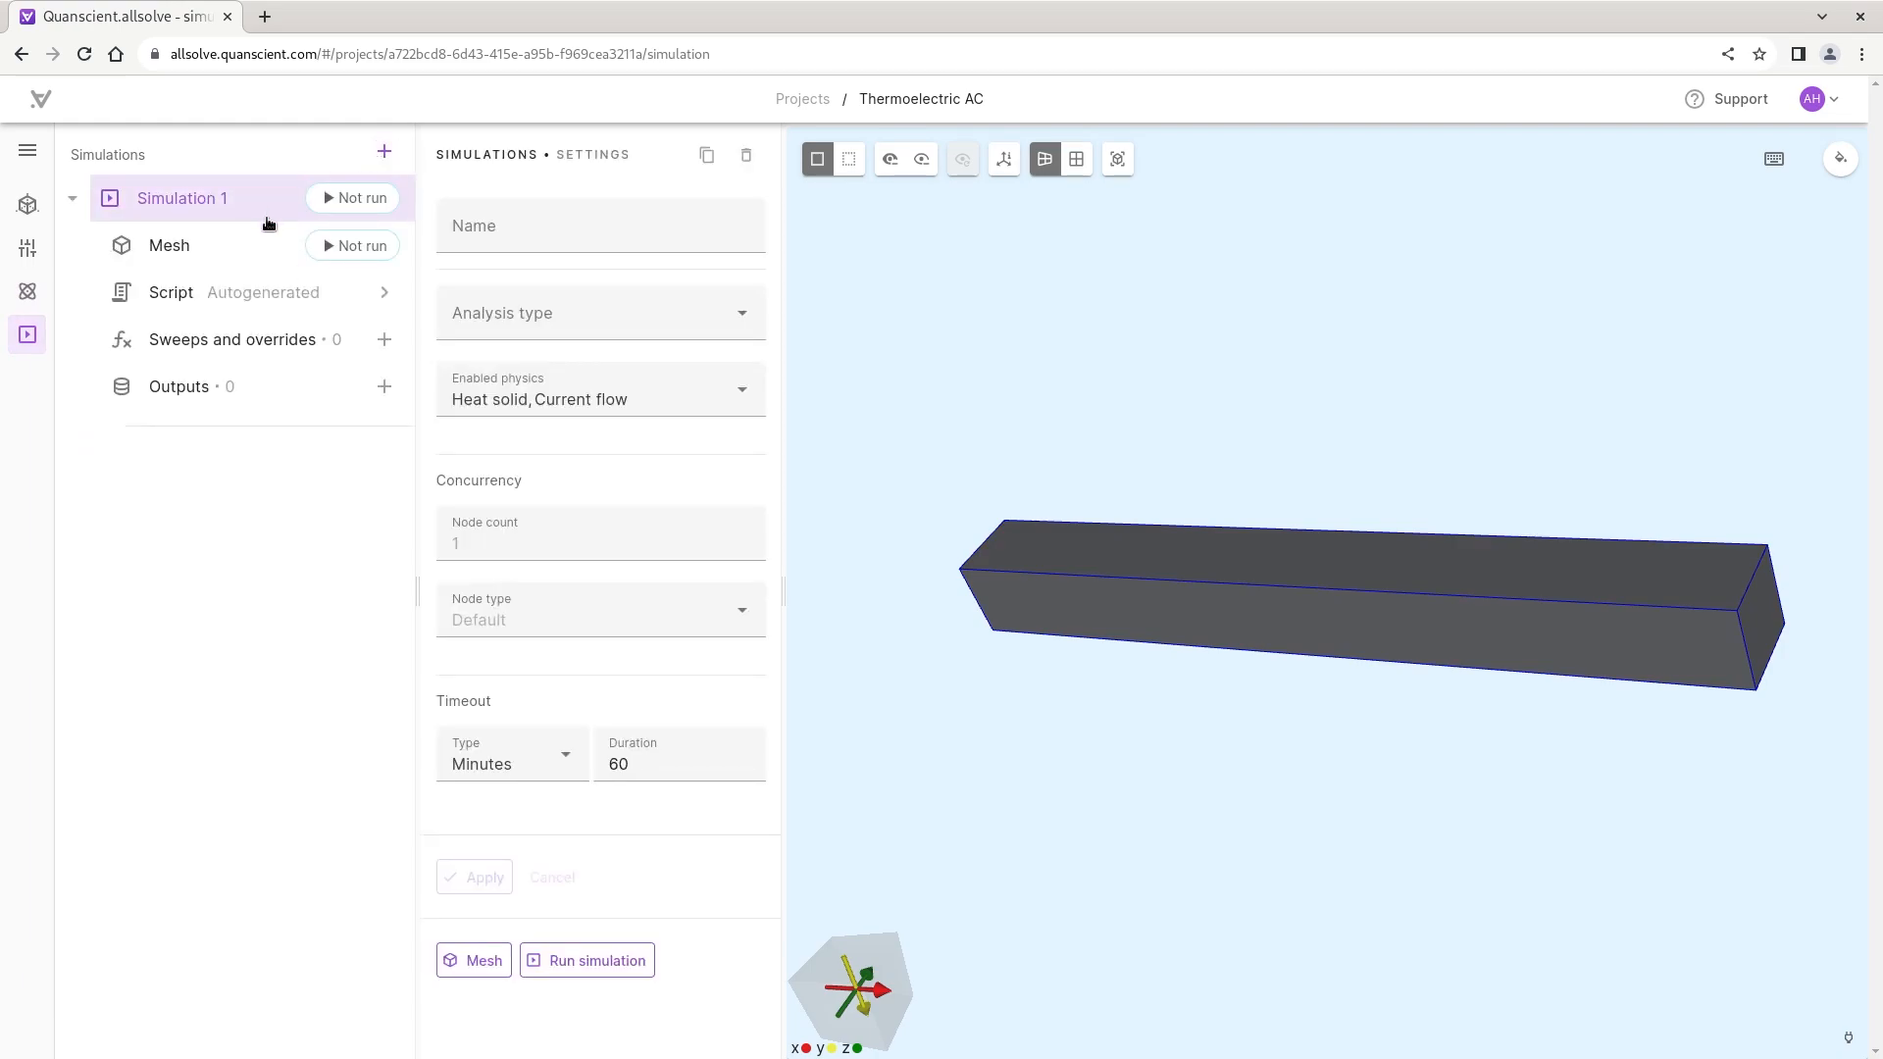
pyautogui.click(253, 243)
pyautogui.click(482, 356)
pyautogui.click(486, 359)
pyautogui.click(507, 234)
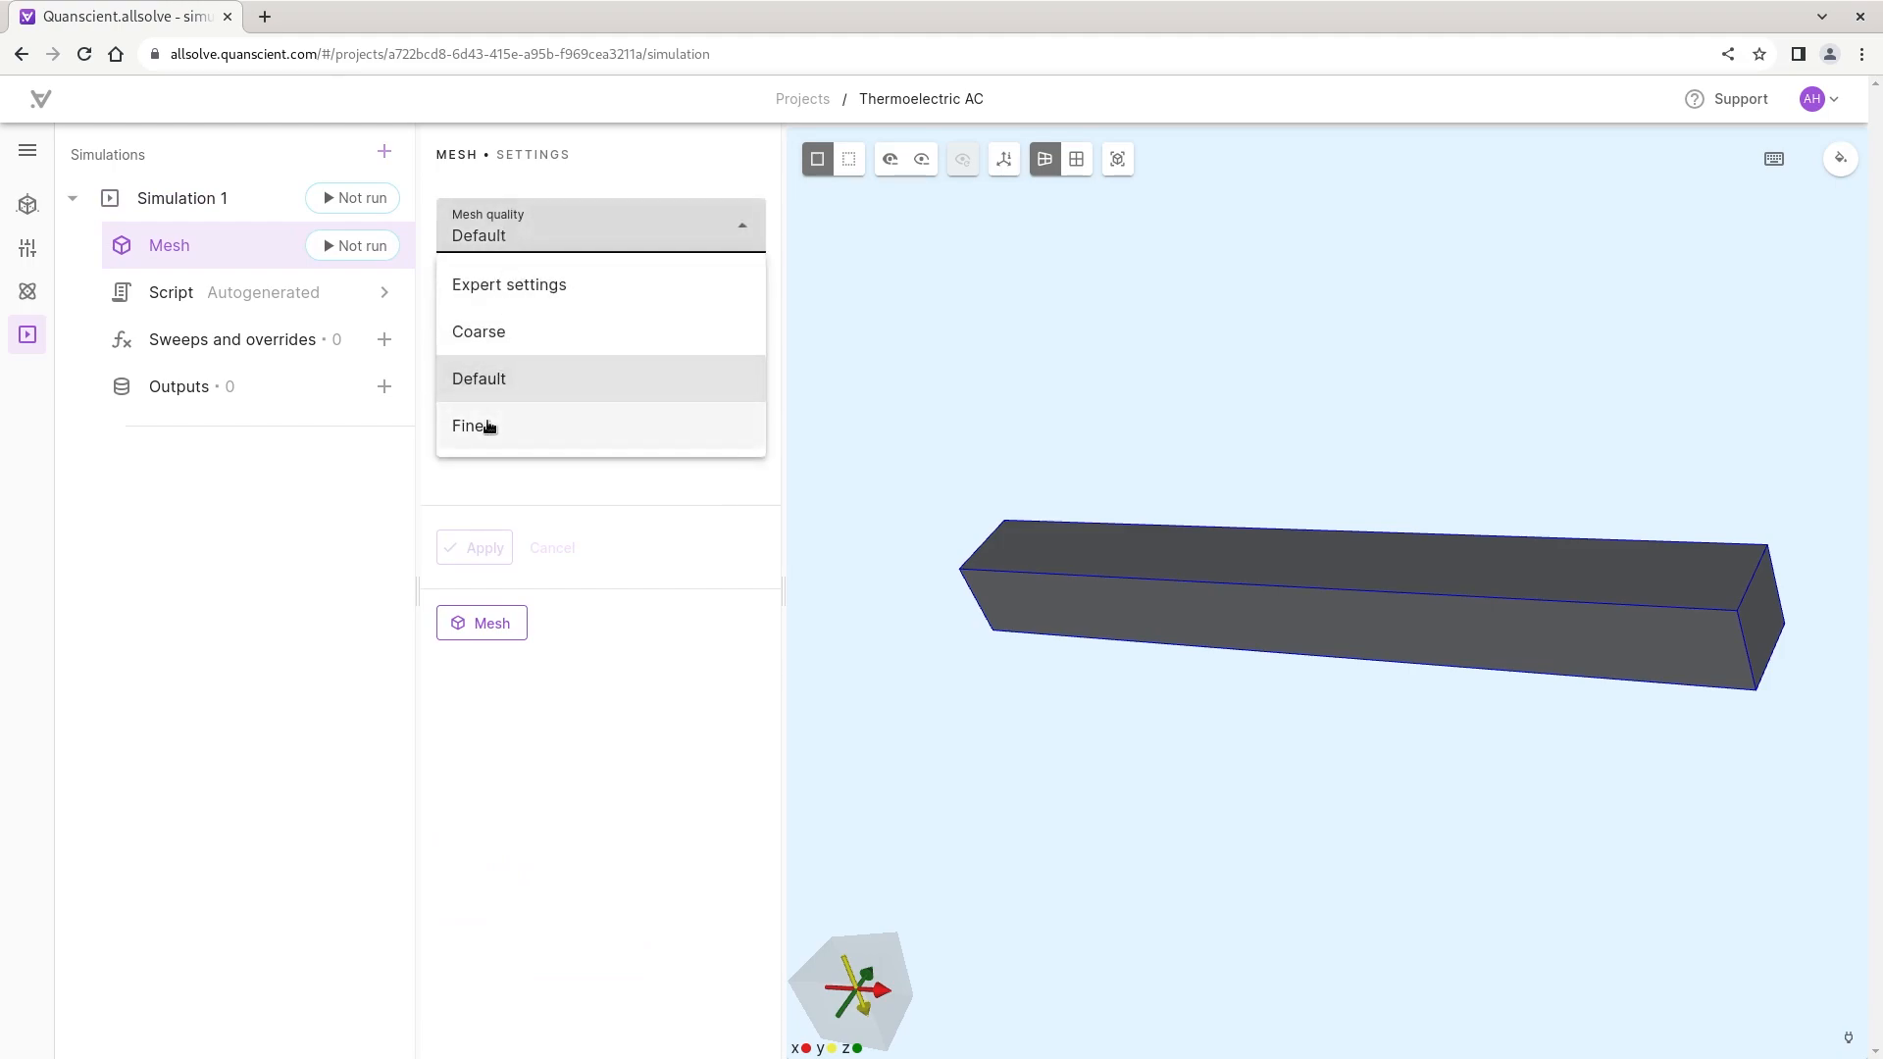
pyautogui.click(232, 577)
pyautogui.click(488, 624)
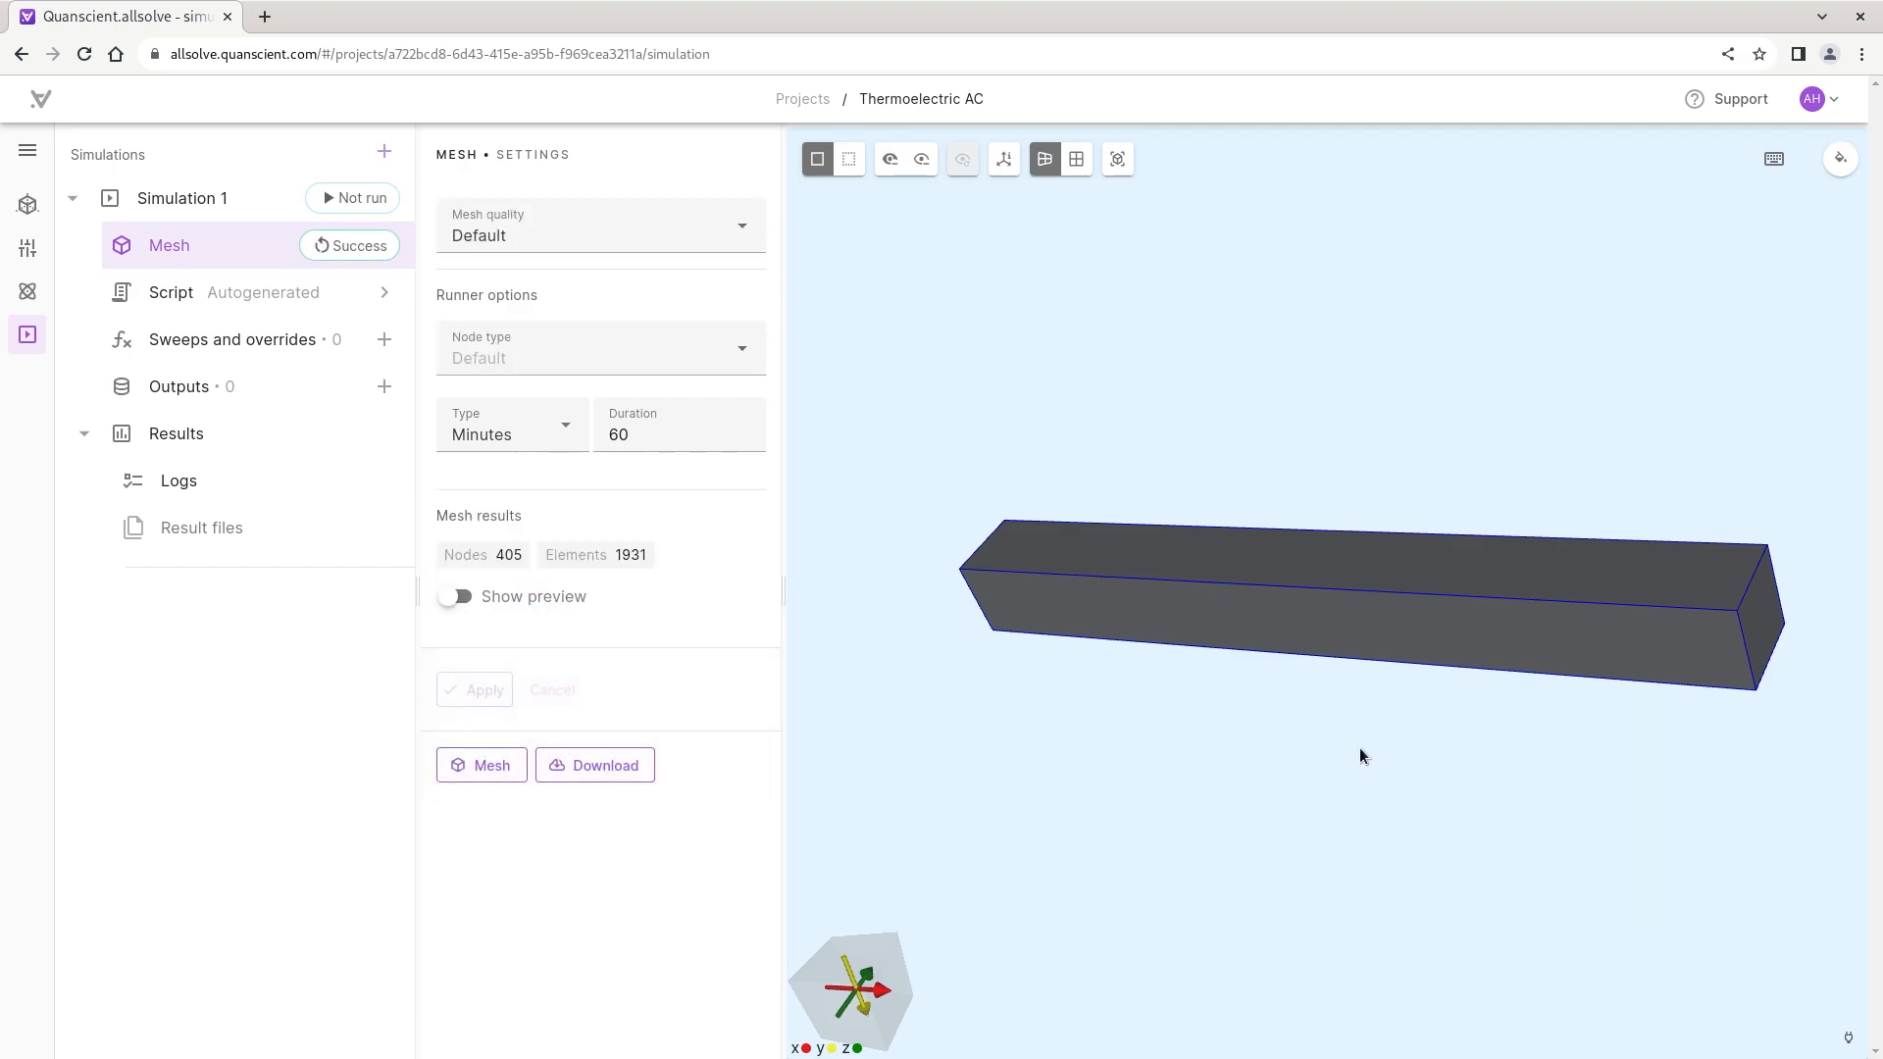
pyautogui.click(459, 597)
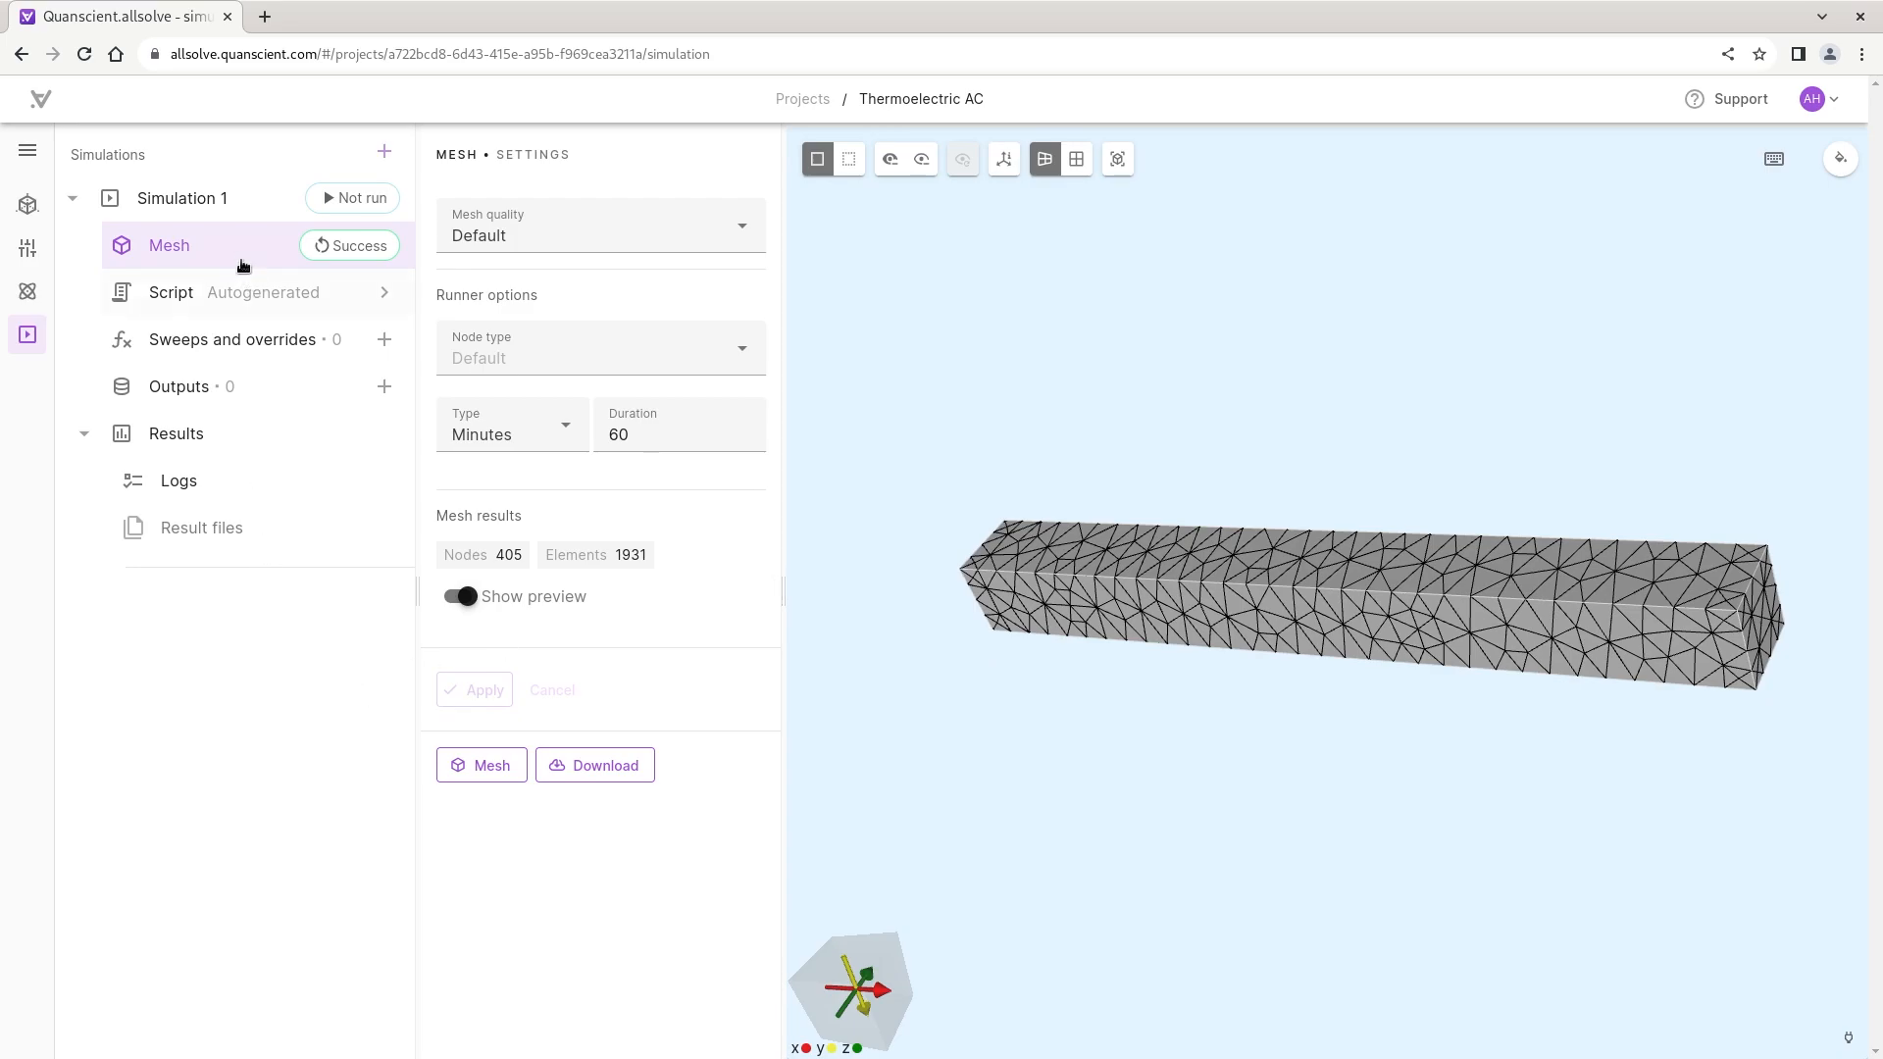
# Set Simulation 1 to Multiharmonic analysis with a fundamental frequency of 5 Hz and harmonics 1, 2, 3, 4 and 5
pyautogui.click(278, 204)
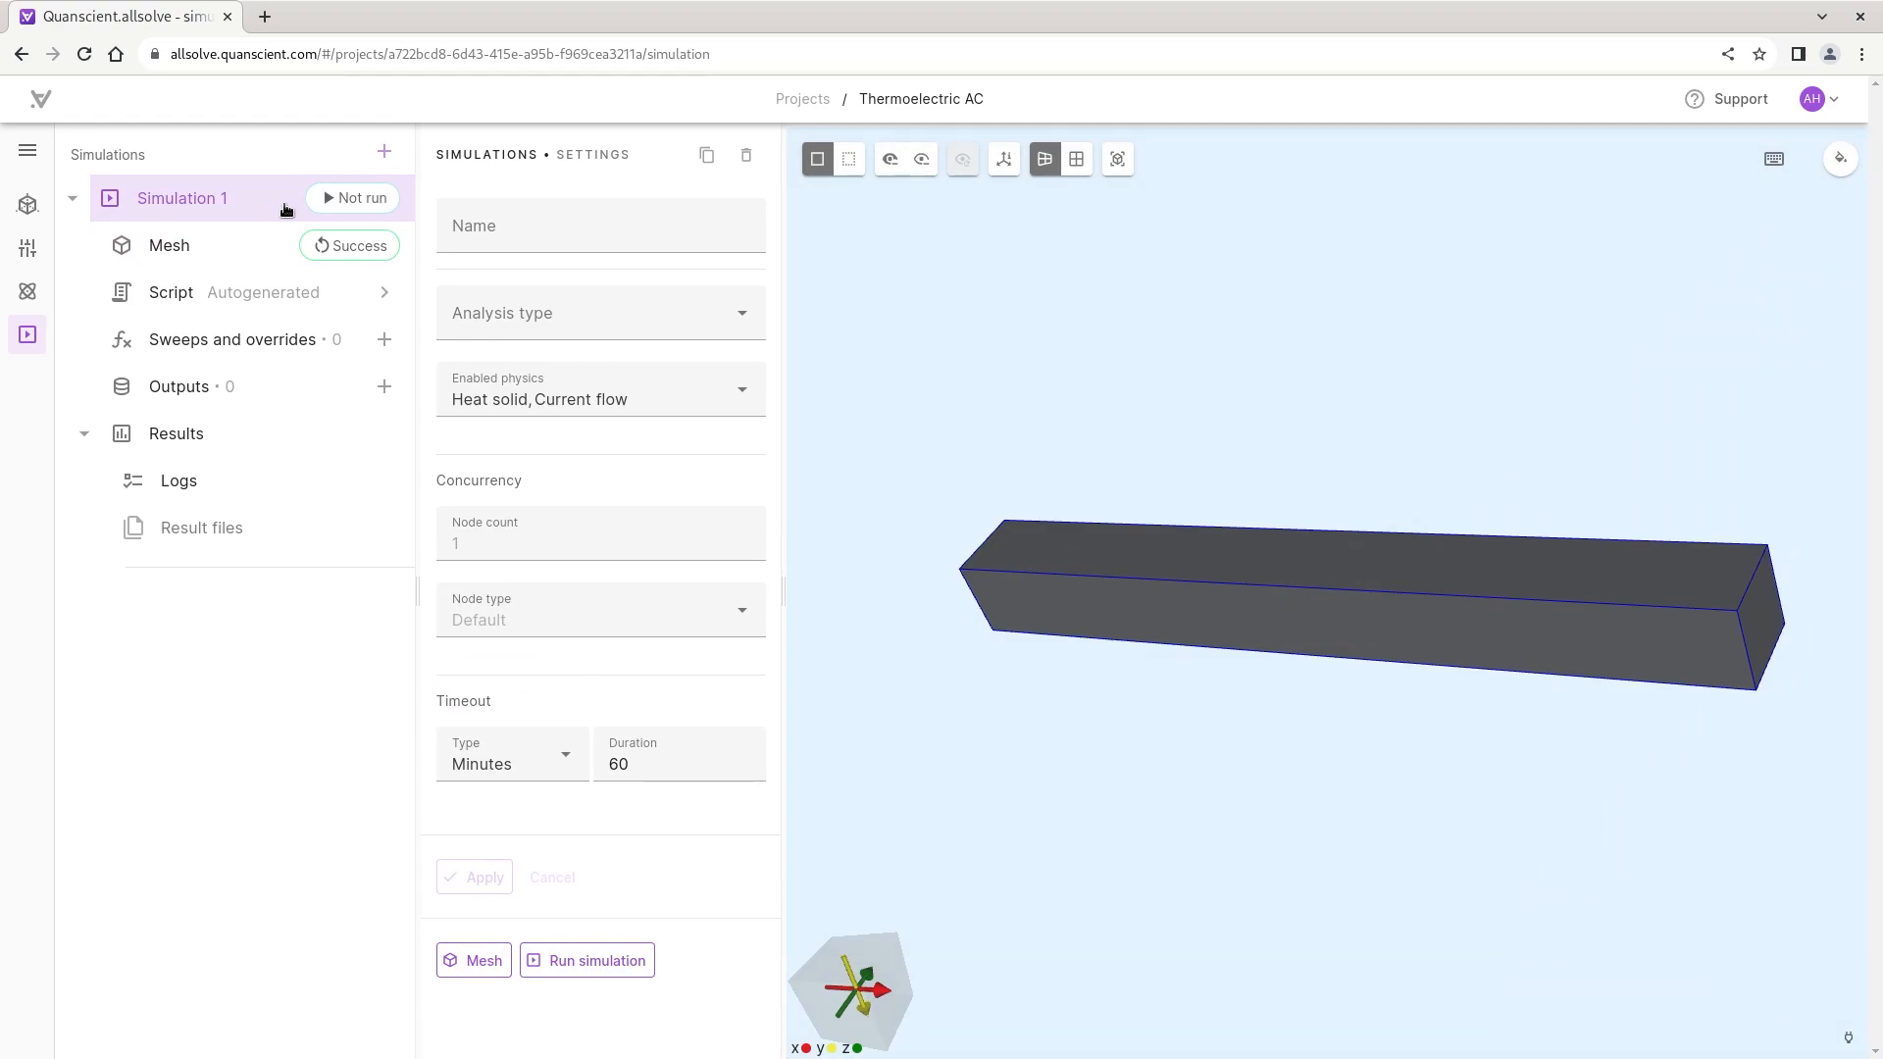
pyautogui.click(493, 310)
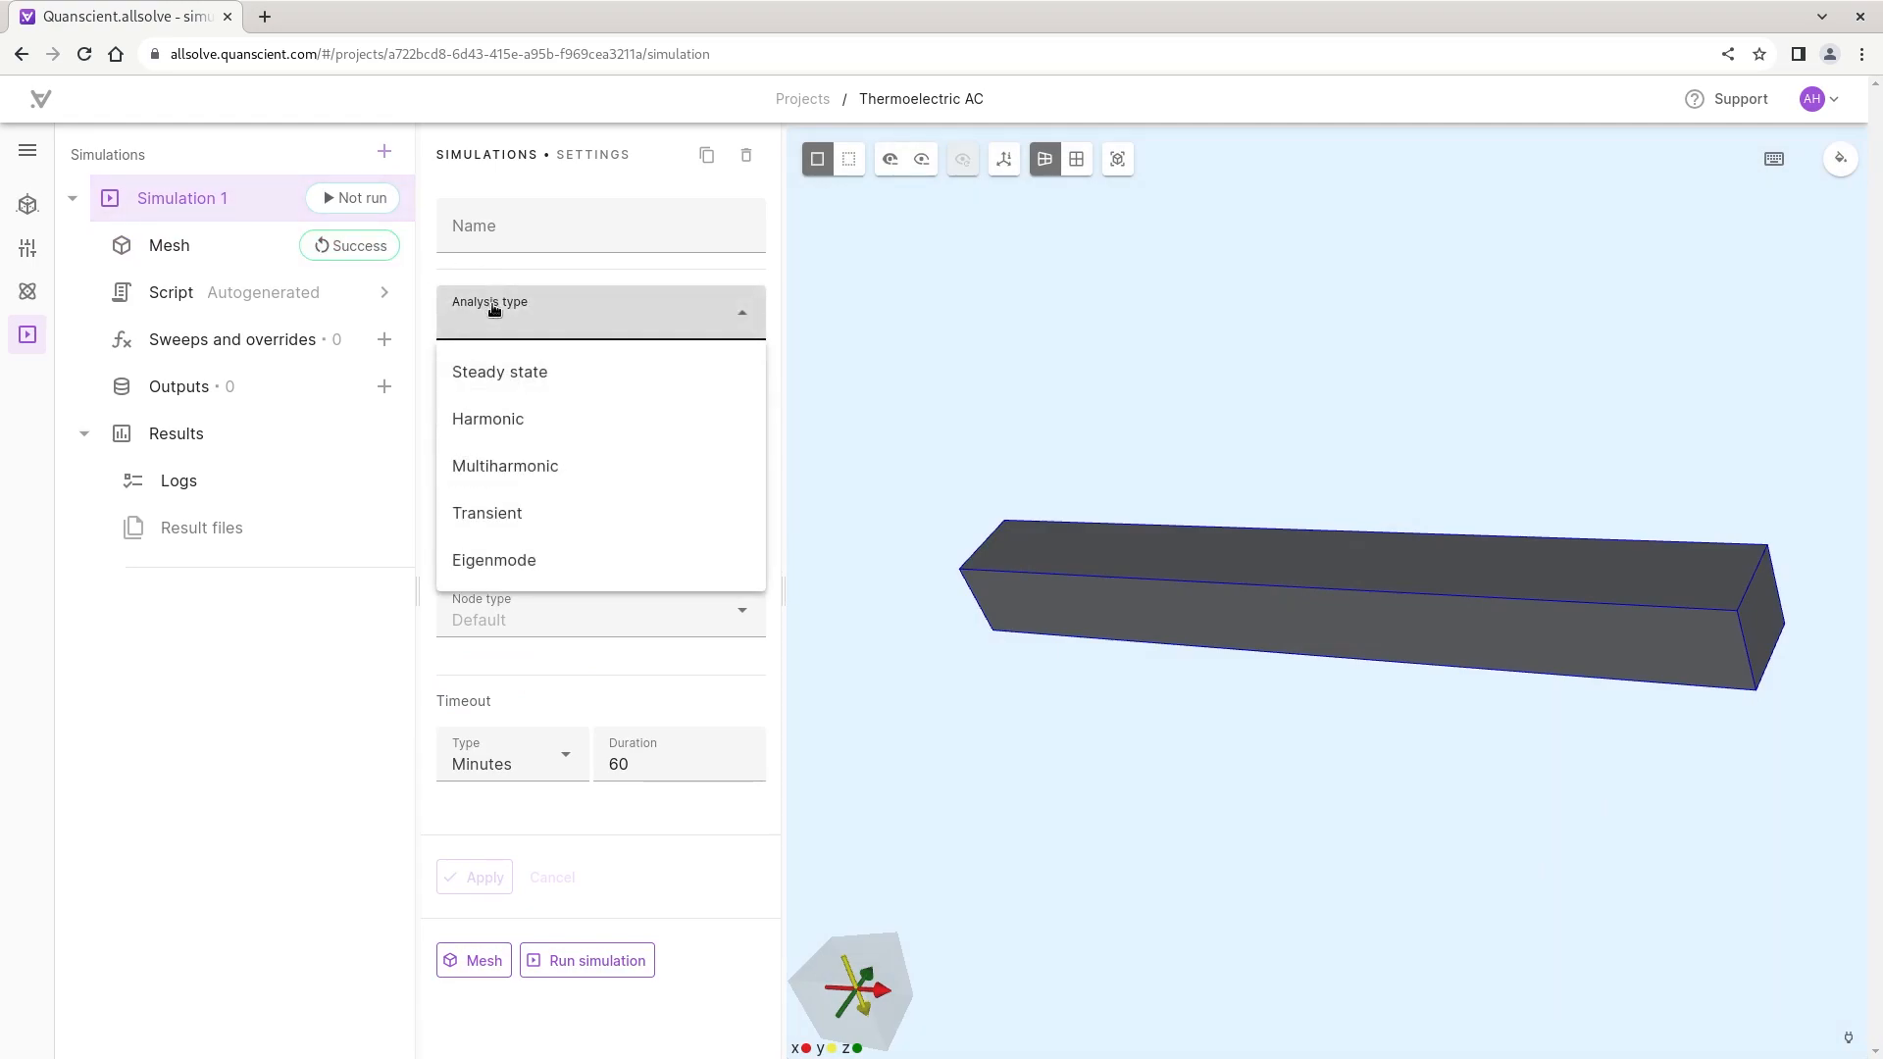
pyautogui.click(521, 467)
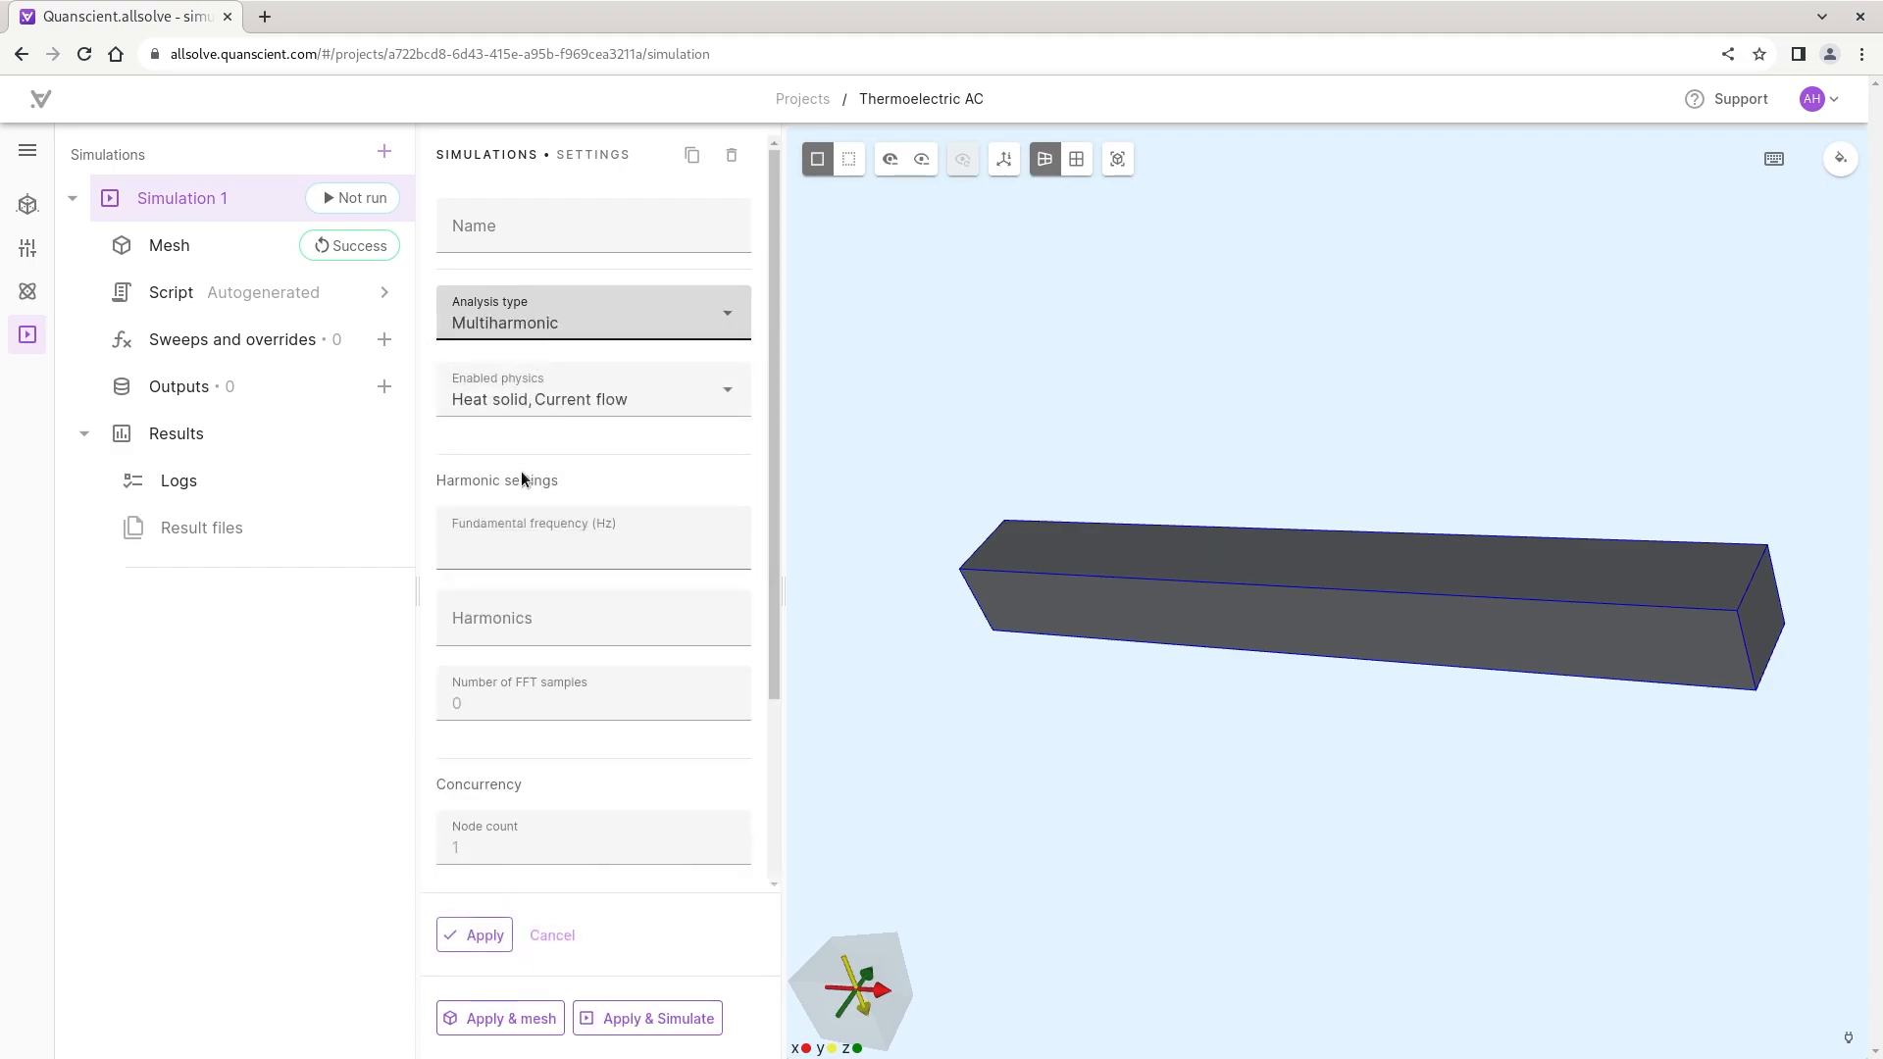
pyautogui.click(544, 560)
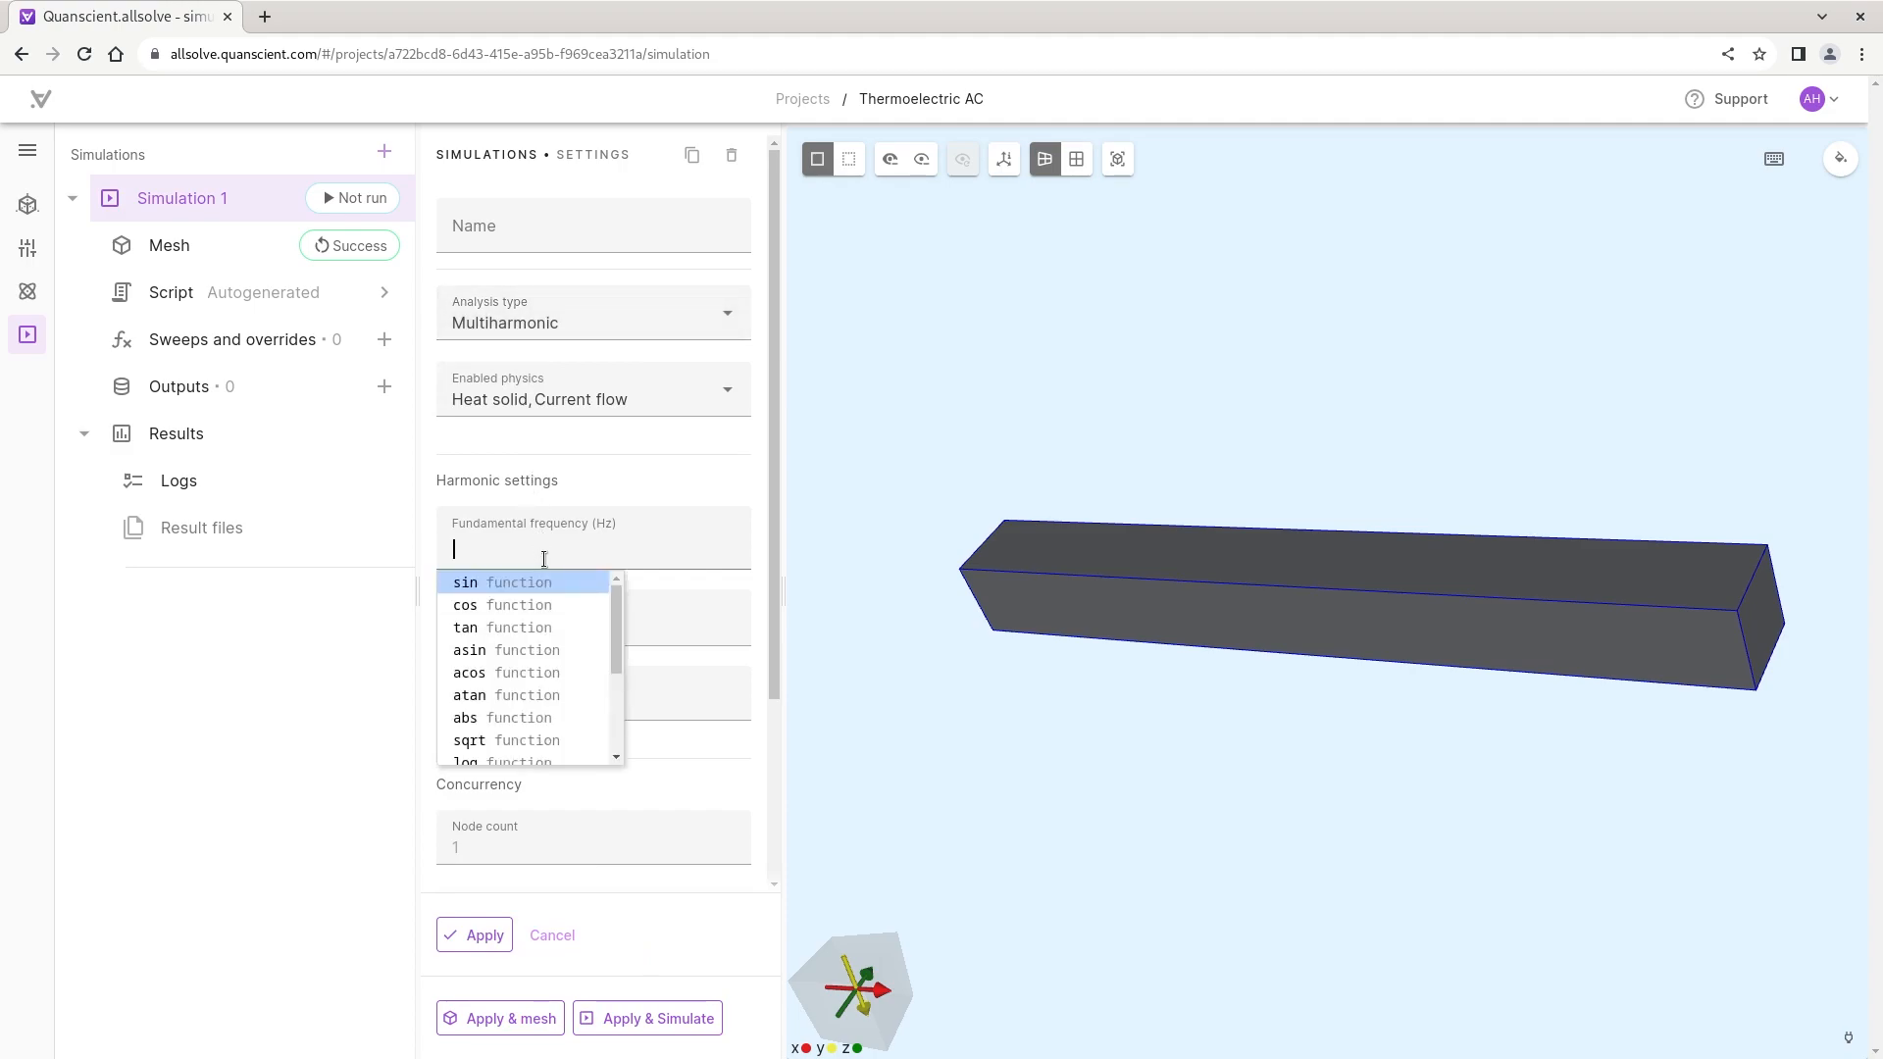
pyautogui.write('5')
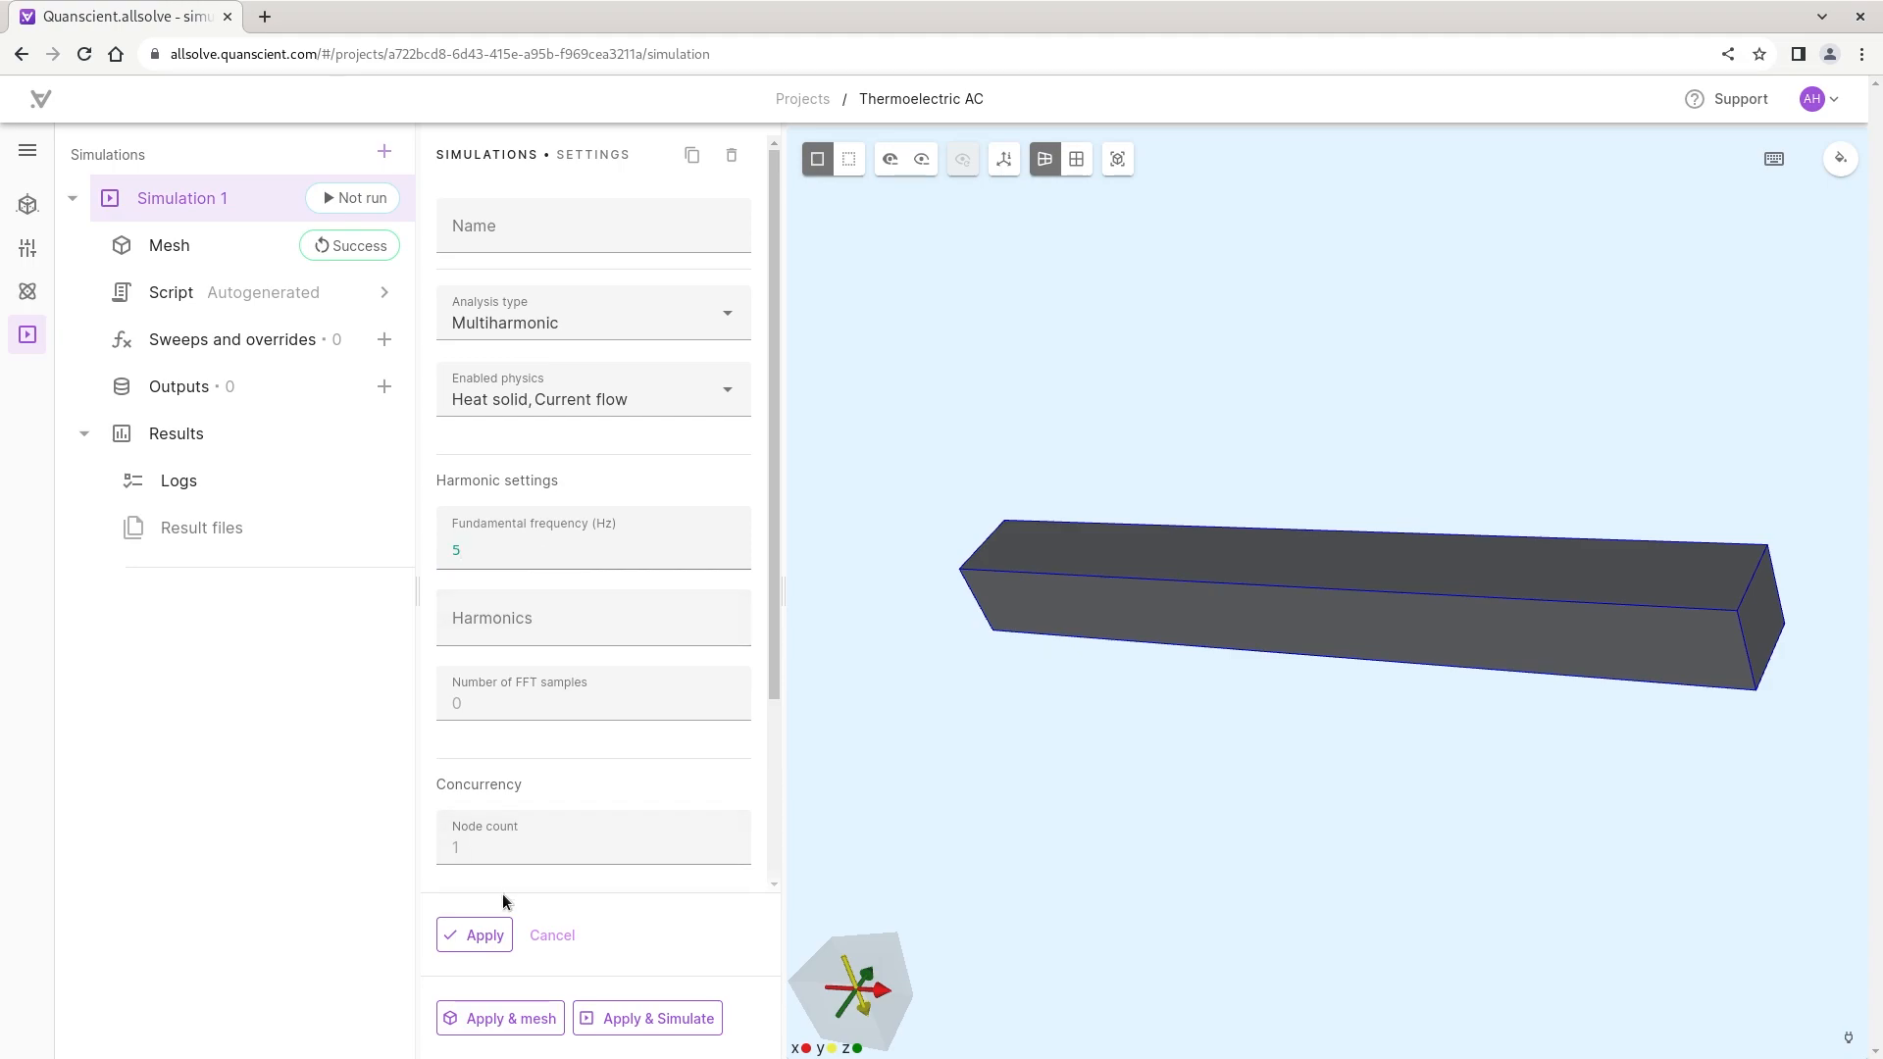
pyautogui.click(482, 637)
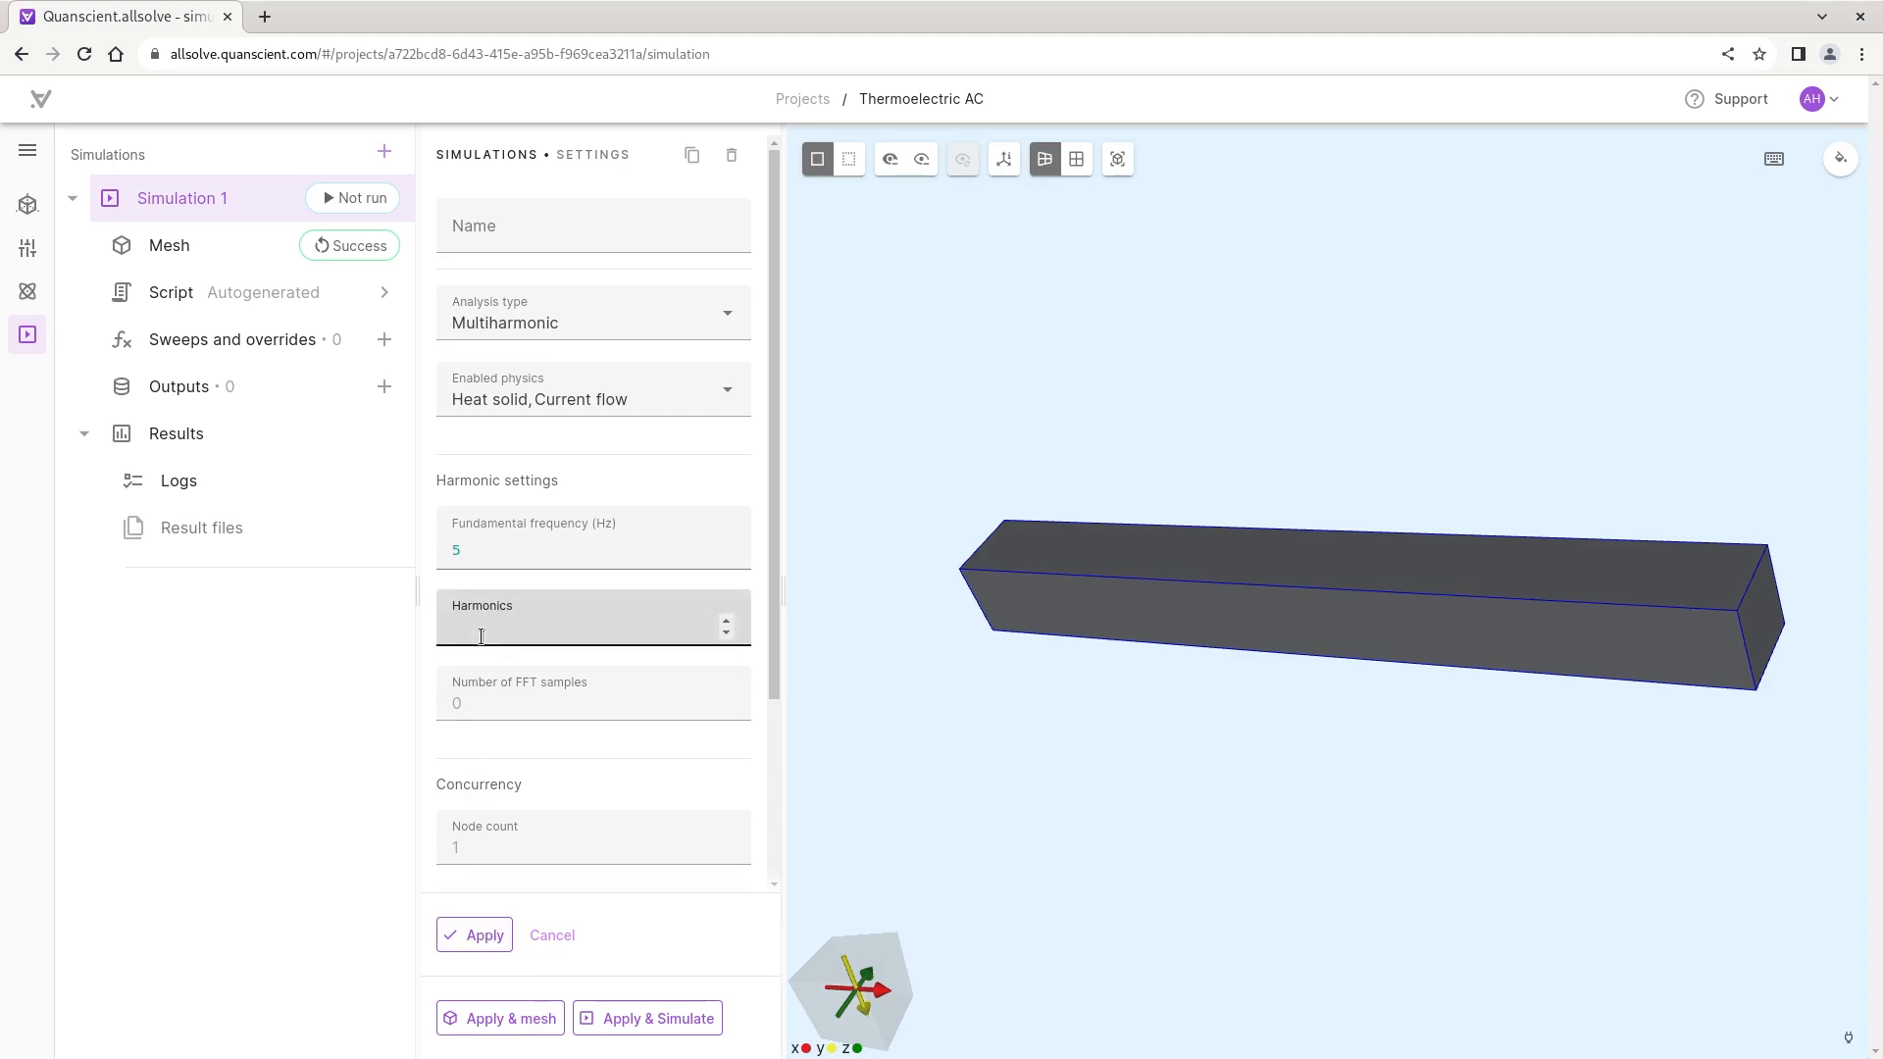
pyautogui.write('1 2 3 4 5')
pyautogui.write('1000')
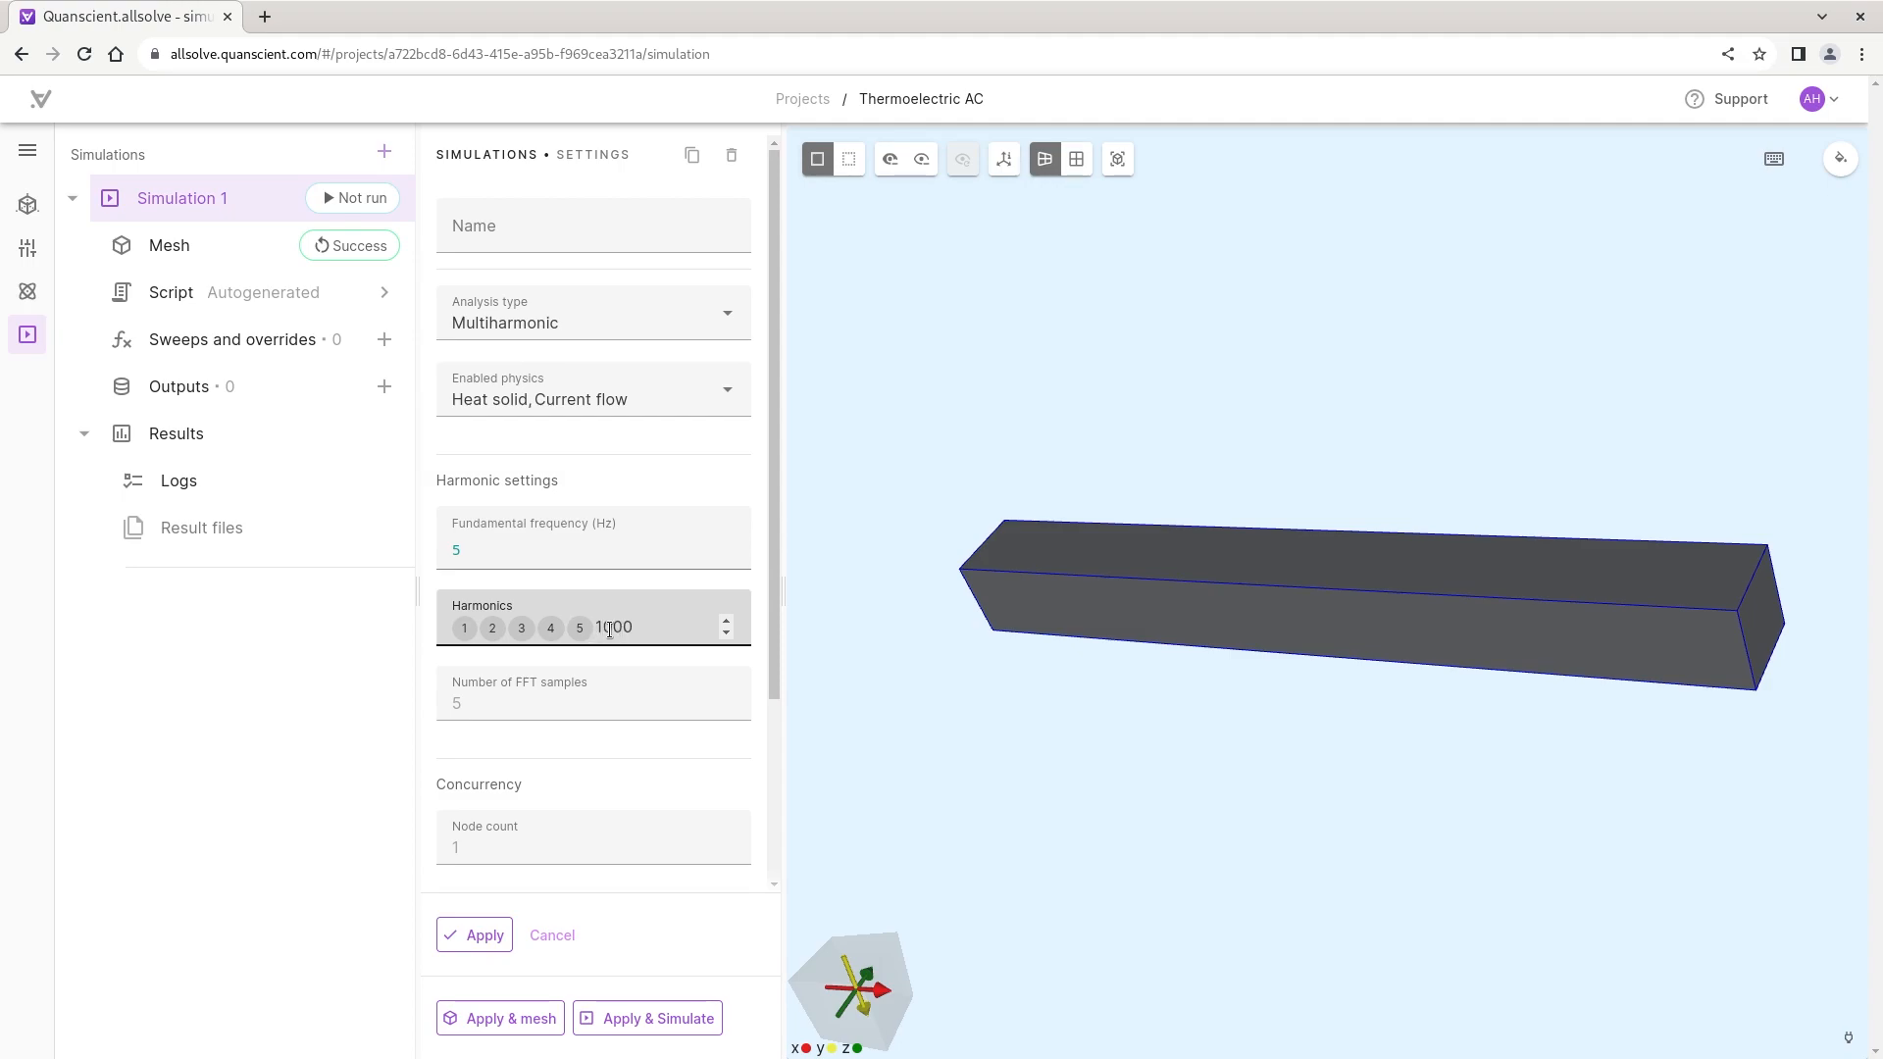
pyautogui.press('Return')
pyautogui.press('BackSpace')
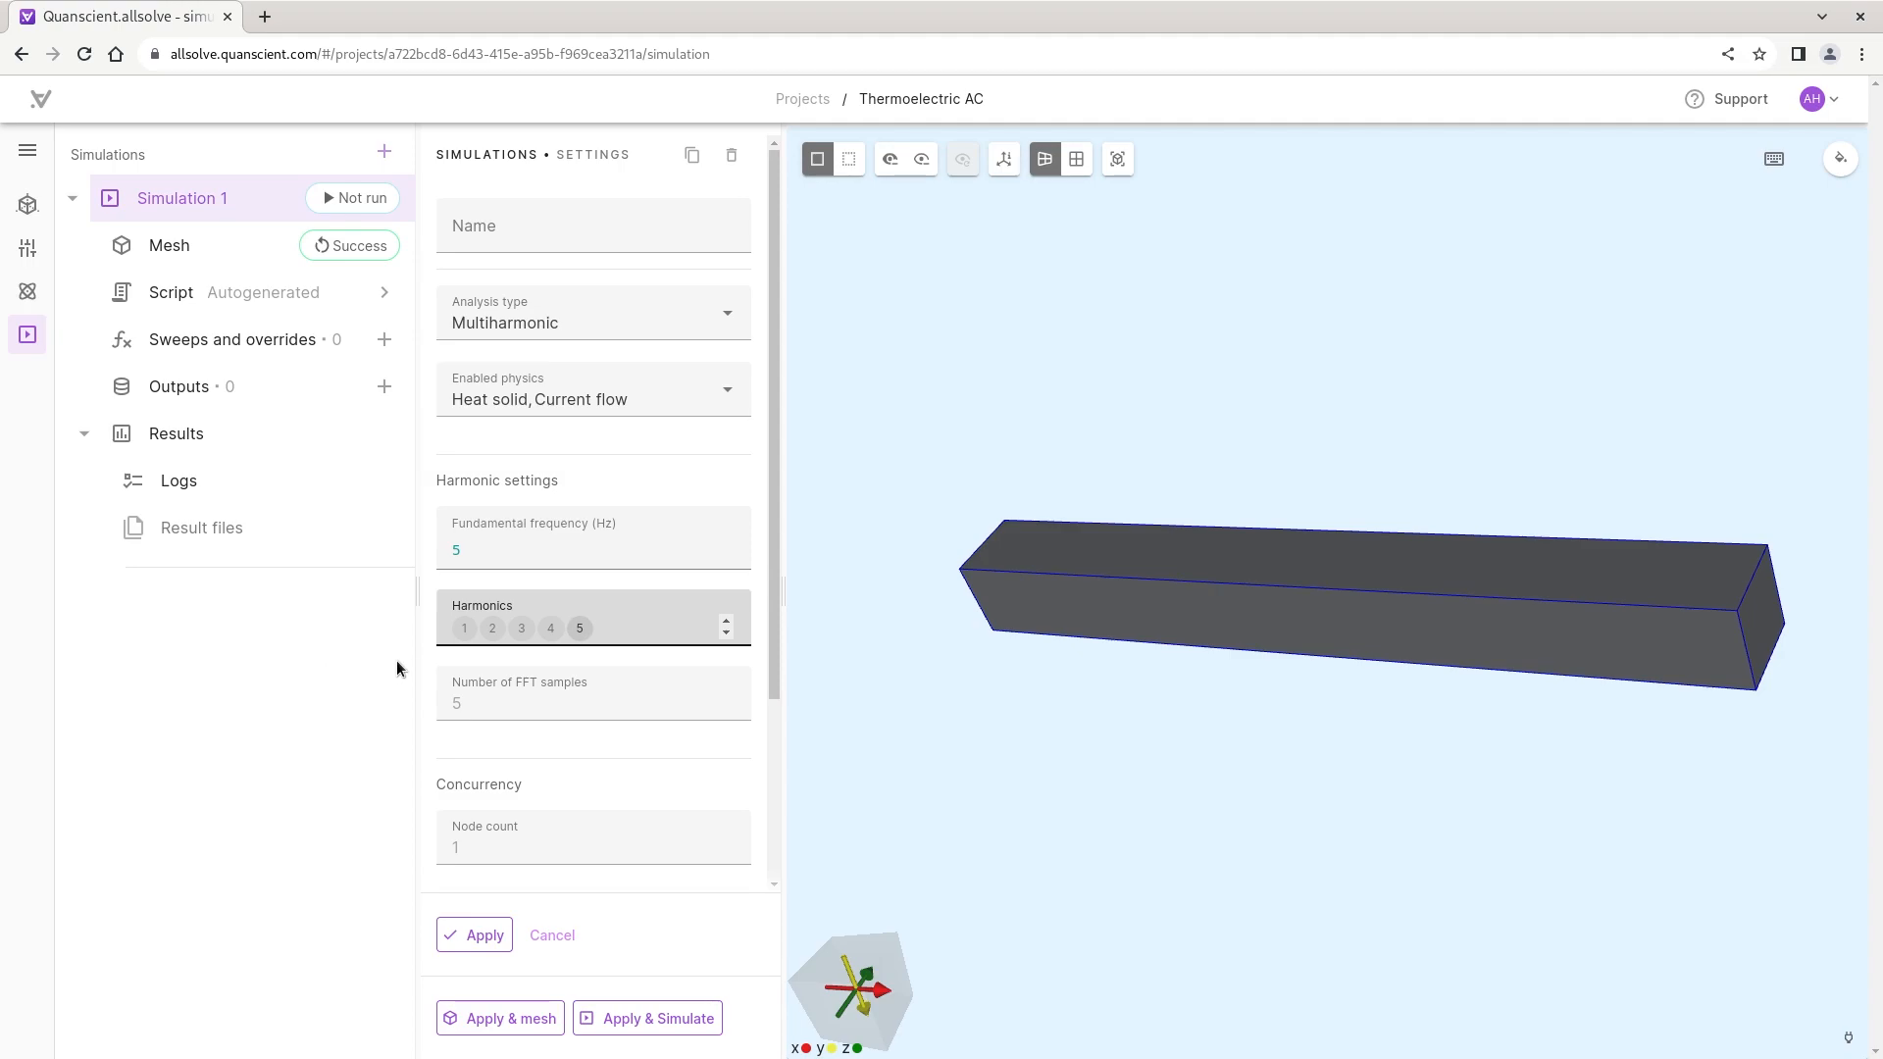
# Apply the multiharmonic settings to the simulation and remove the electric potential output v that was added before they were saved
pyautogui.click(388, 386)
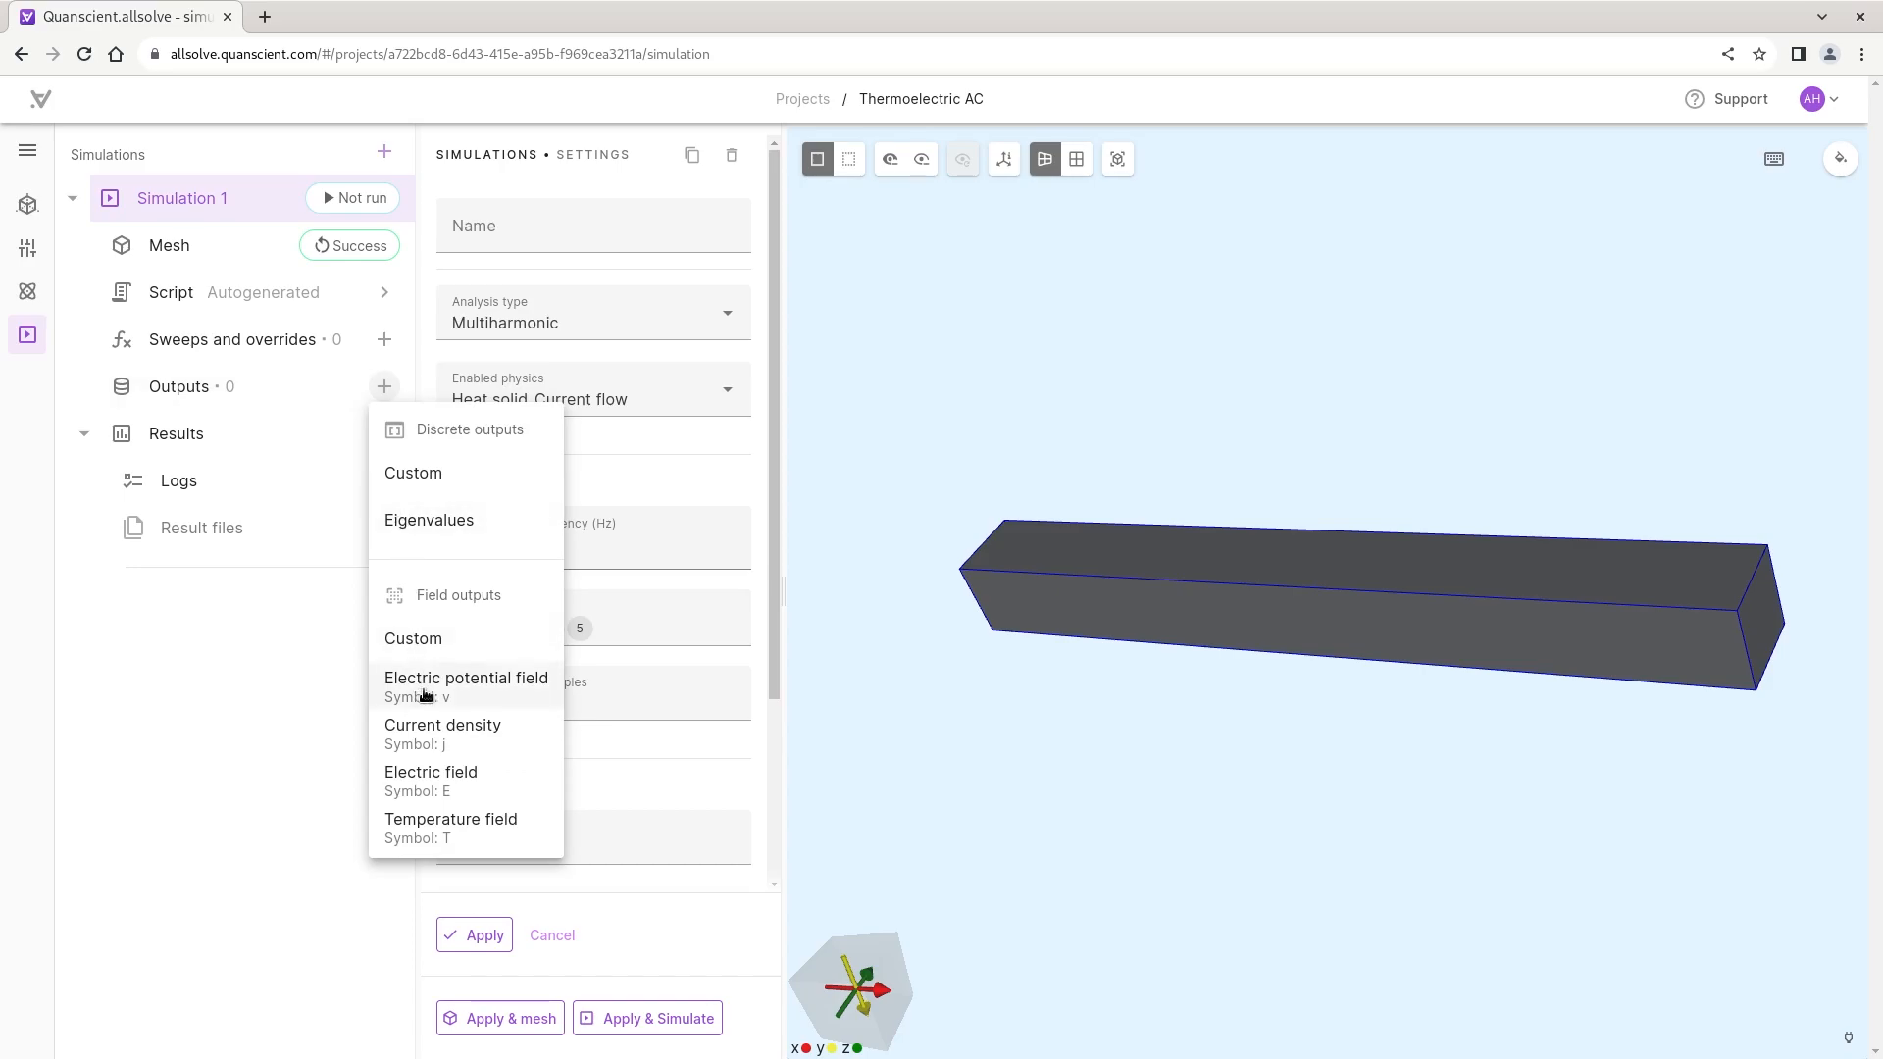
pyautogui.click(423, 686)
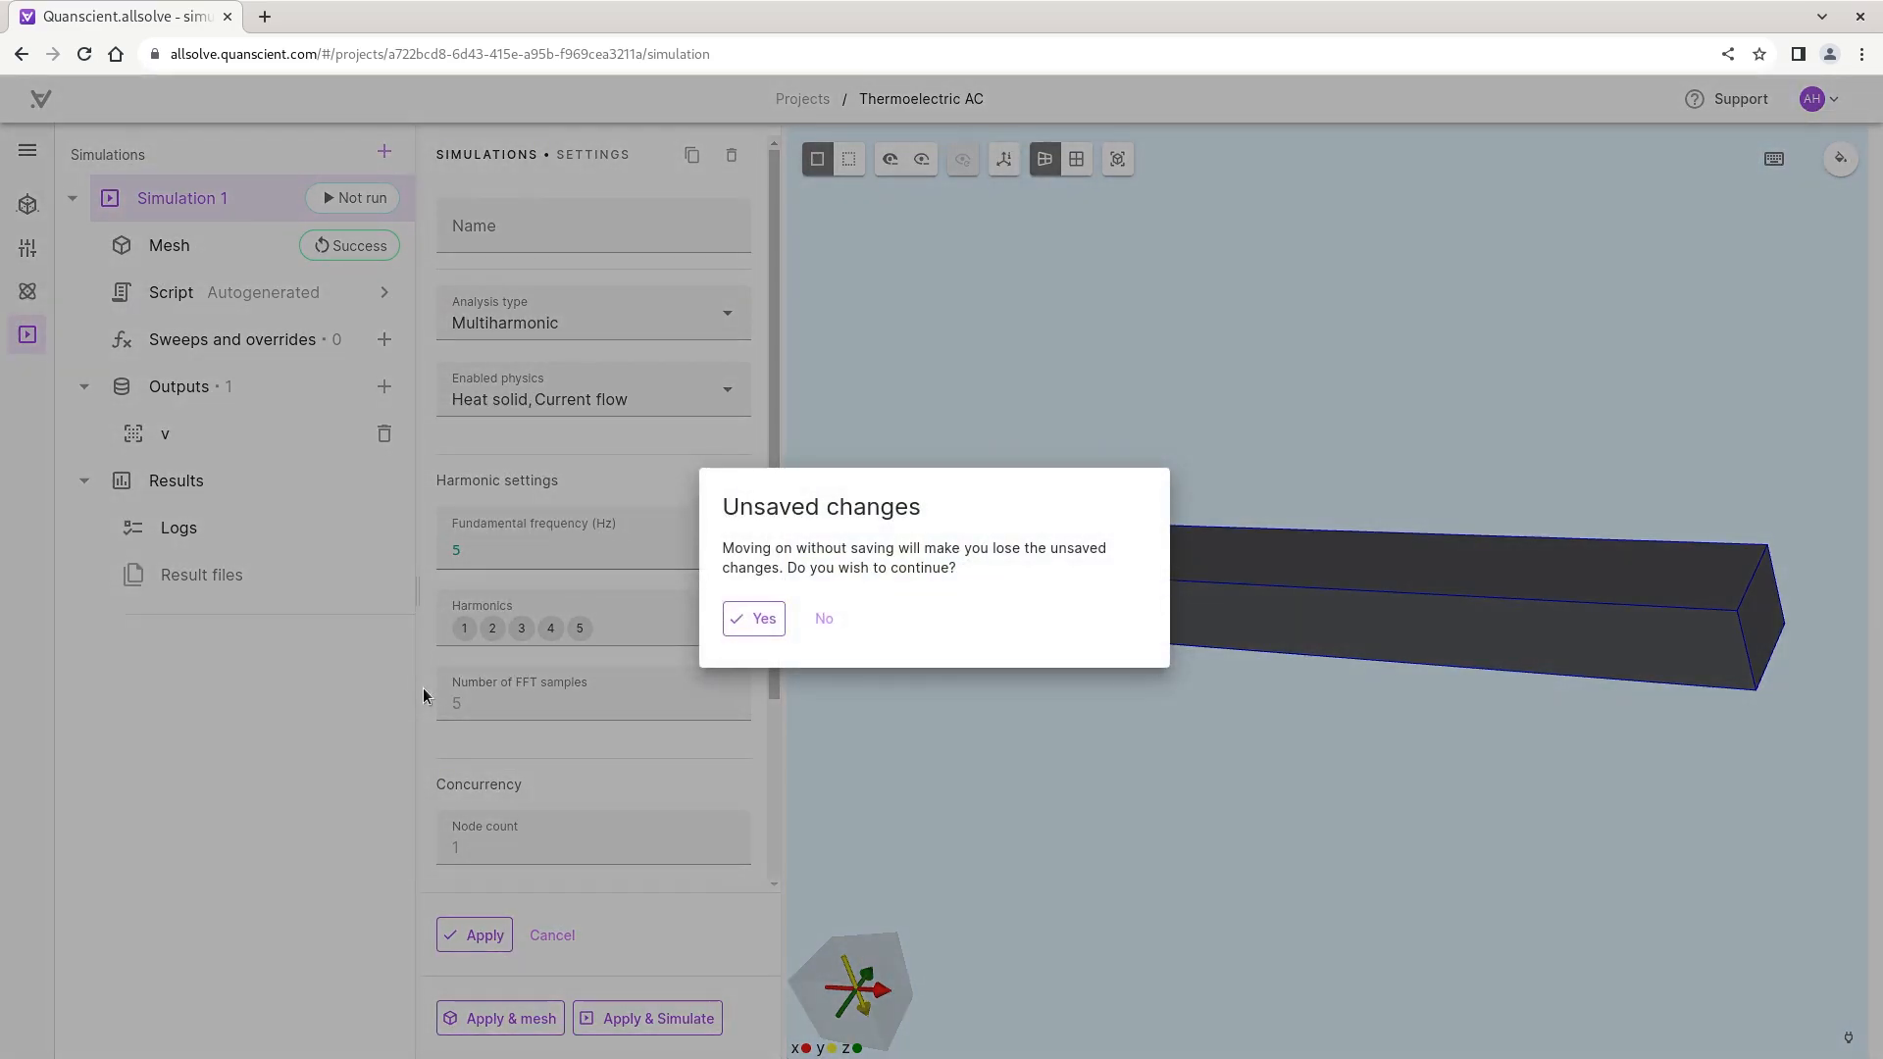
pyautogui.click(823, 619)
pyautogui.click(470, 936)
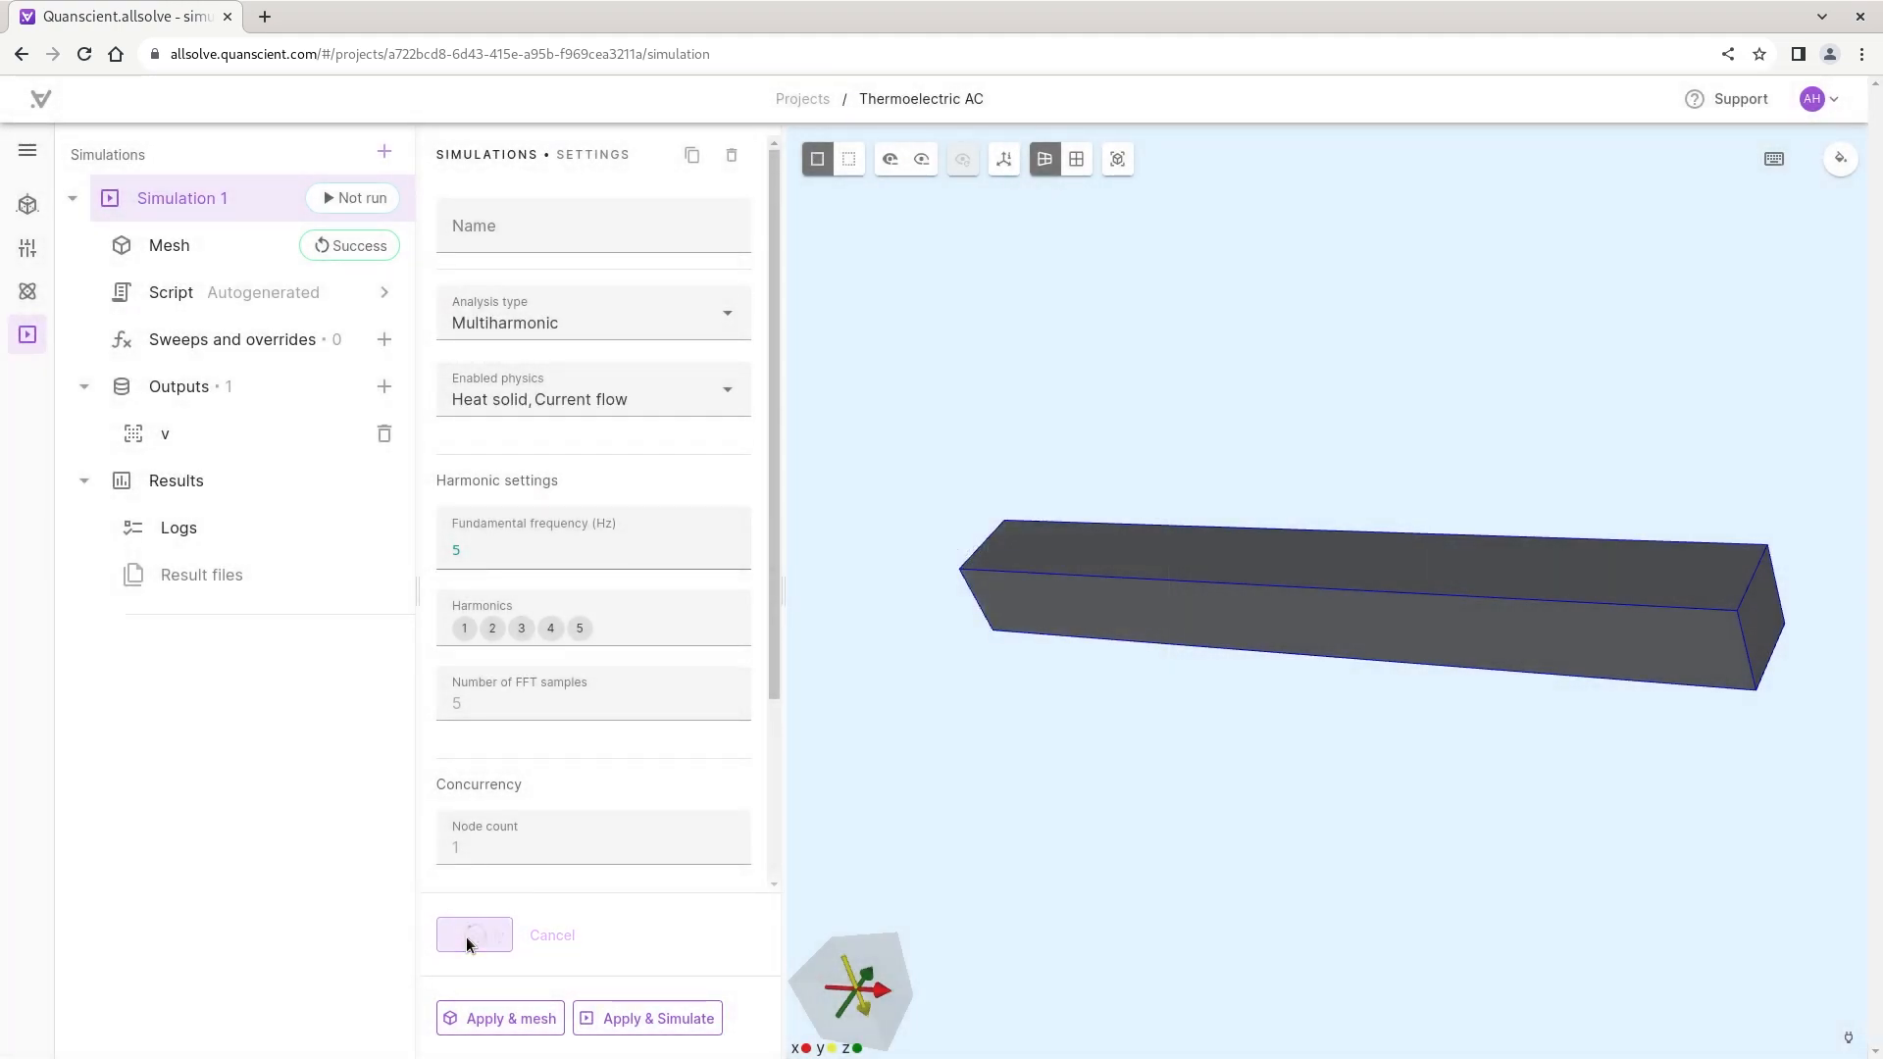
pyautogui.click(383, 433)
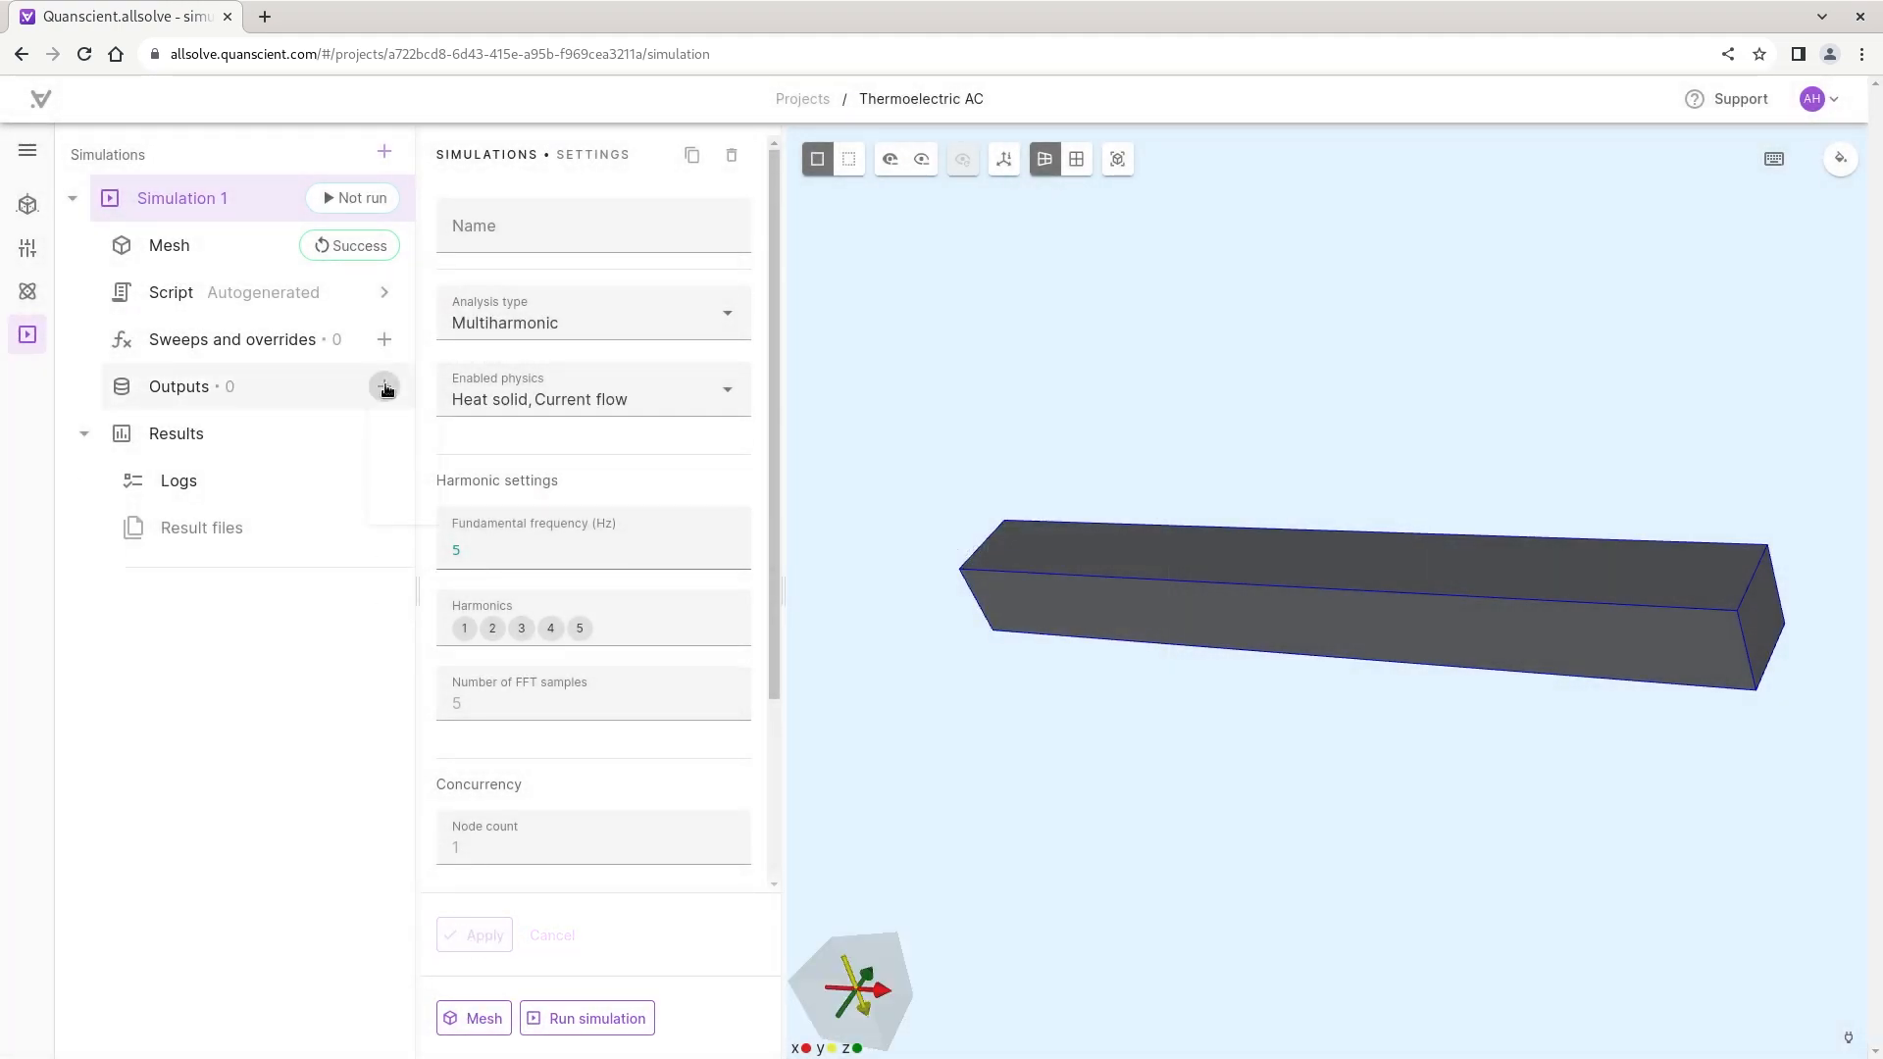
# Add the electric potential field outputs and delete harmonics 5, 4, 3 and 1, keeping only v harmonic 2
pyautogui.click(383, 387)
pyautogui.click(425, 636)
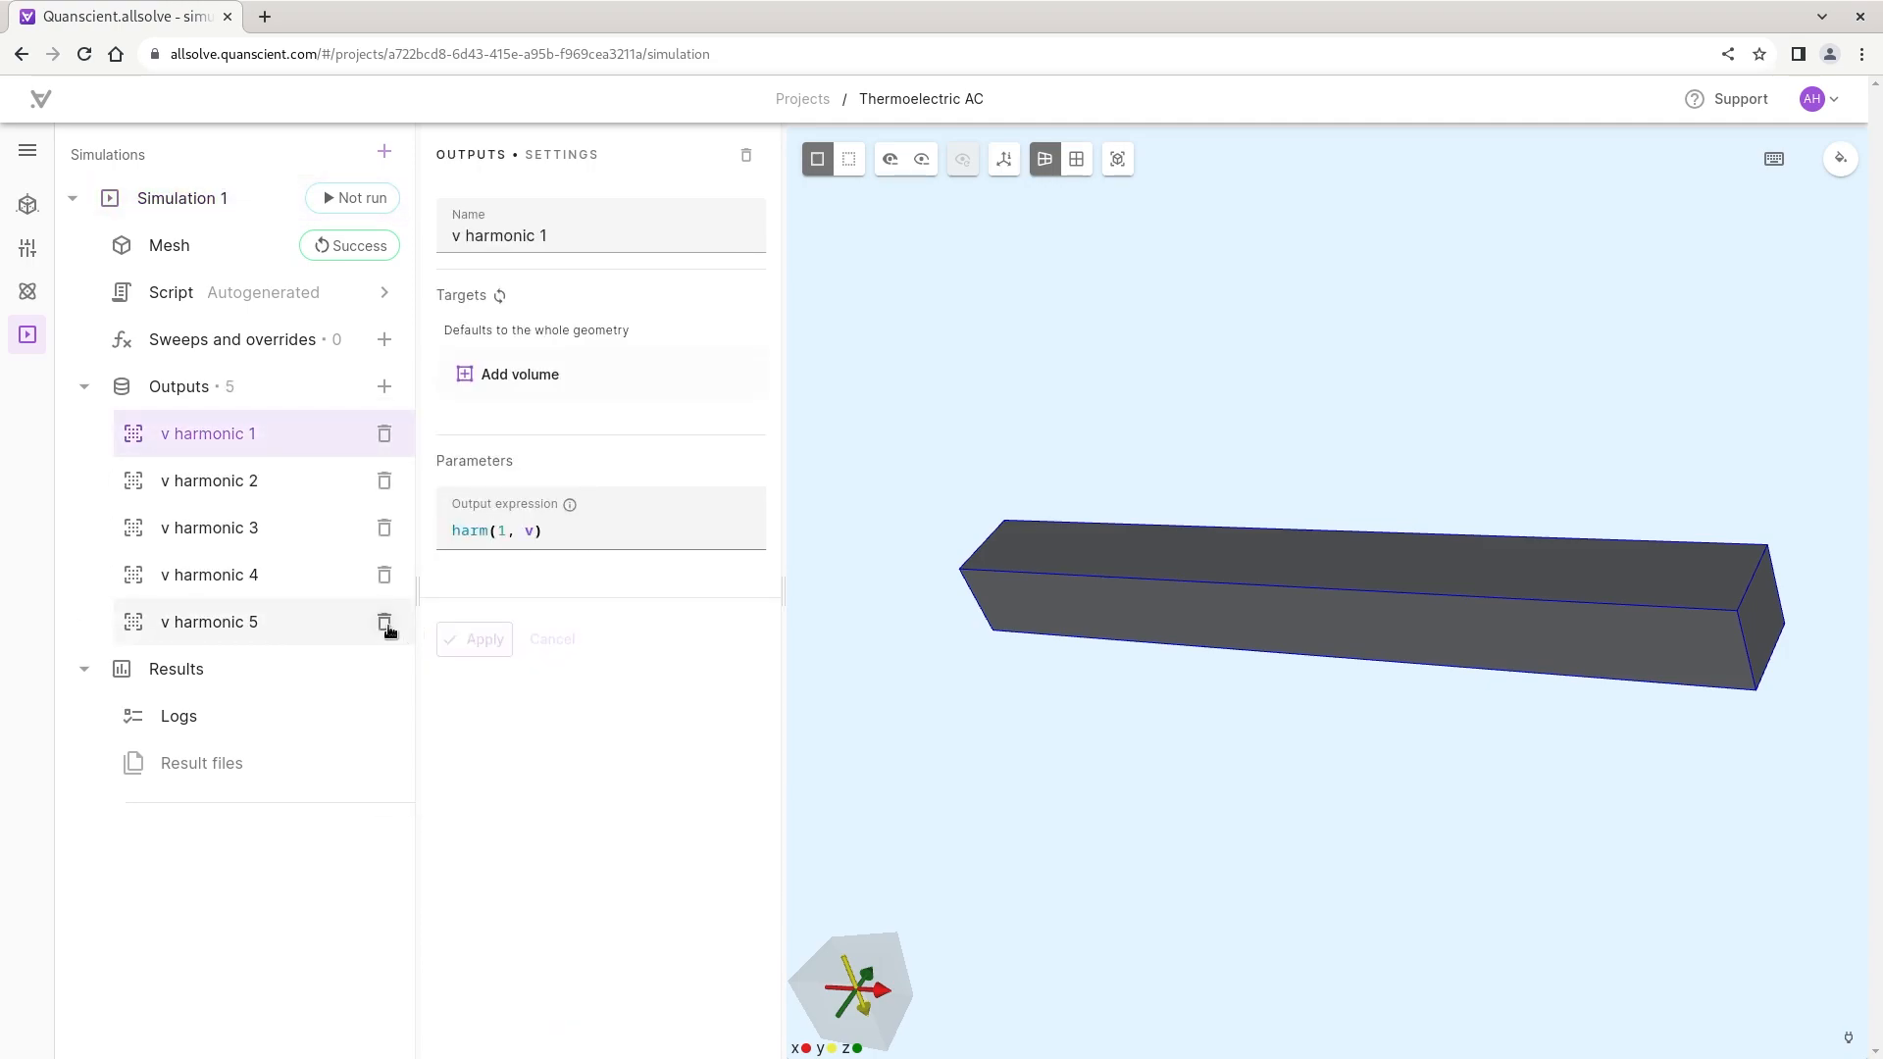
pyautogui.click(384, 622)
pyautogui.click(385, 576)
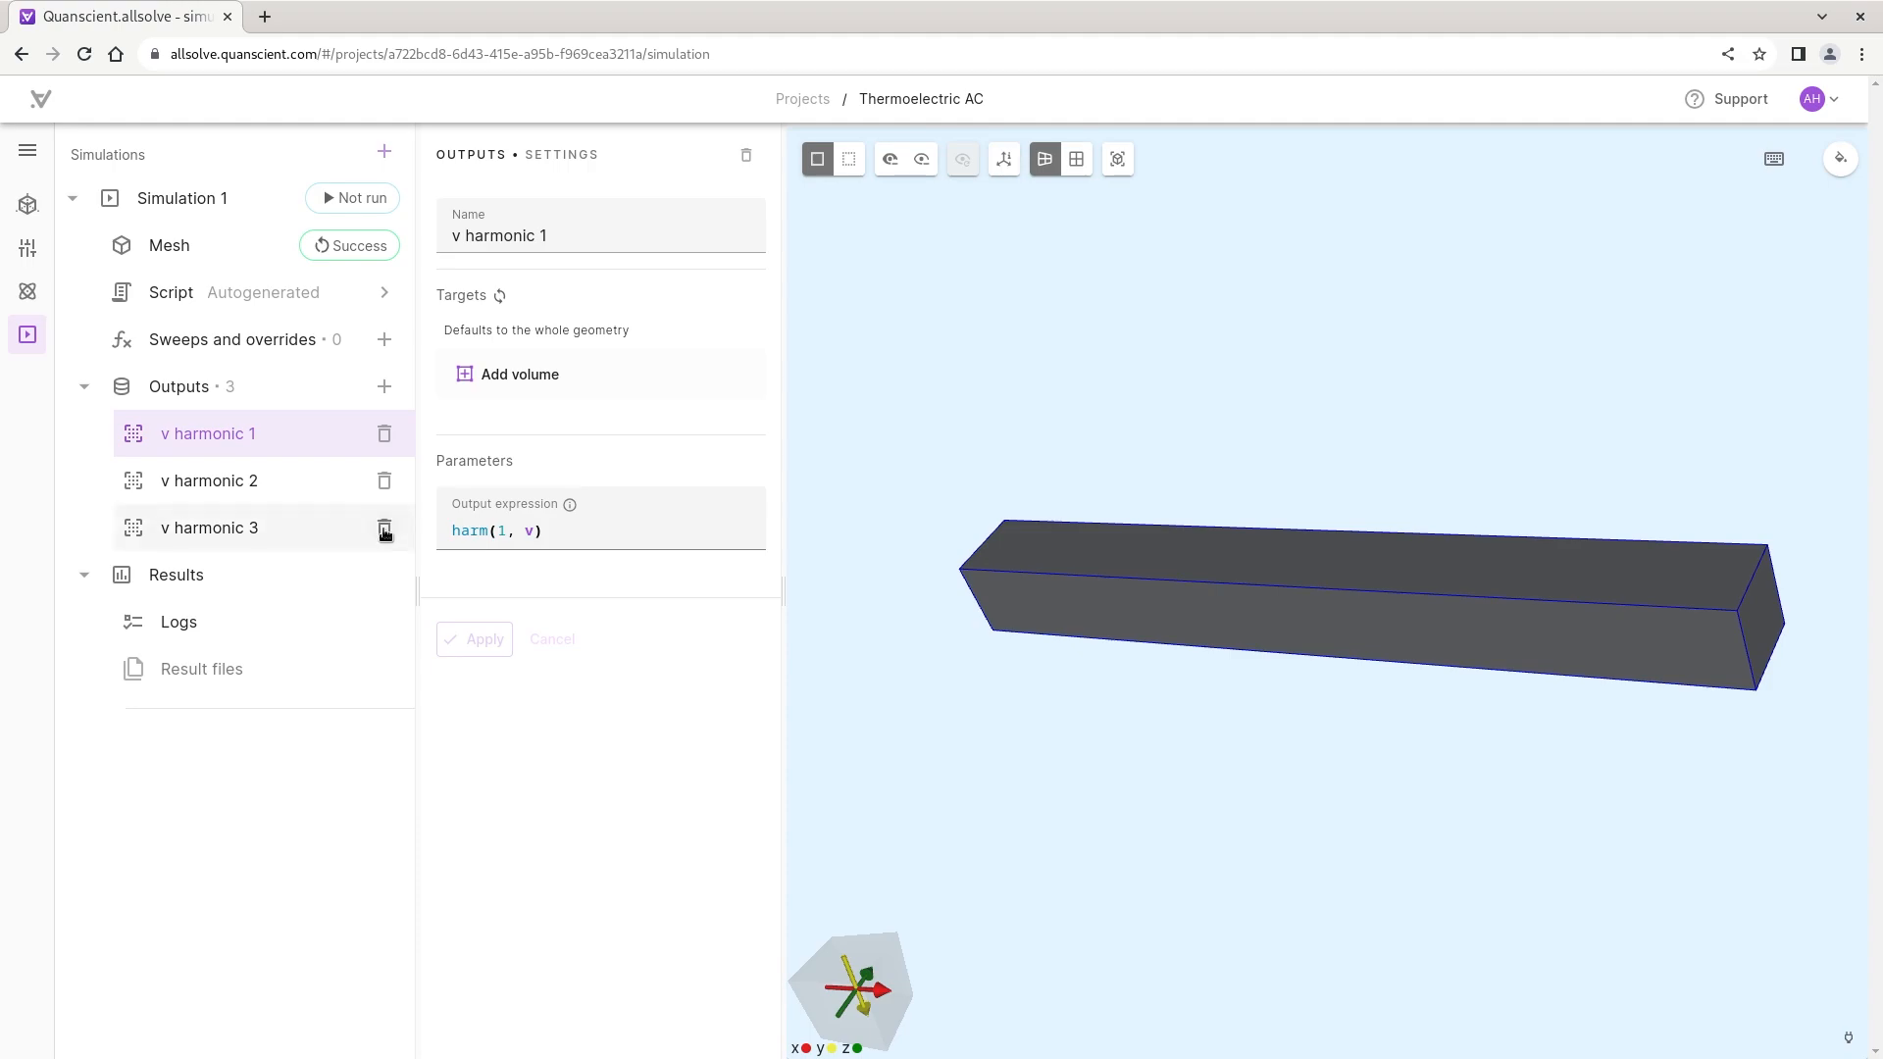
pyautogui.click(385, 527)
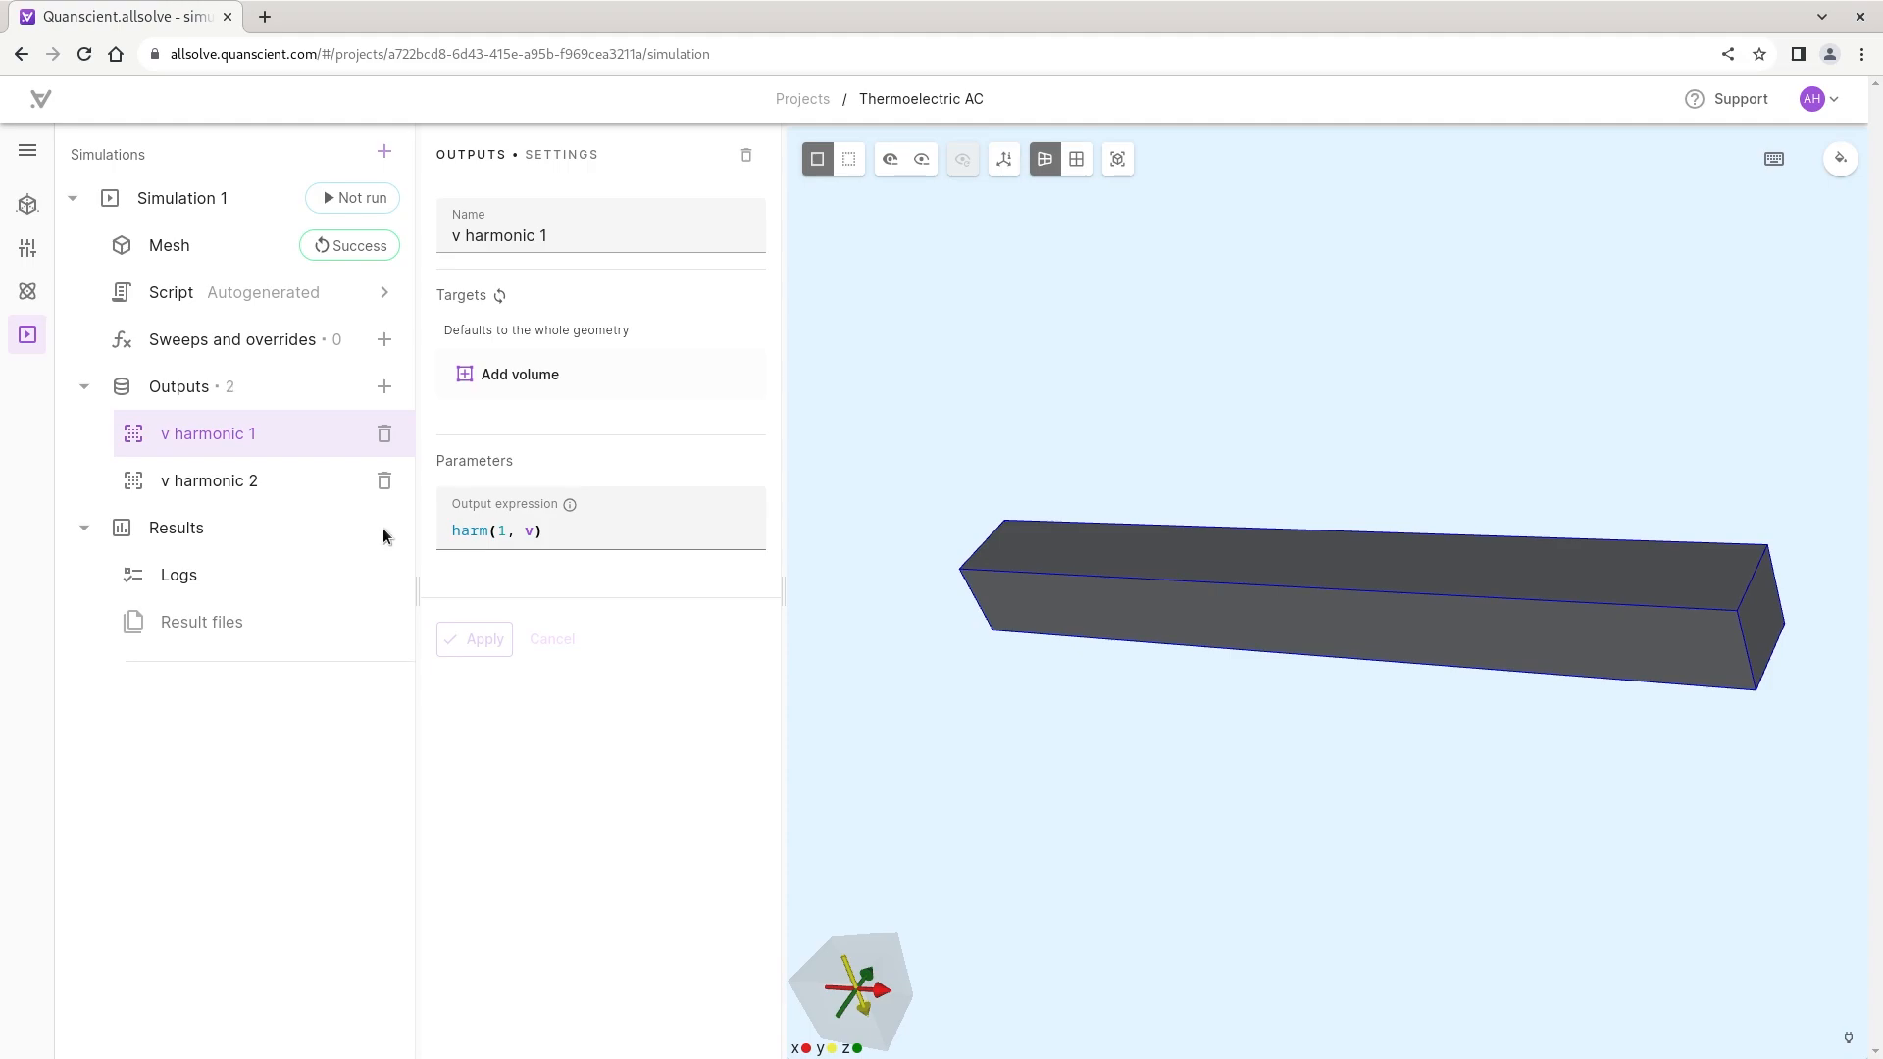
pyautogui.click(384, 434)
# Add the temperature field outputs for all five harmonics and run Simulation 1
pyautogui.click(385, 387)
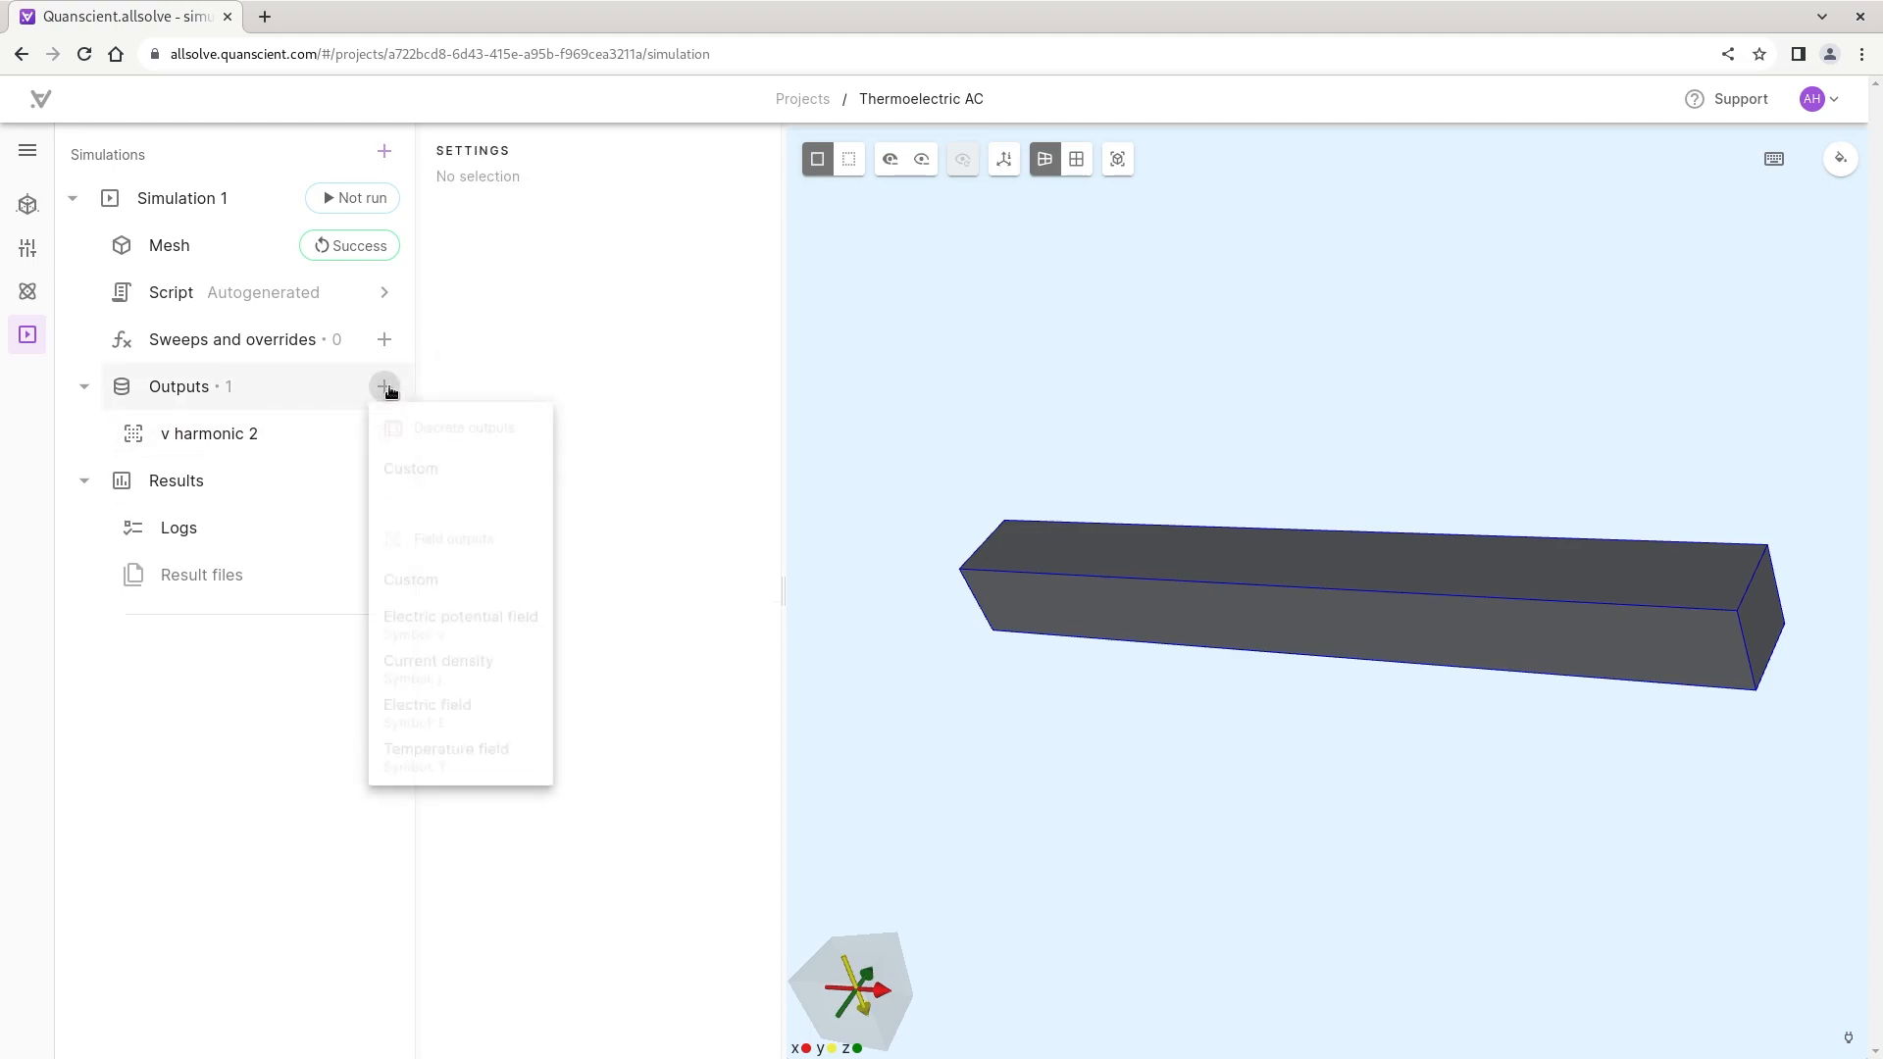
pyautogui.click(432, 780)
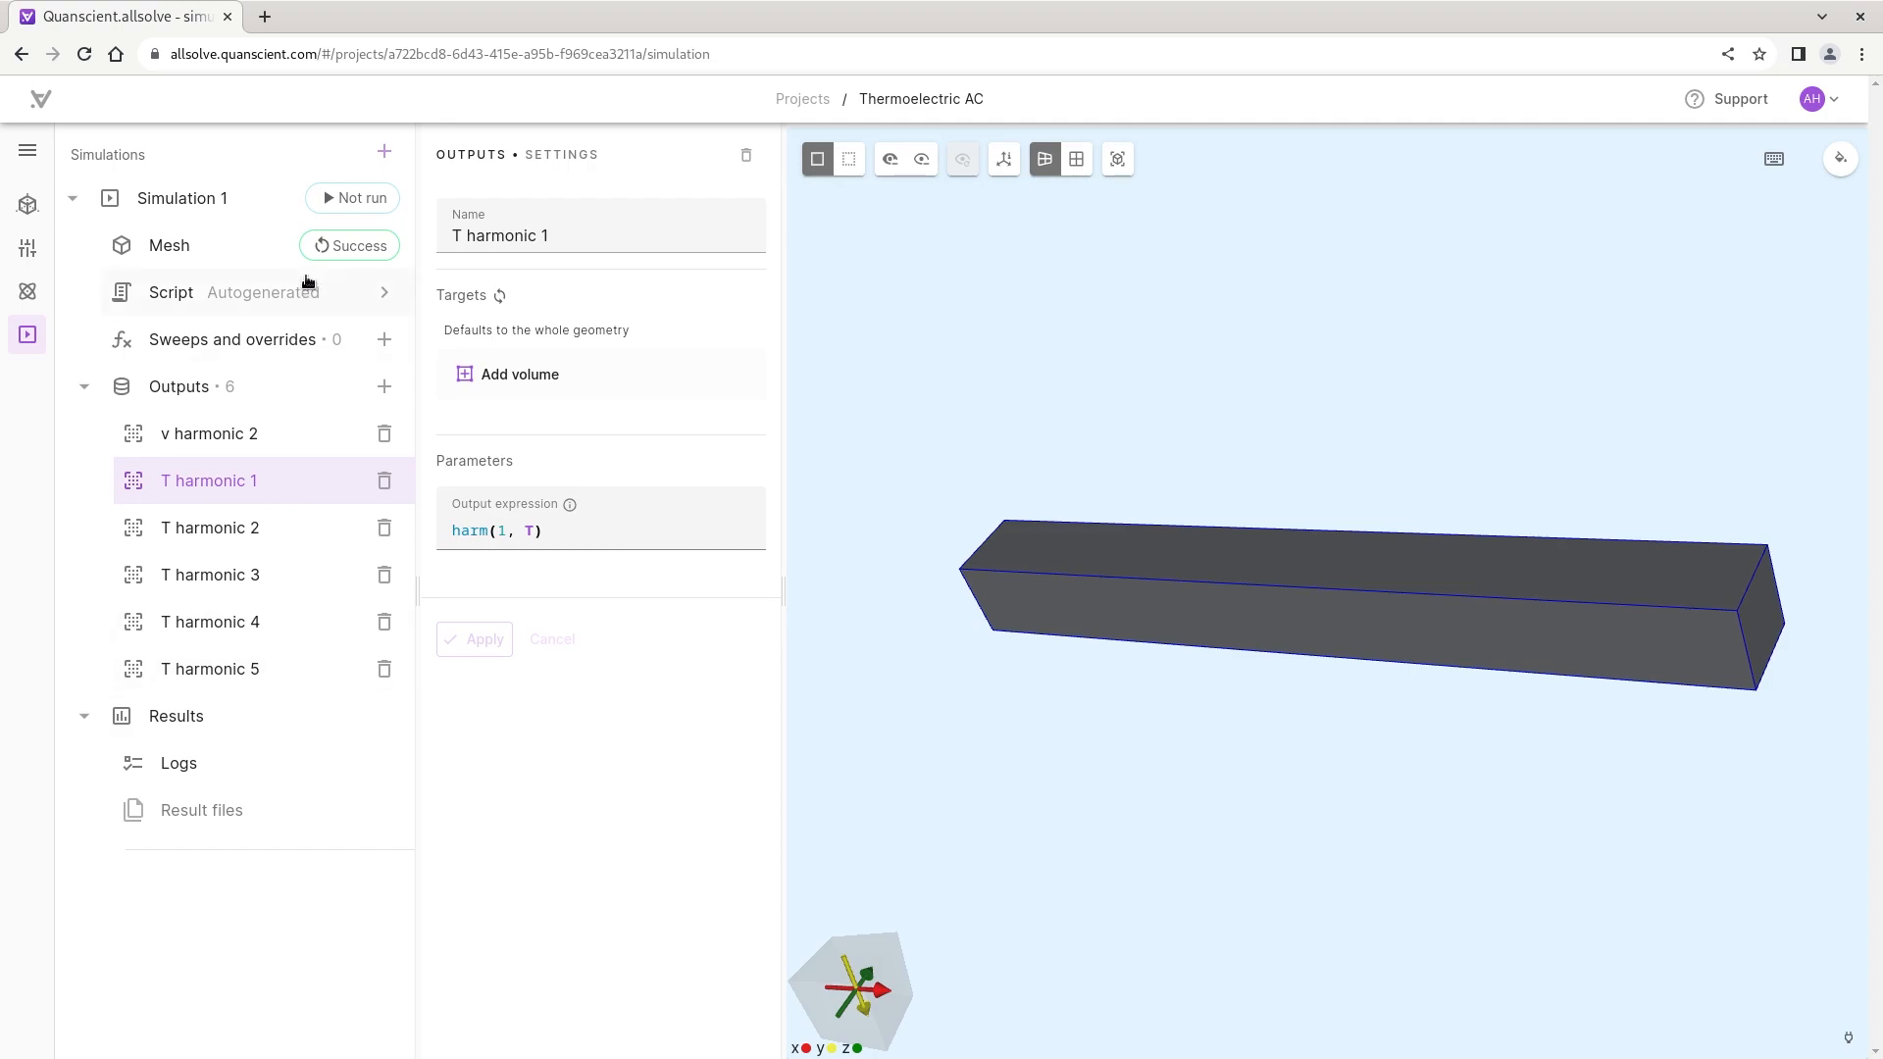
pyautogui.click(334, 199)
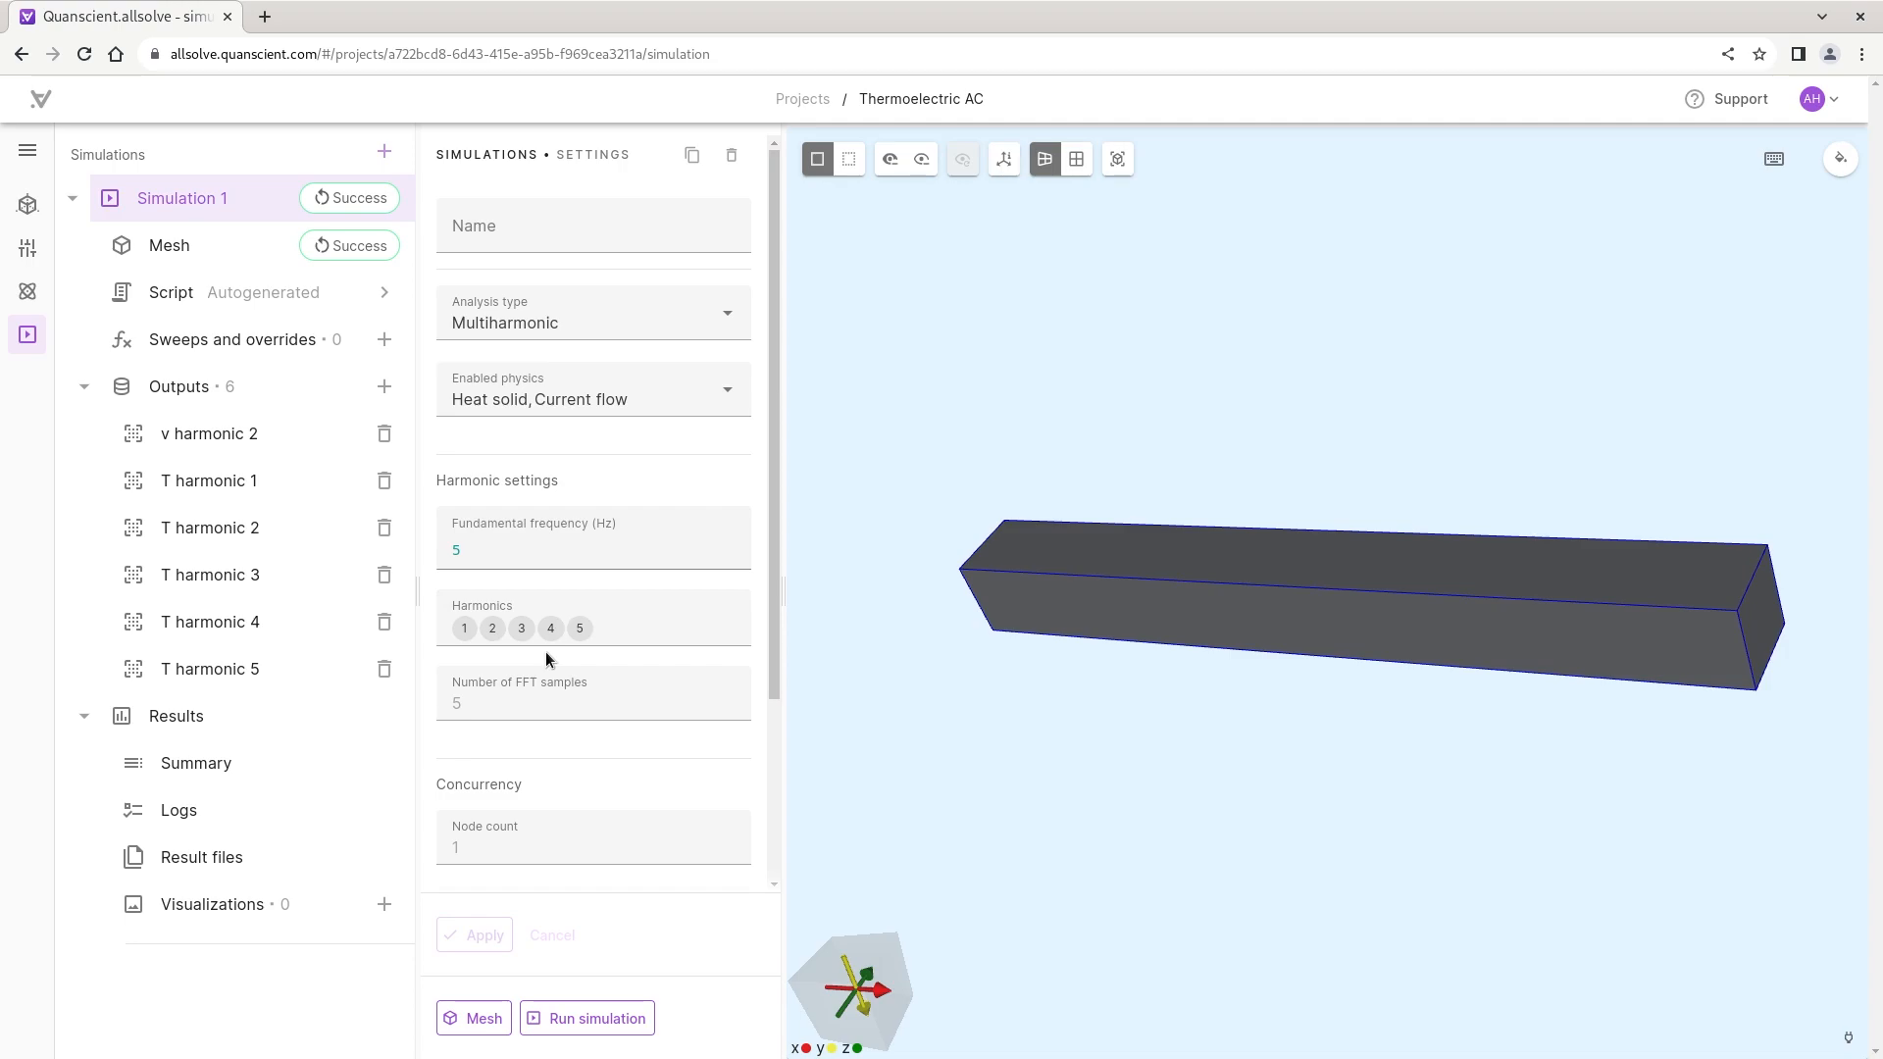
pyautogui.scroll(-2, 545, 651)
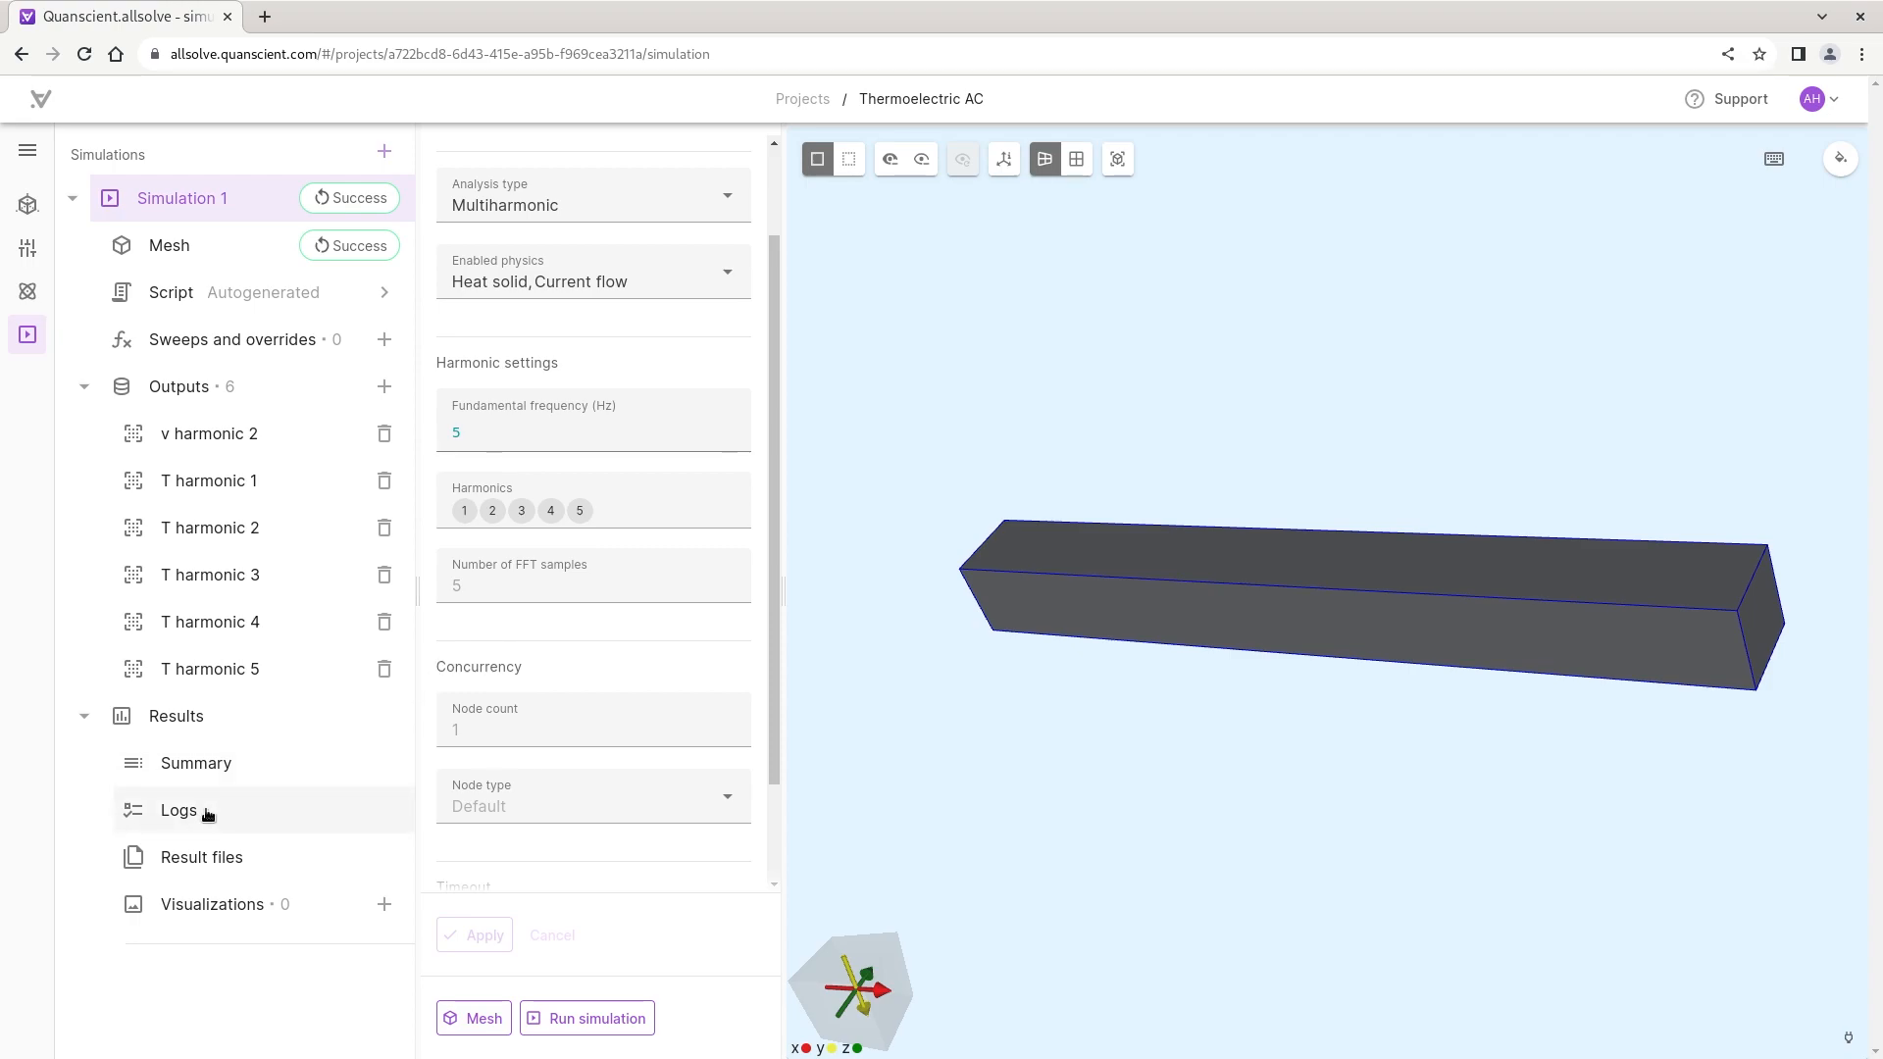
# Create a visualization of the results with v harmonic 2 as its field and activate it to inspect the bar
pyautogui.click(383, 903)
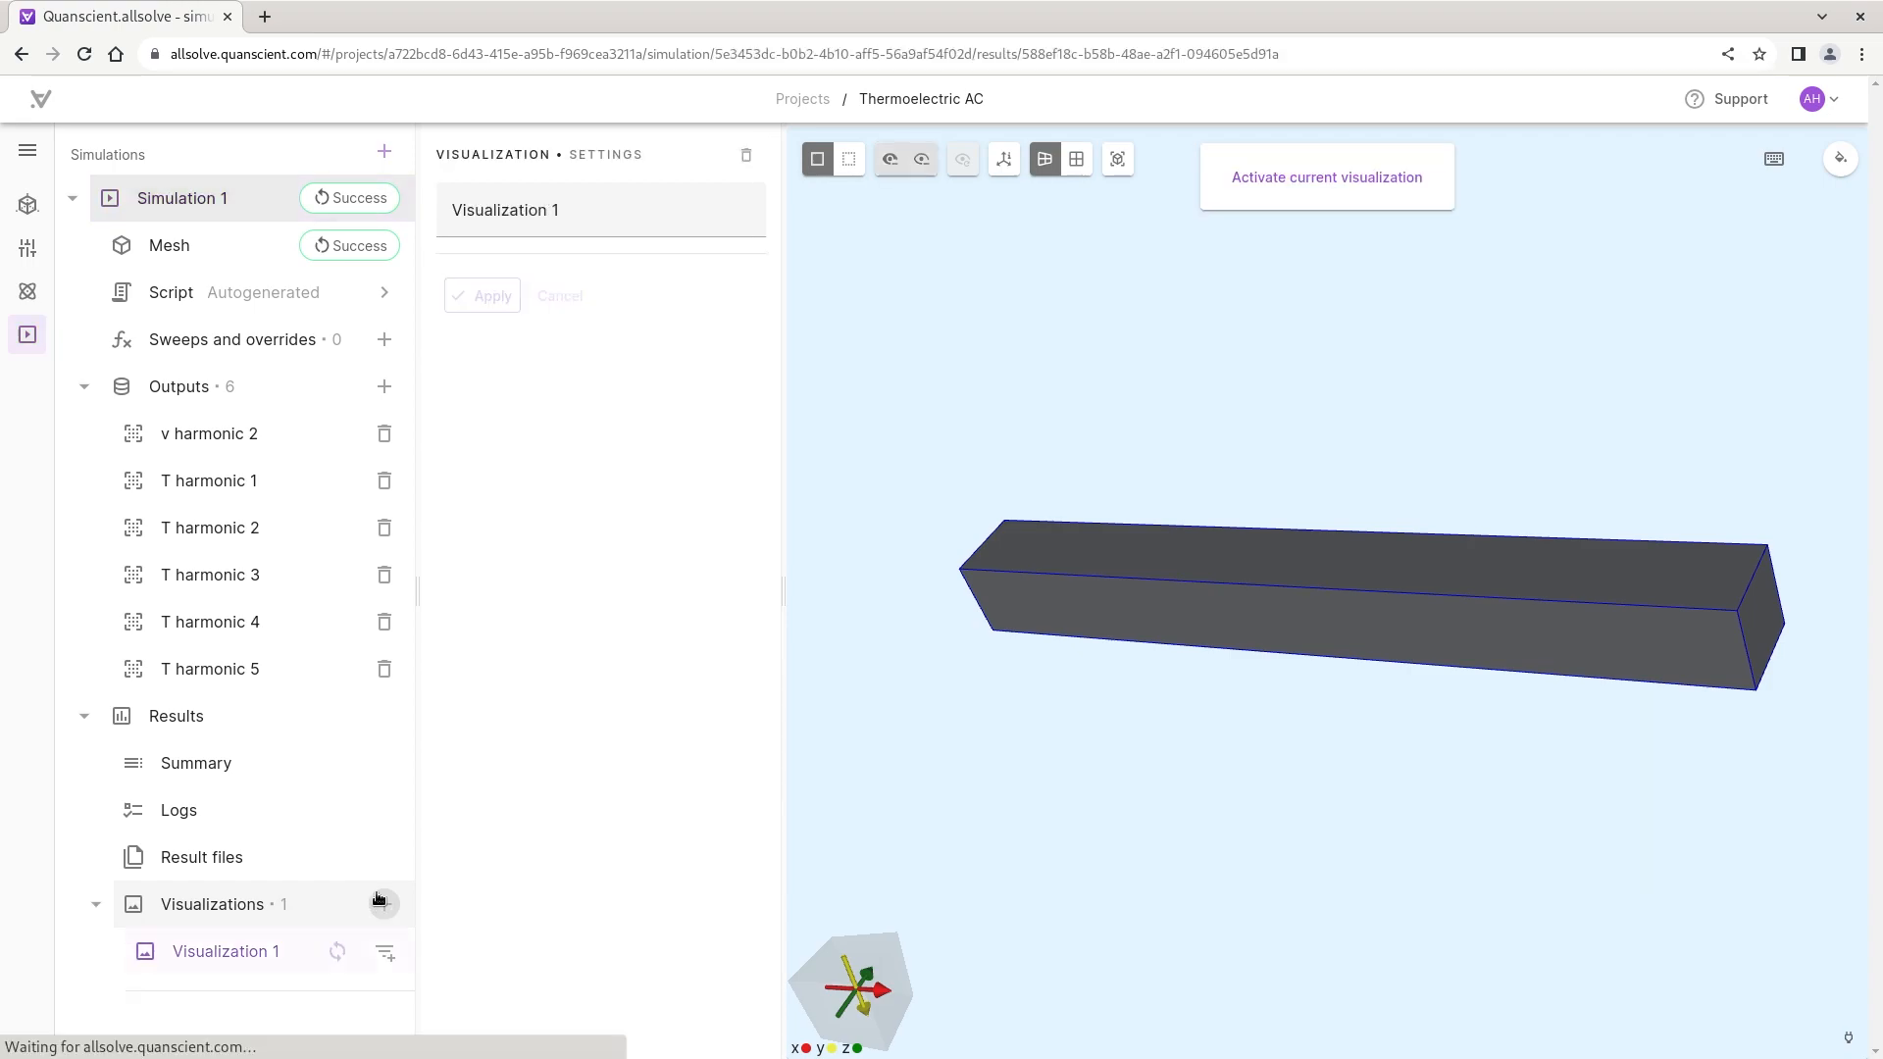
pyautogui.click(385, 953)
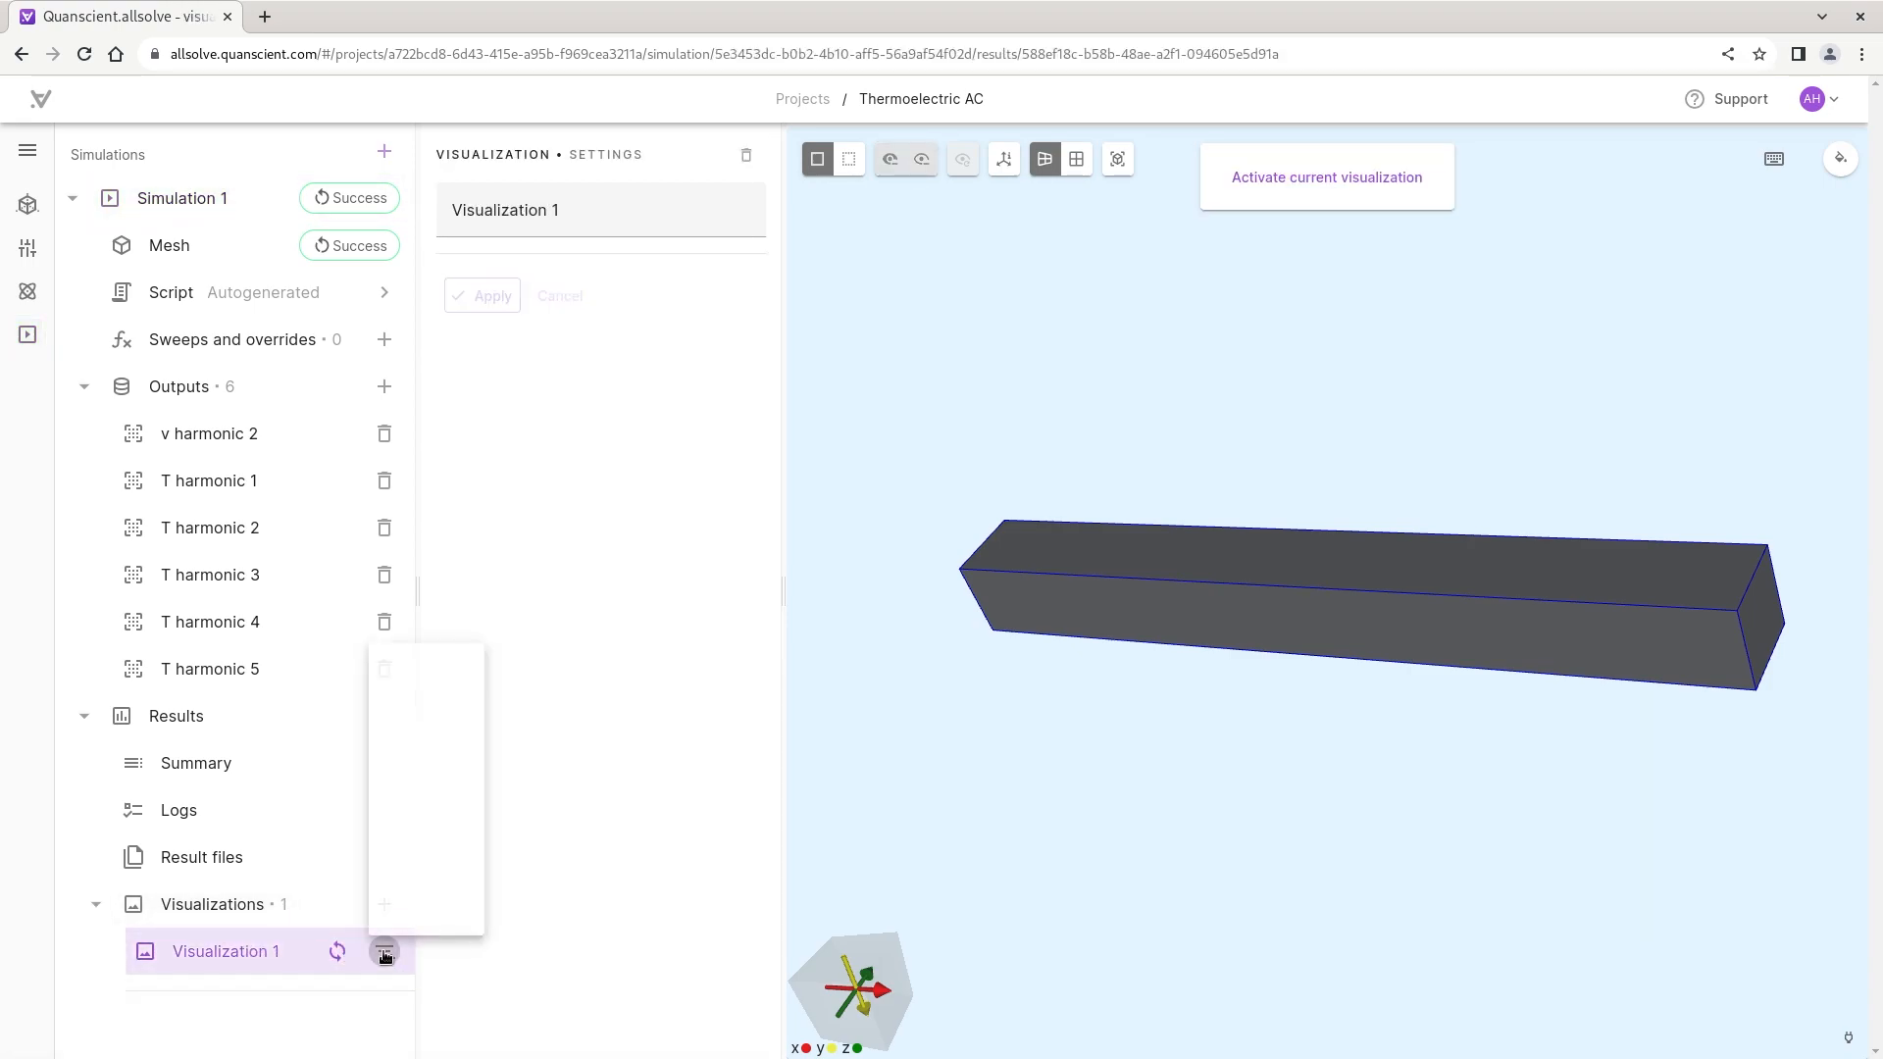
pyautogui.click(424, 668)
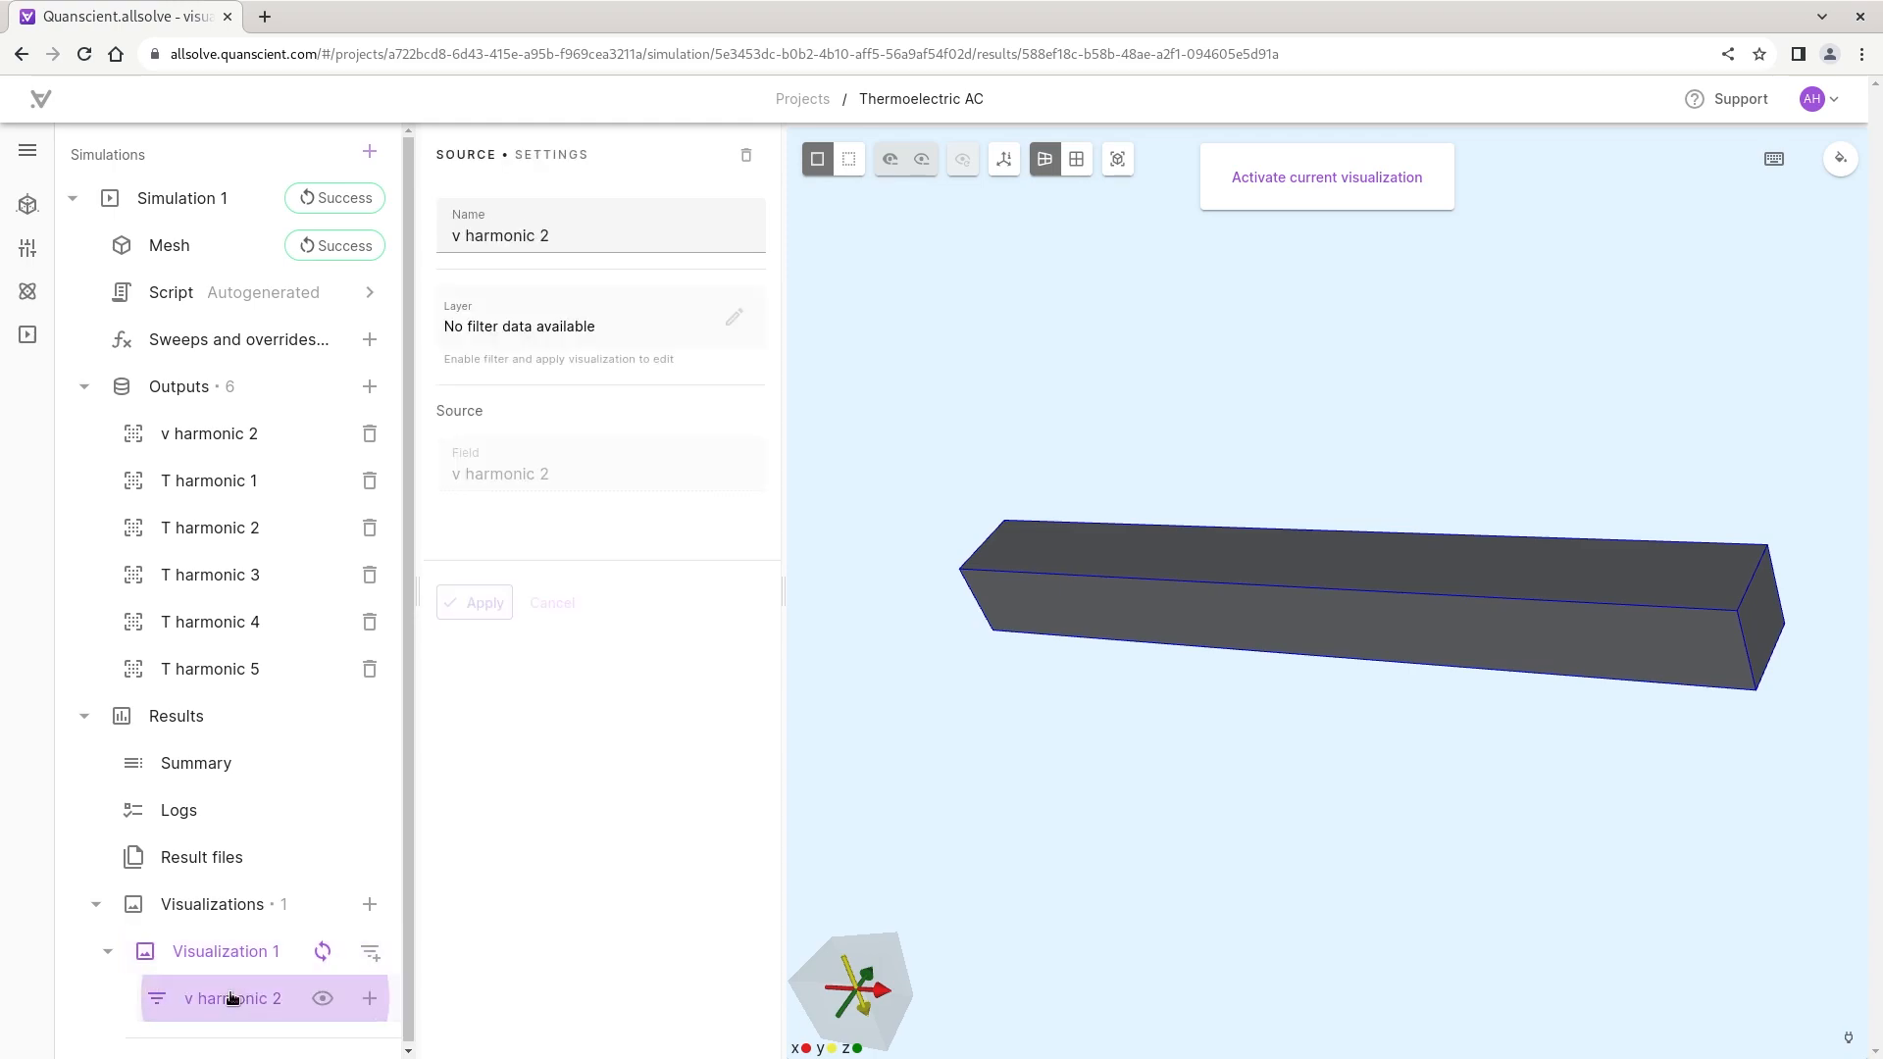
pyautogui.click(1349, 177)
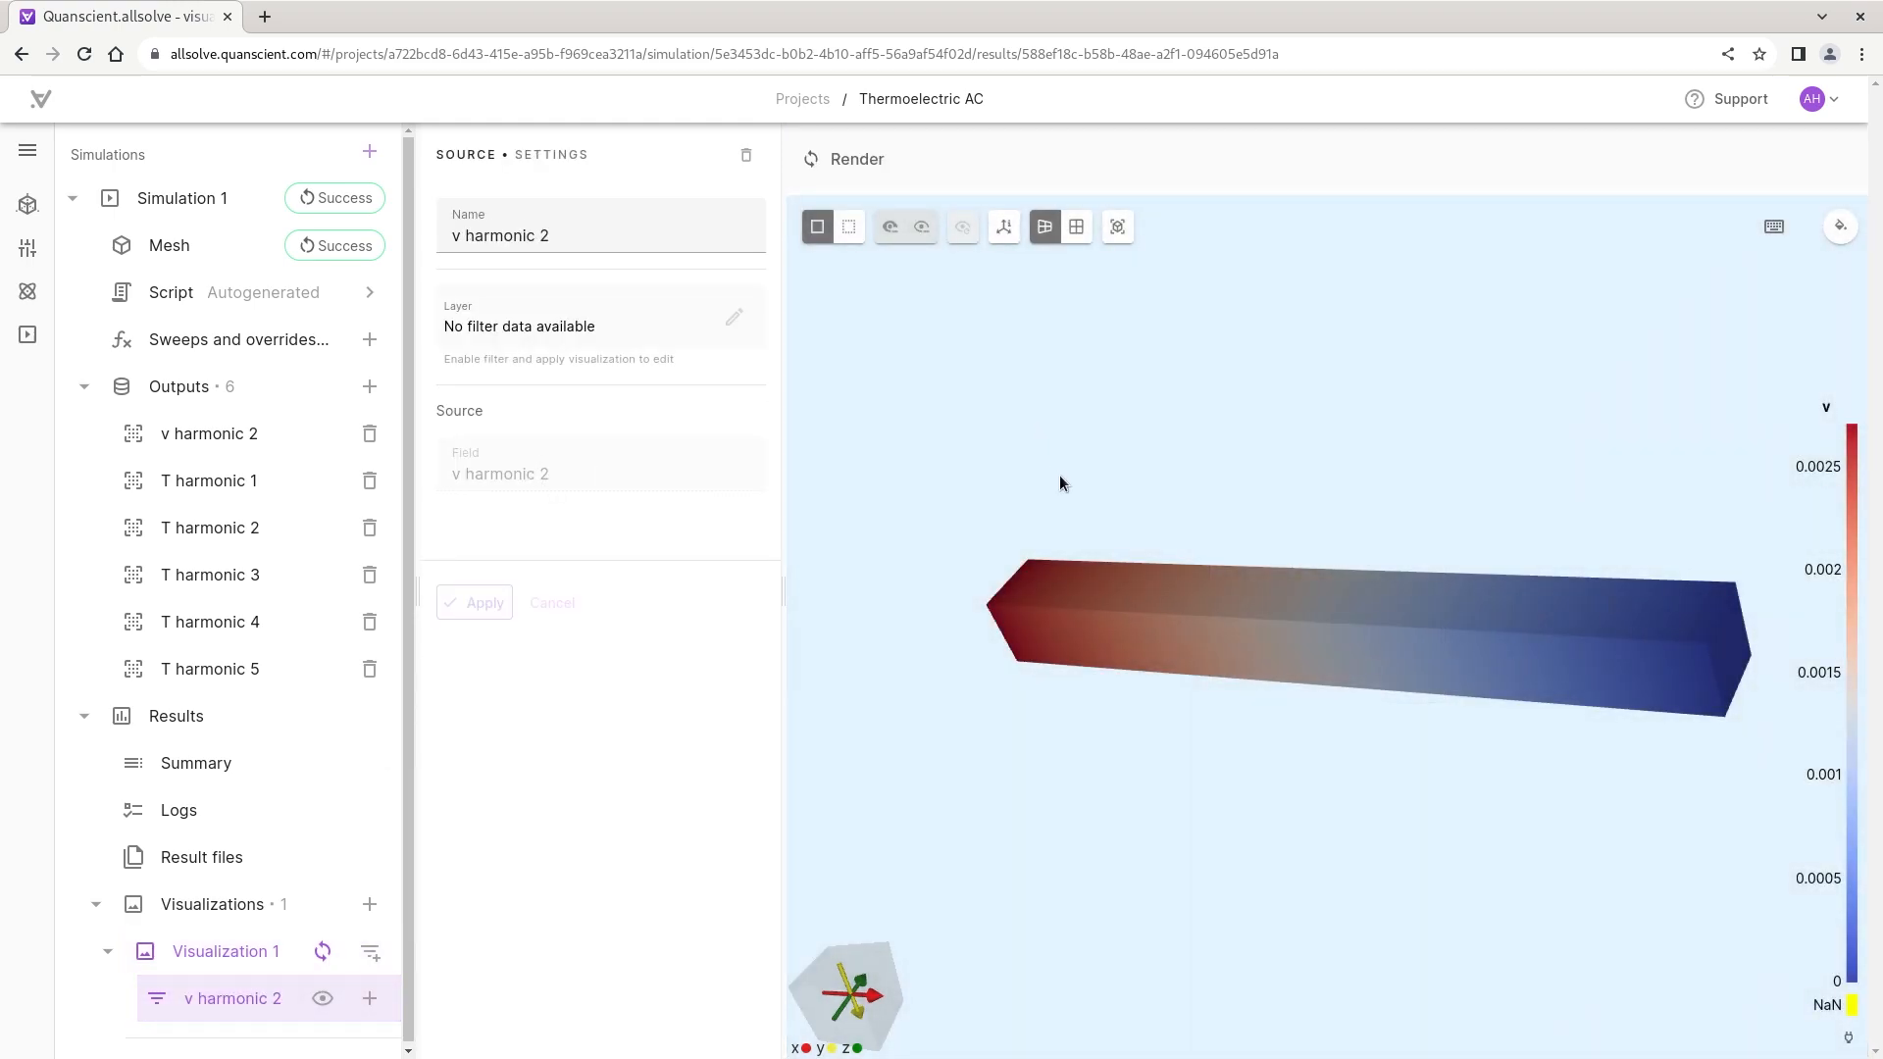
pyautogui.moveTo(1148, 580); pyautogui.dragTo(1481, 453)
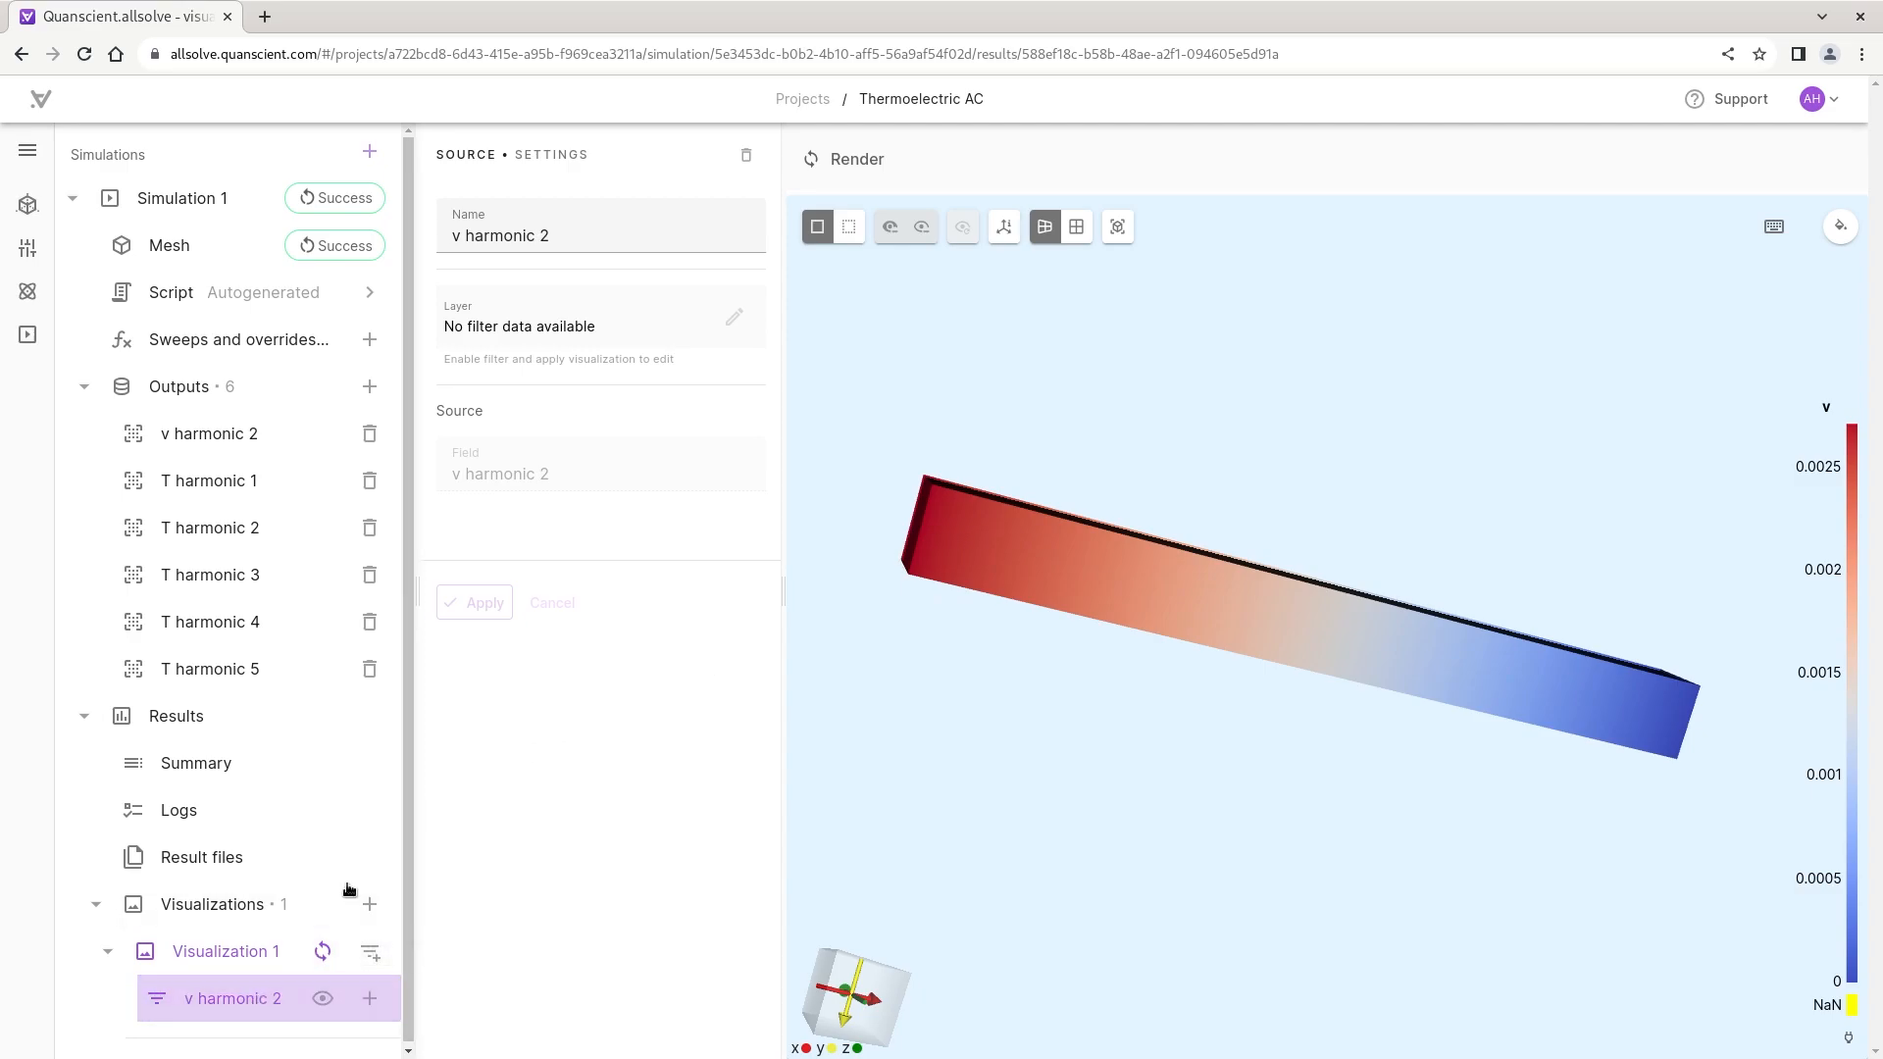
# Replace the v harmonic 2 field in Visualization 1 with T harmonic 1 and inspect the bar's temperature distribution
pyautogui.click(746, 155)
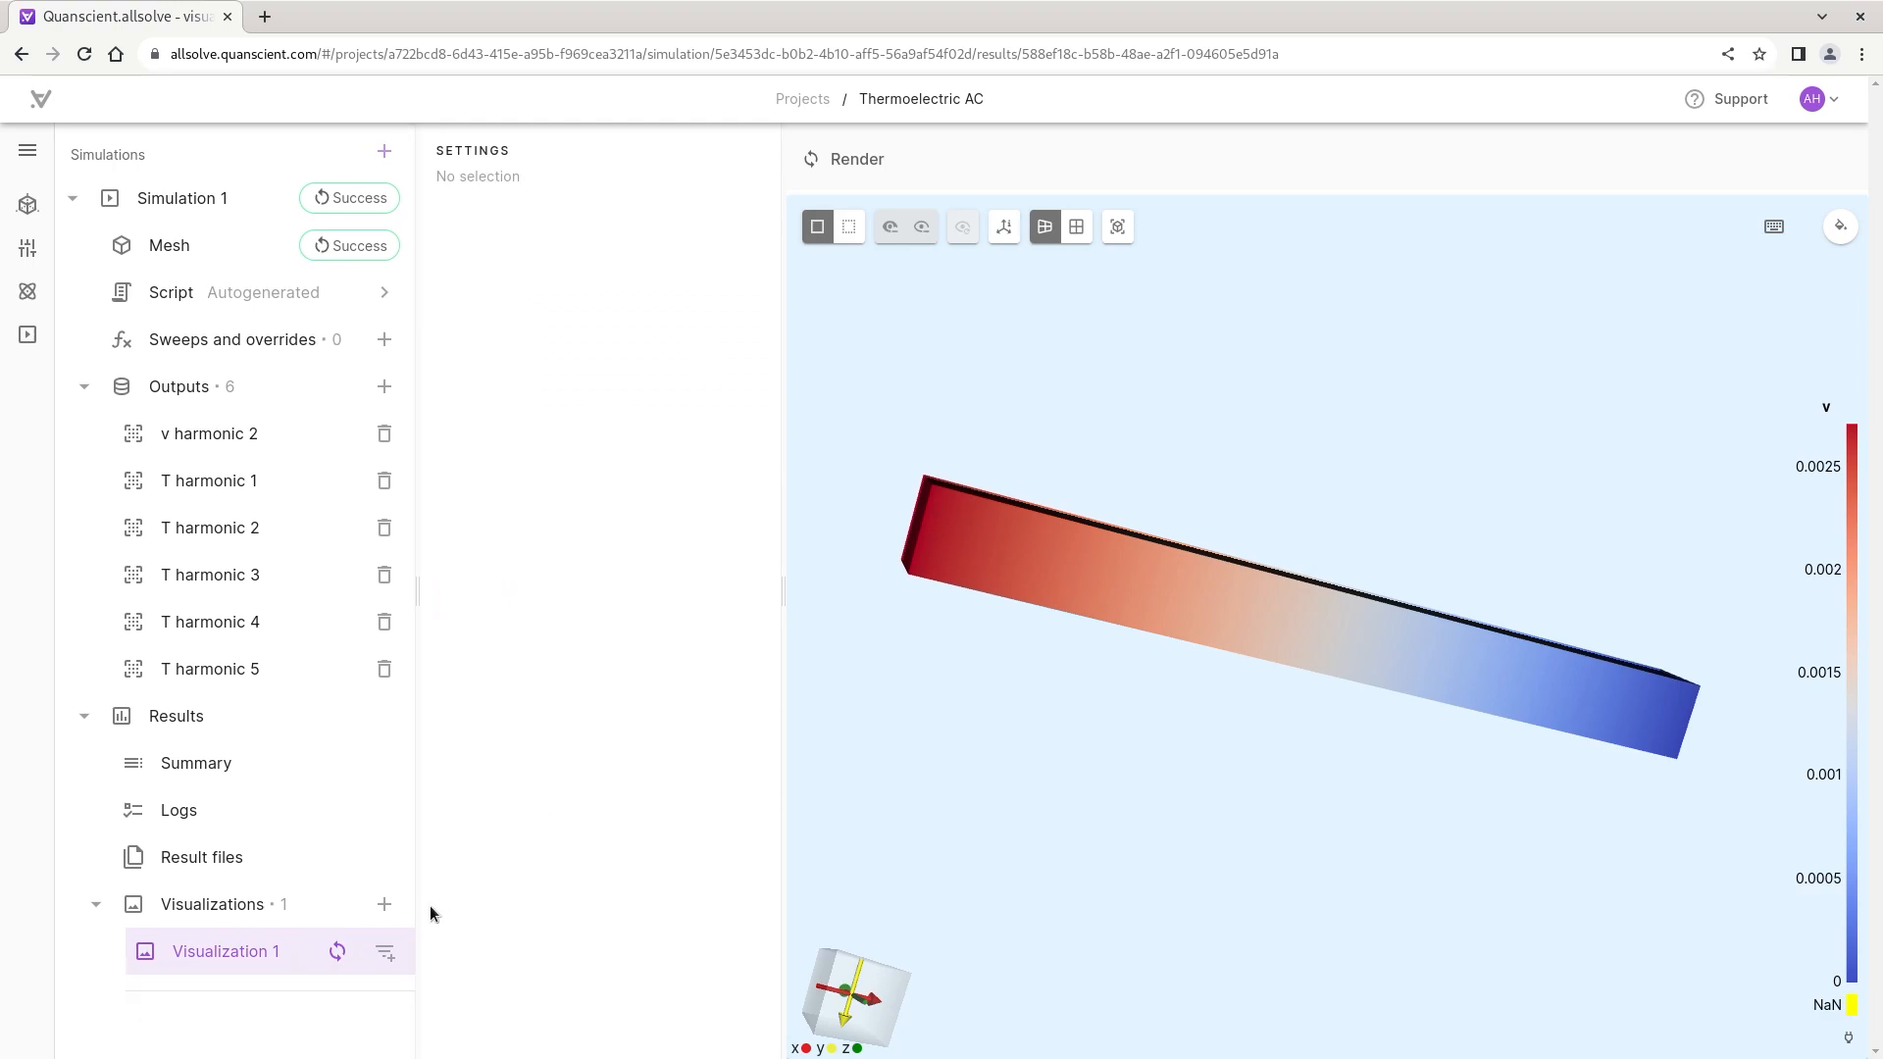
pyautogui.click(385, 953)
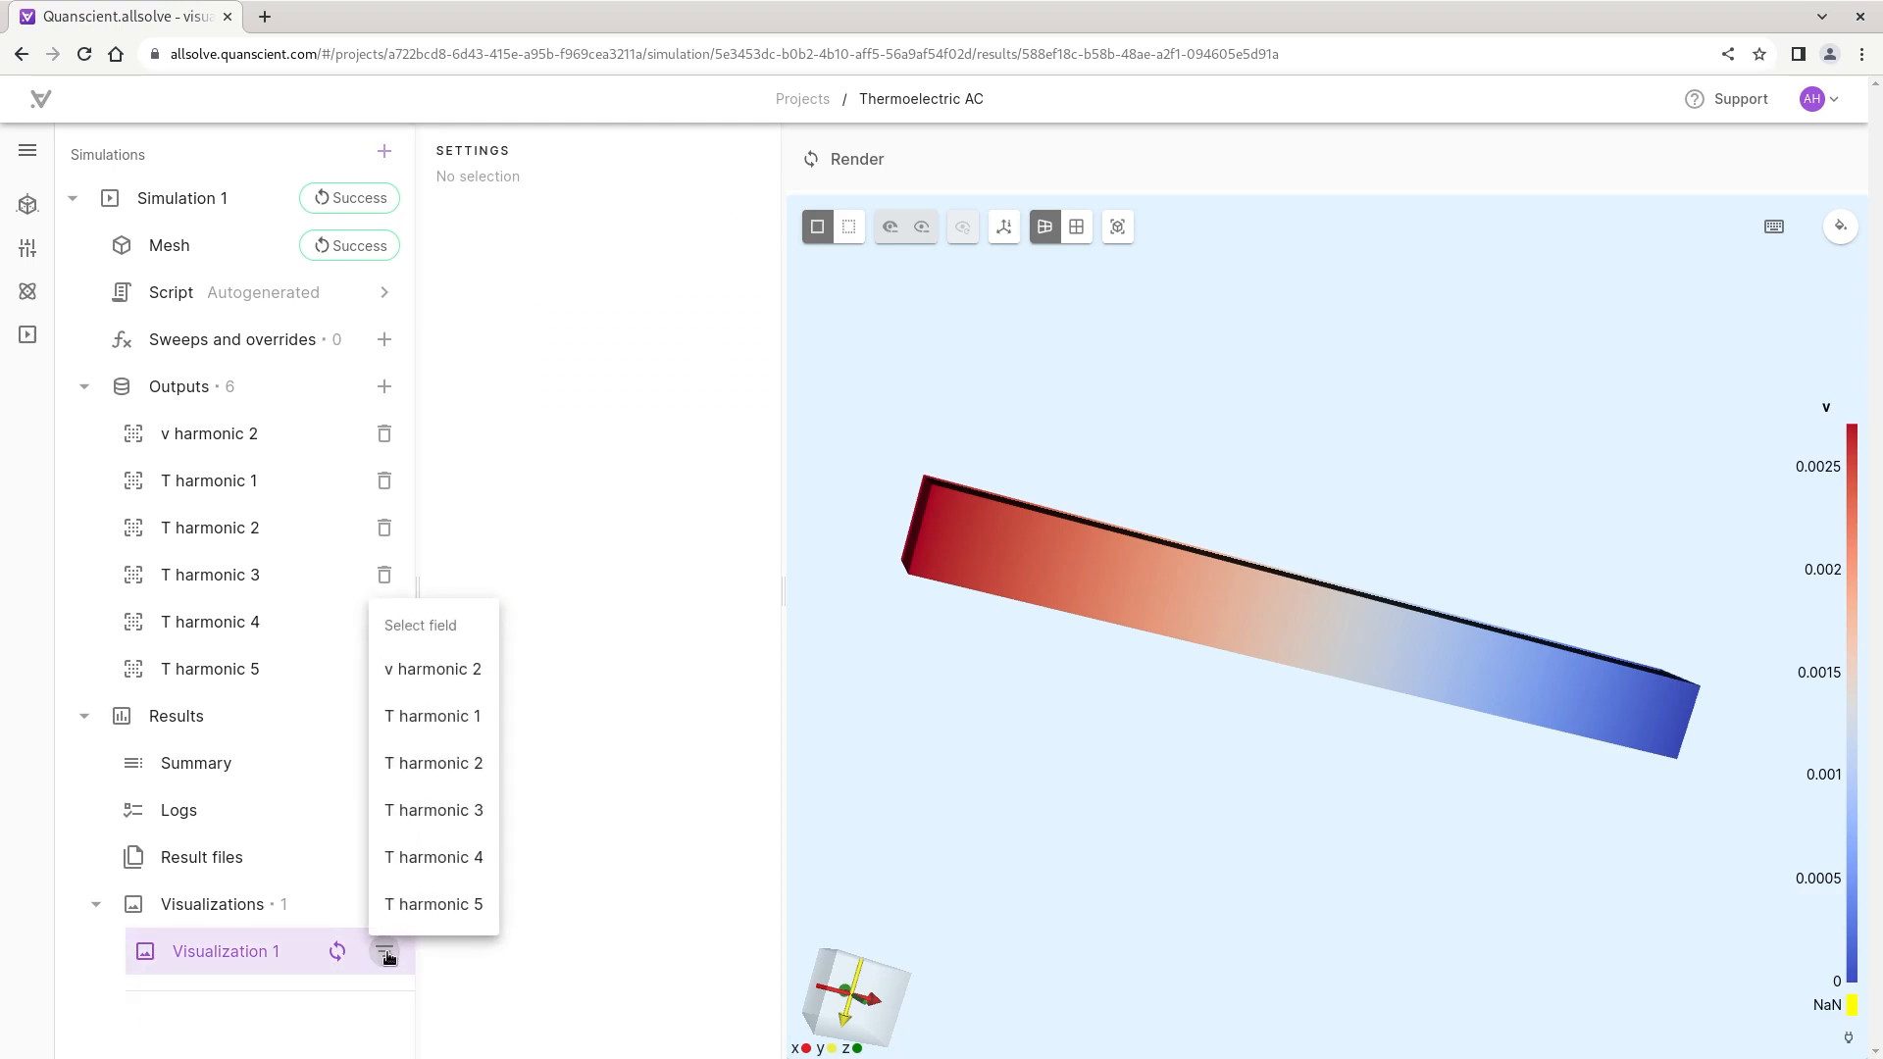
pyautogui.click(427, 718)
pyautogui.click(226, 1000)
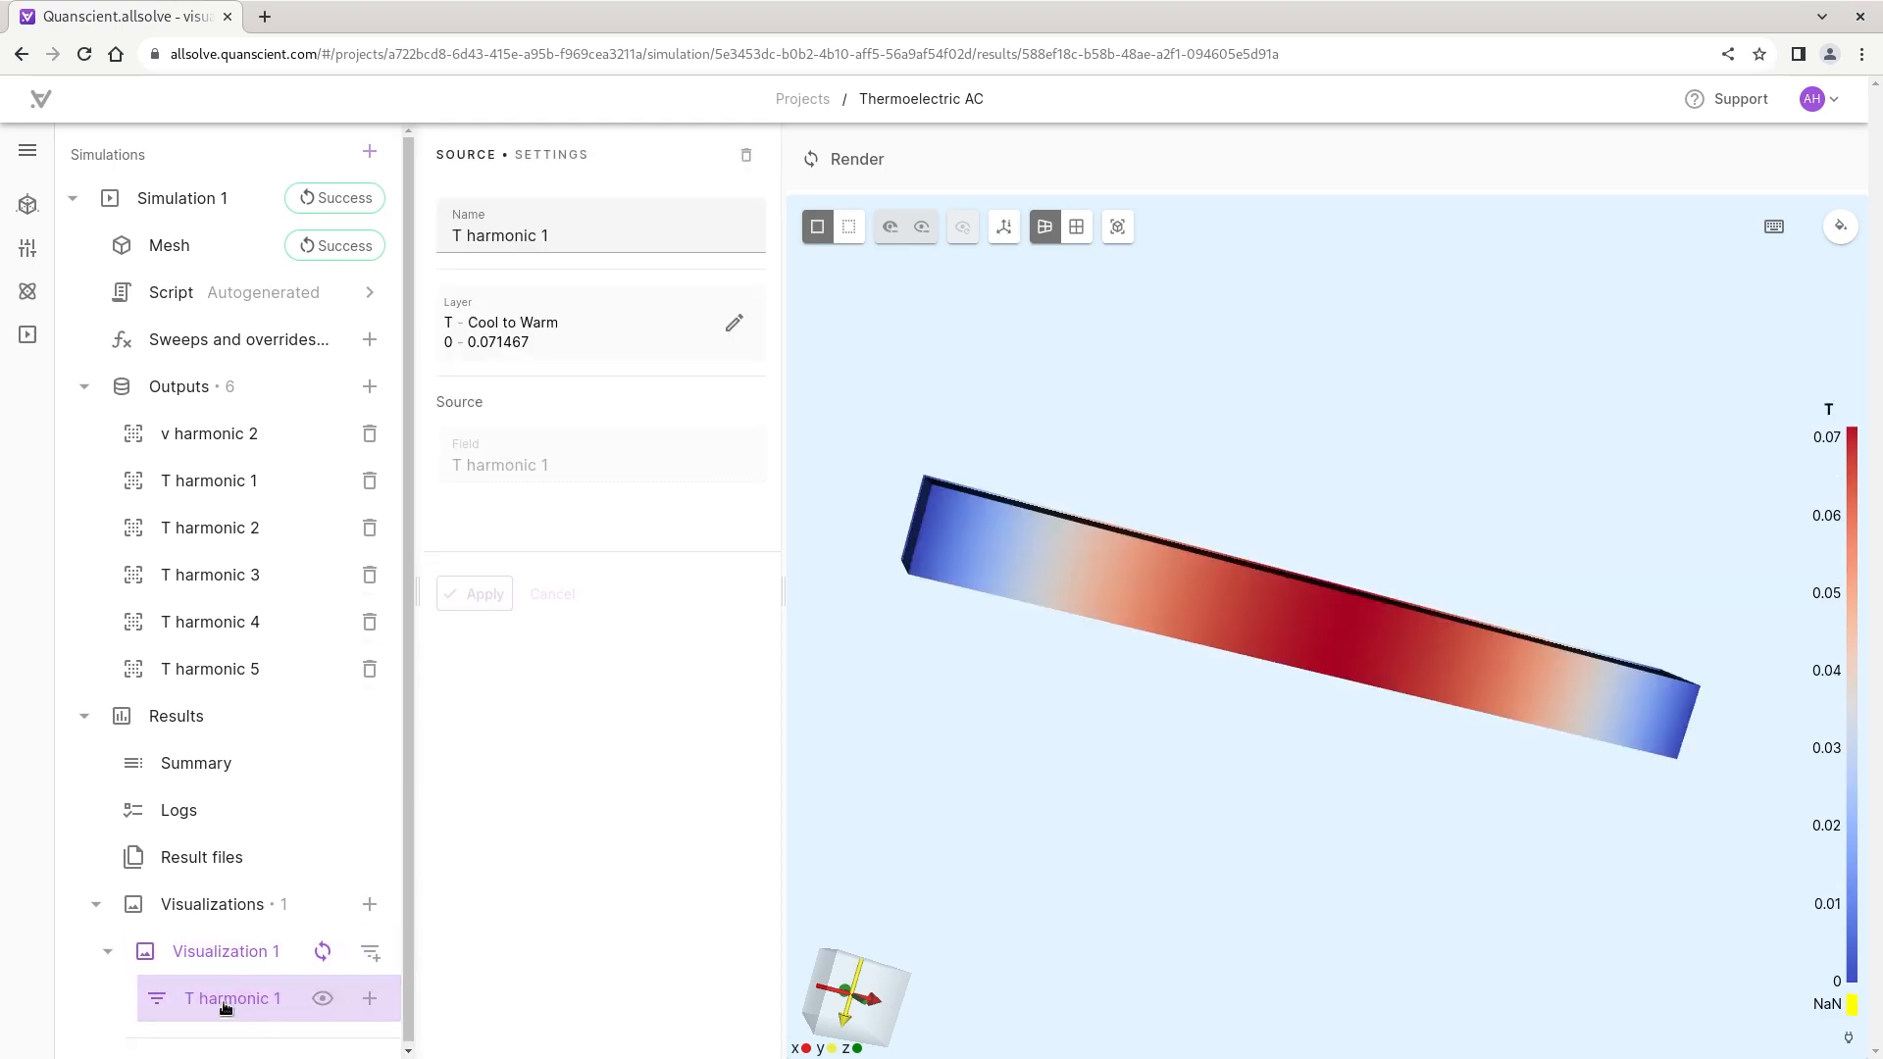
pyautogui.moveTo(971, 764); pyautogui.dragTo(1157, 748)
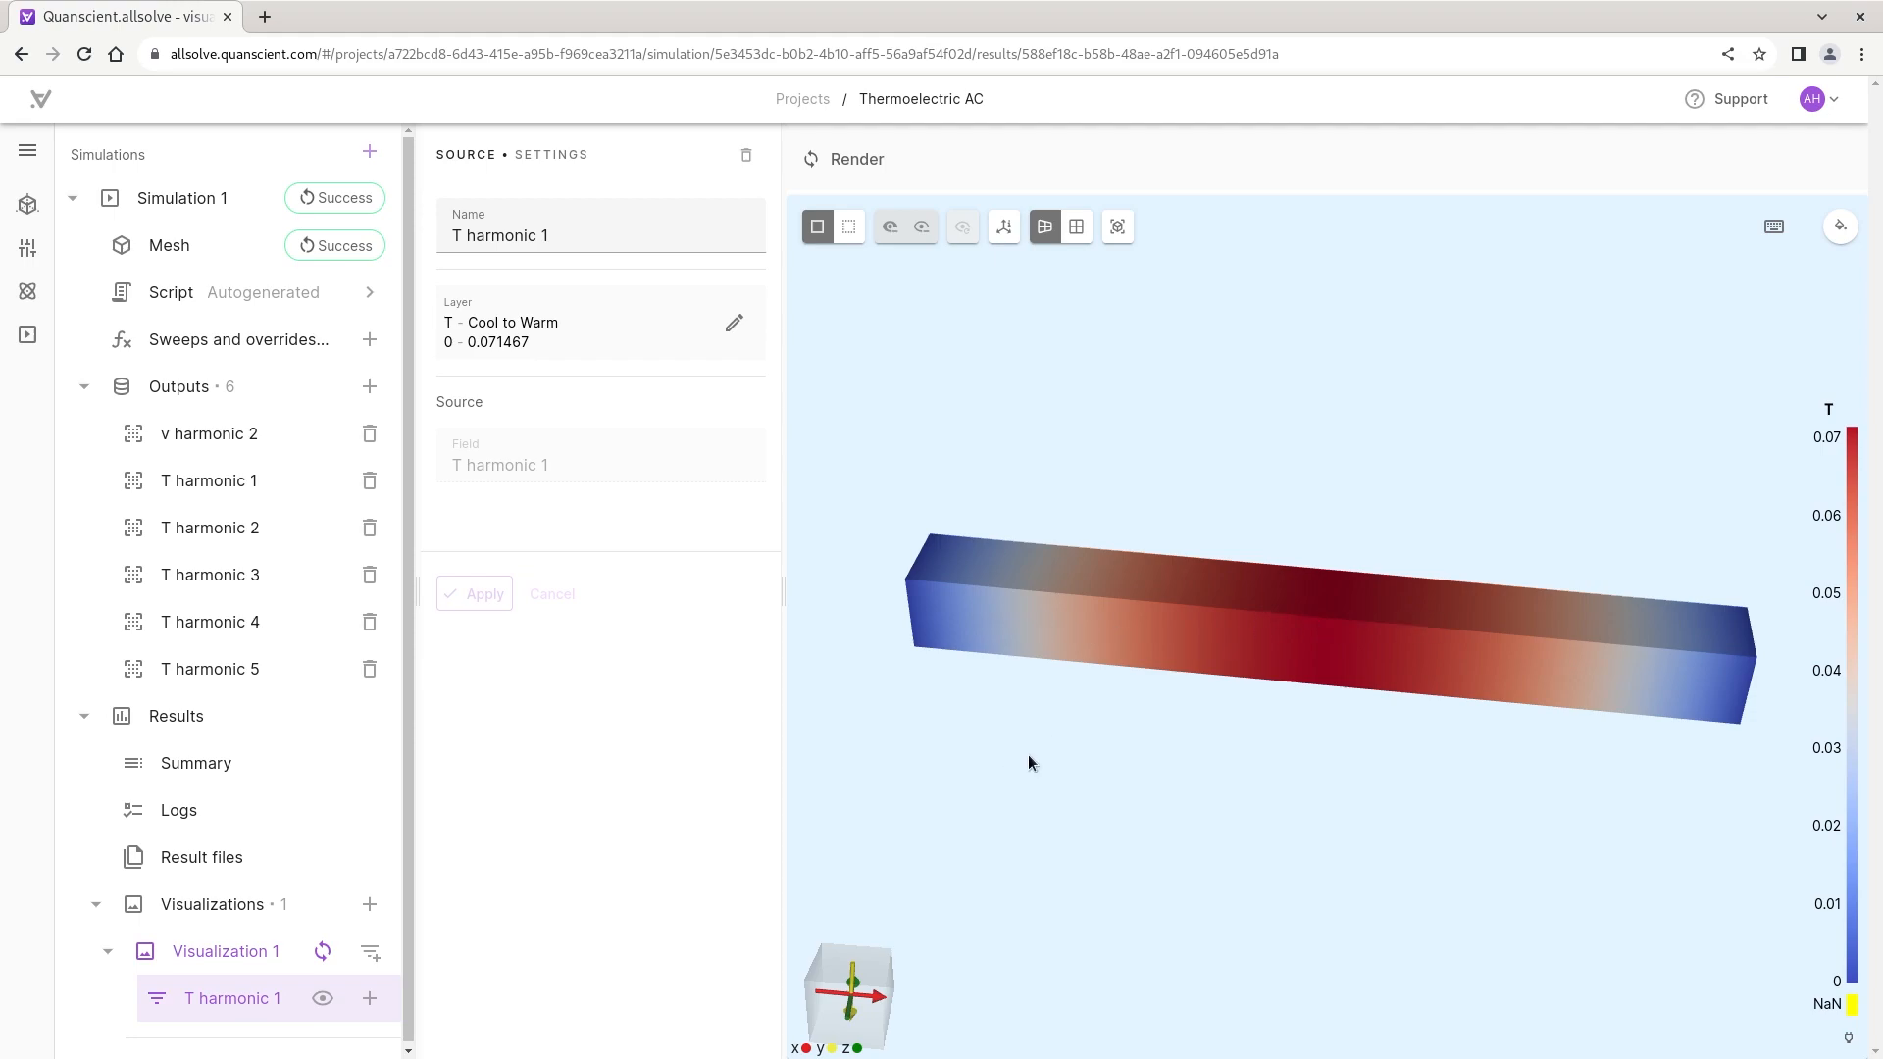
# Replace the T harmonic 1 field in Visualization 1 with T harmonic 2
pyautogui.scroll(-1, 235, 912)
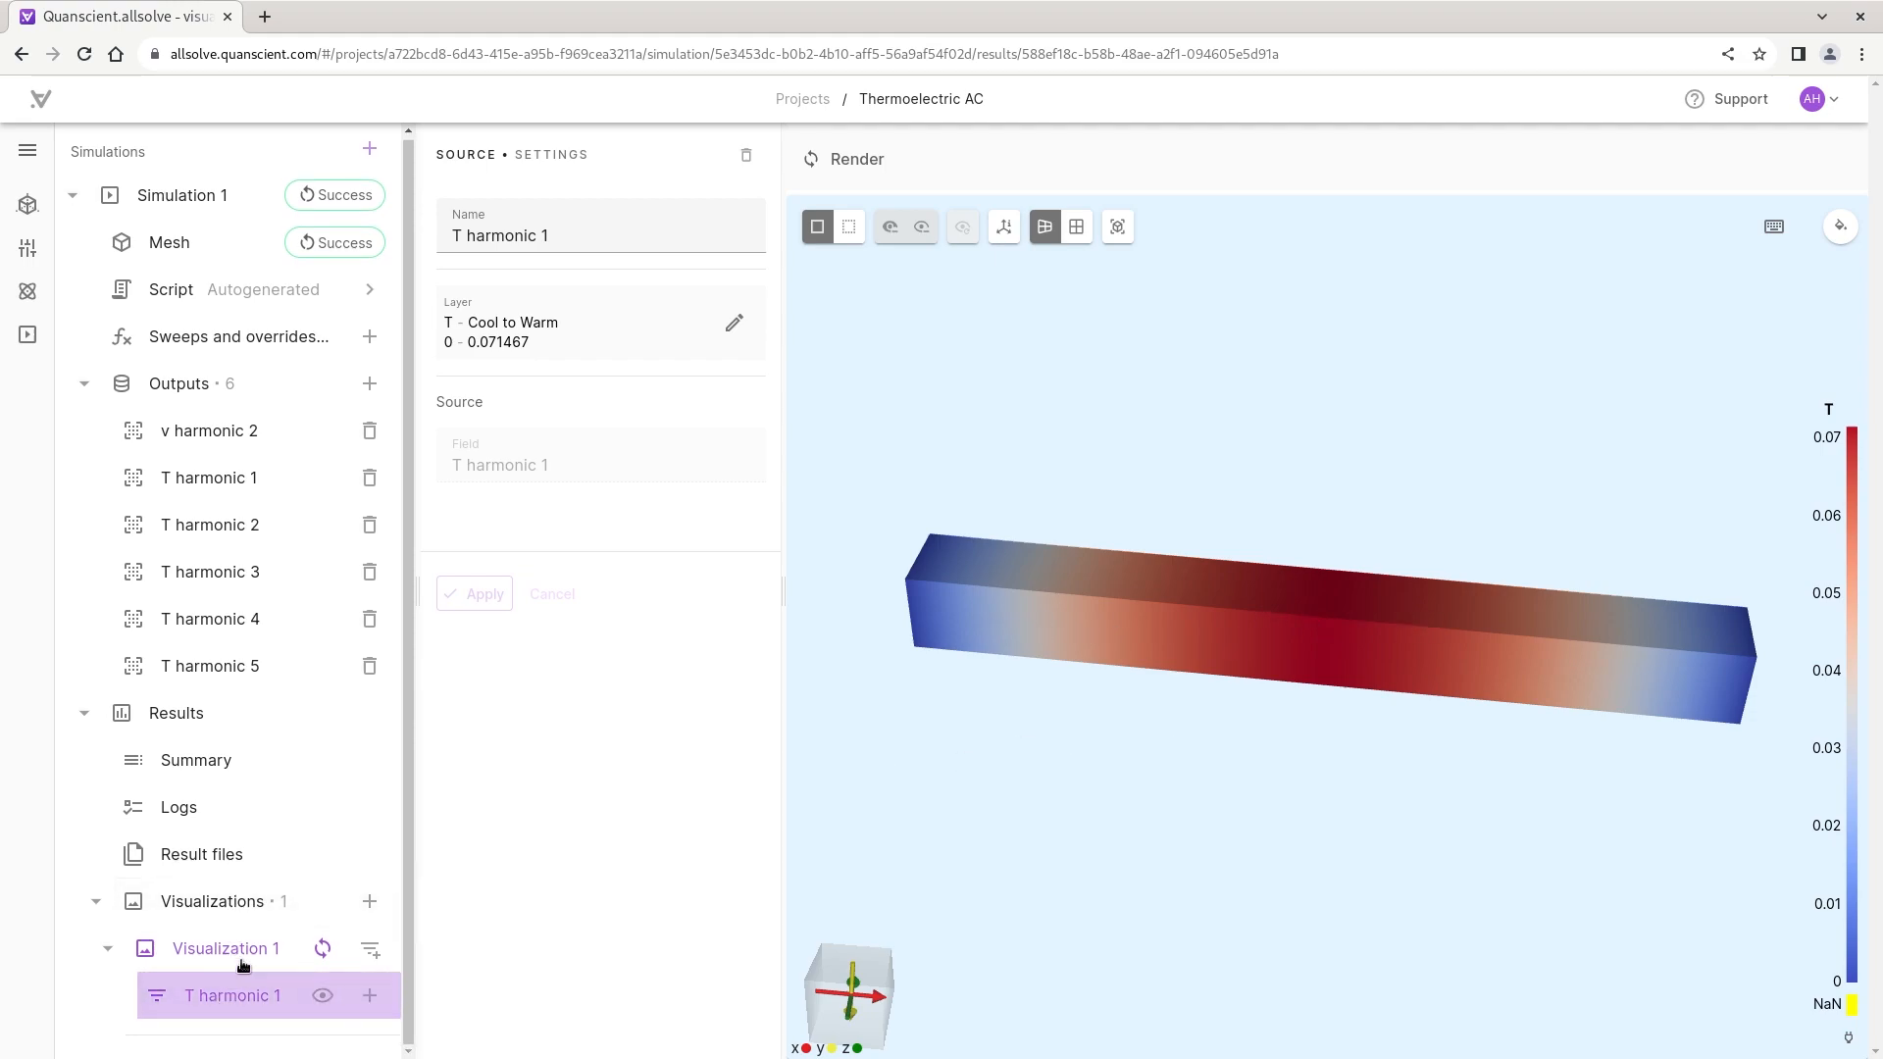
pyautogui.click(746, 155)
pyautogui.click(386, 951)
pyautogui.click(426, 768)
pyautogui.click(240, 1005)
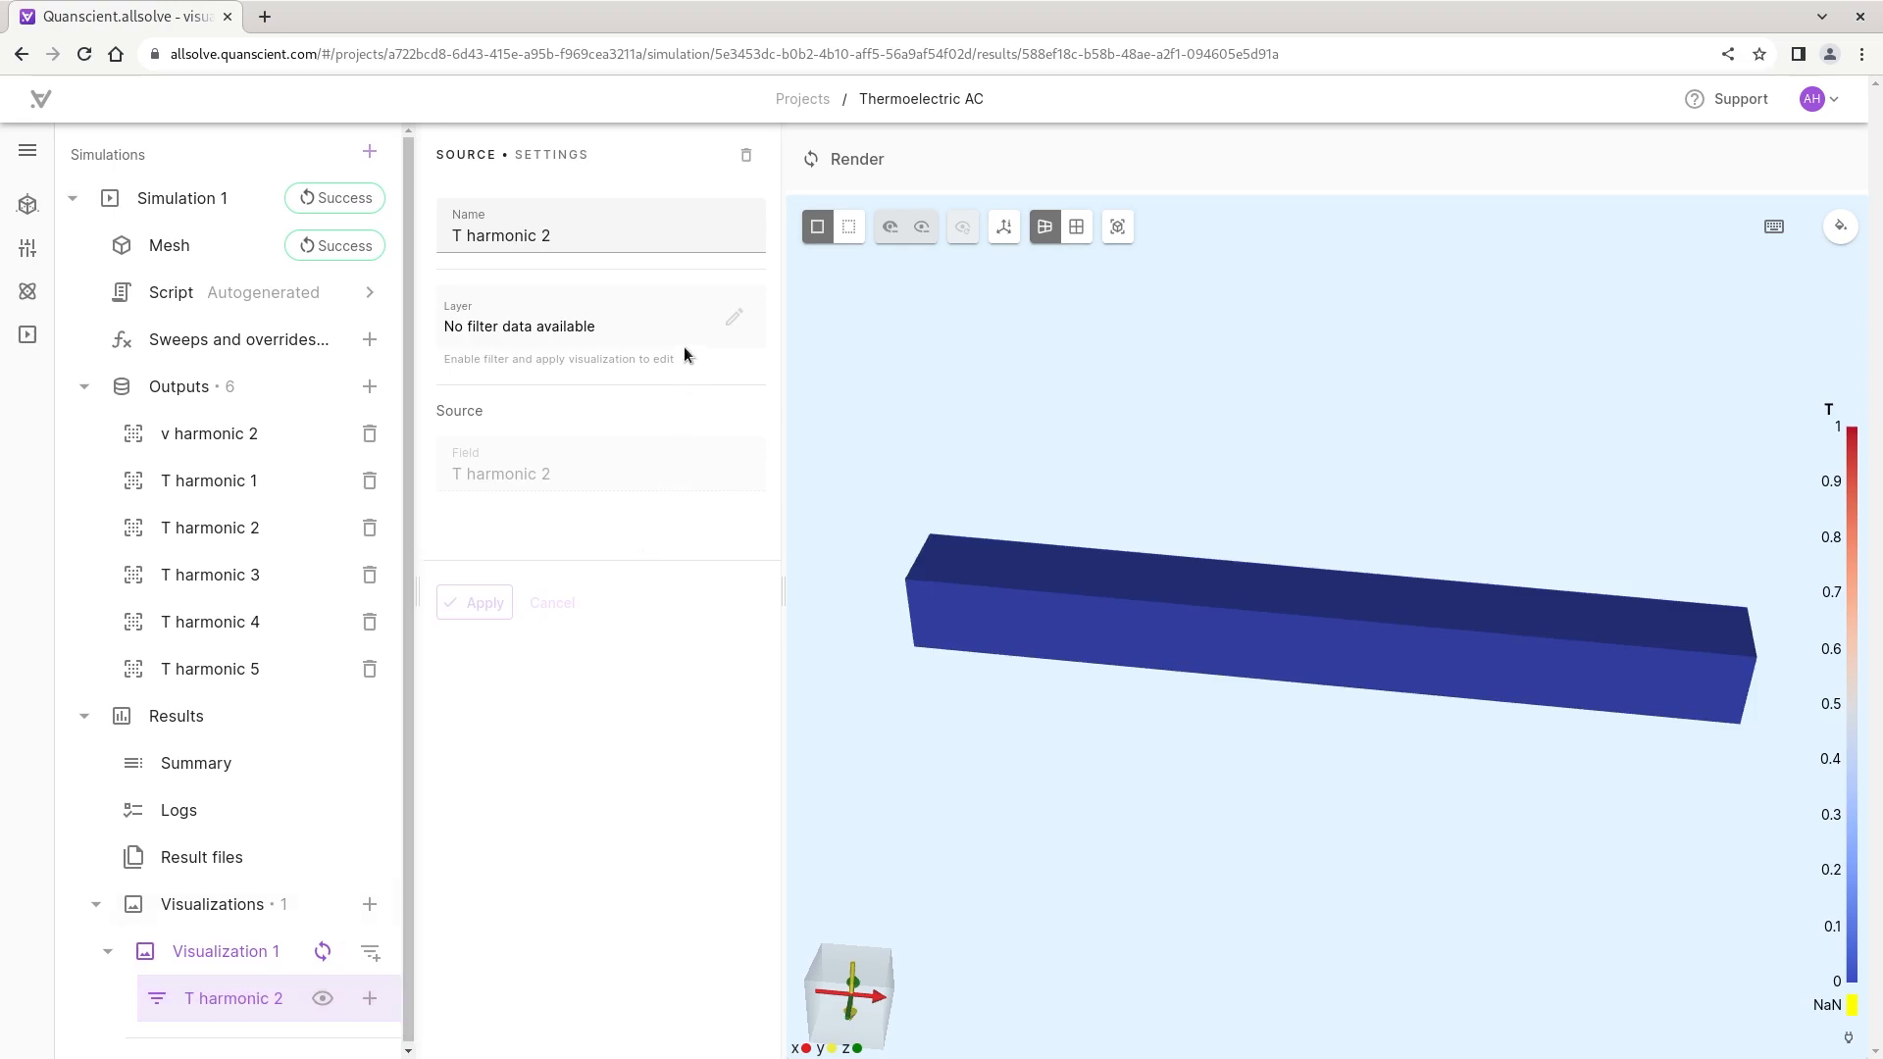
# Reopen the settings of the T harmonic 2 source in Visualization 1 and check its layer's value range
pyautogui.click(256, 954)
pyautogui.click(255, 998)
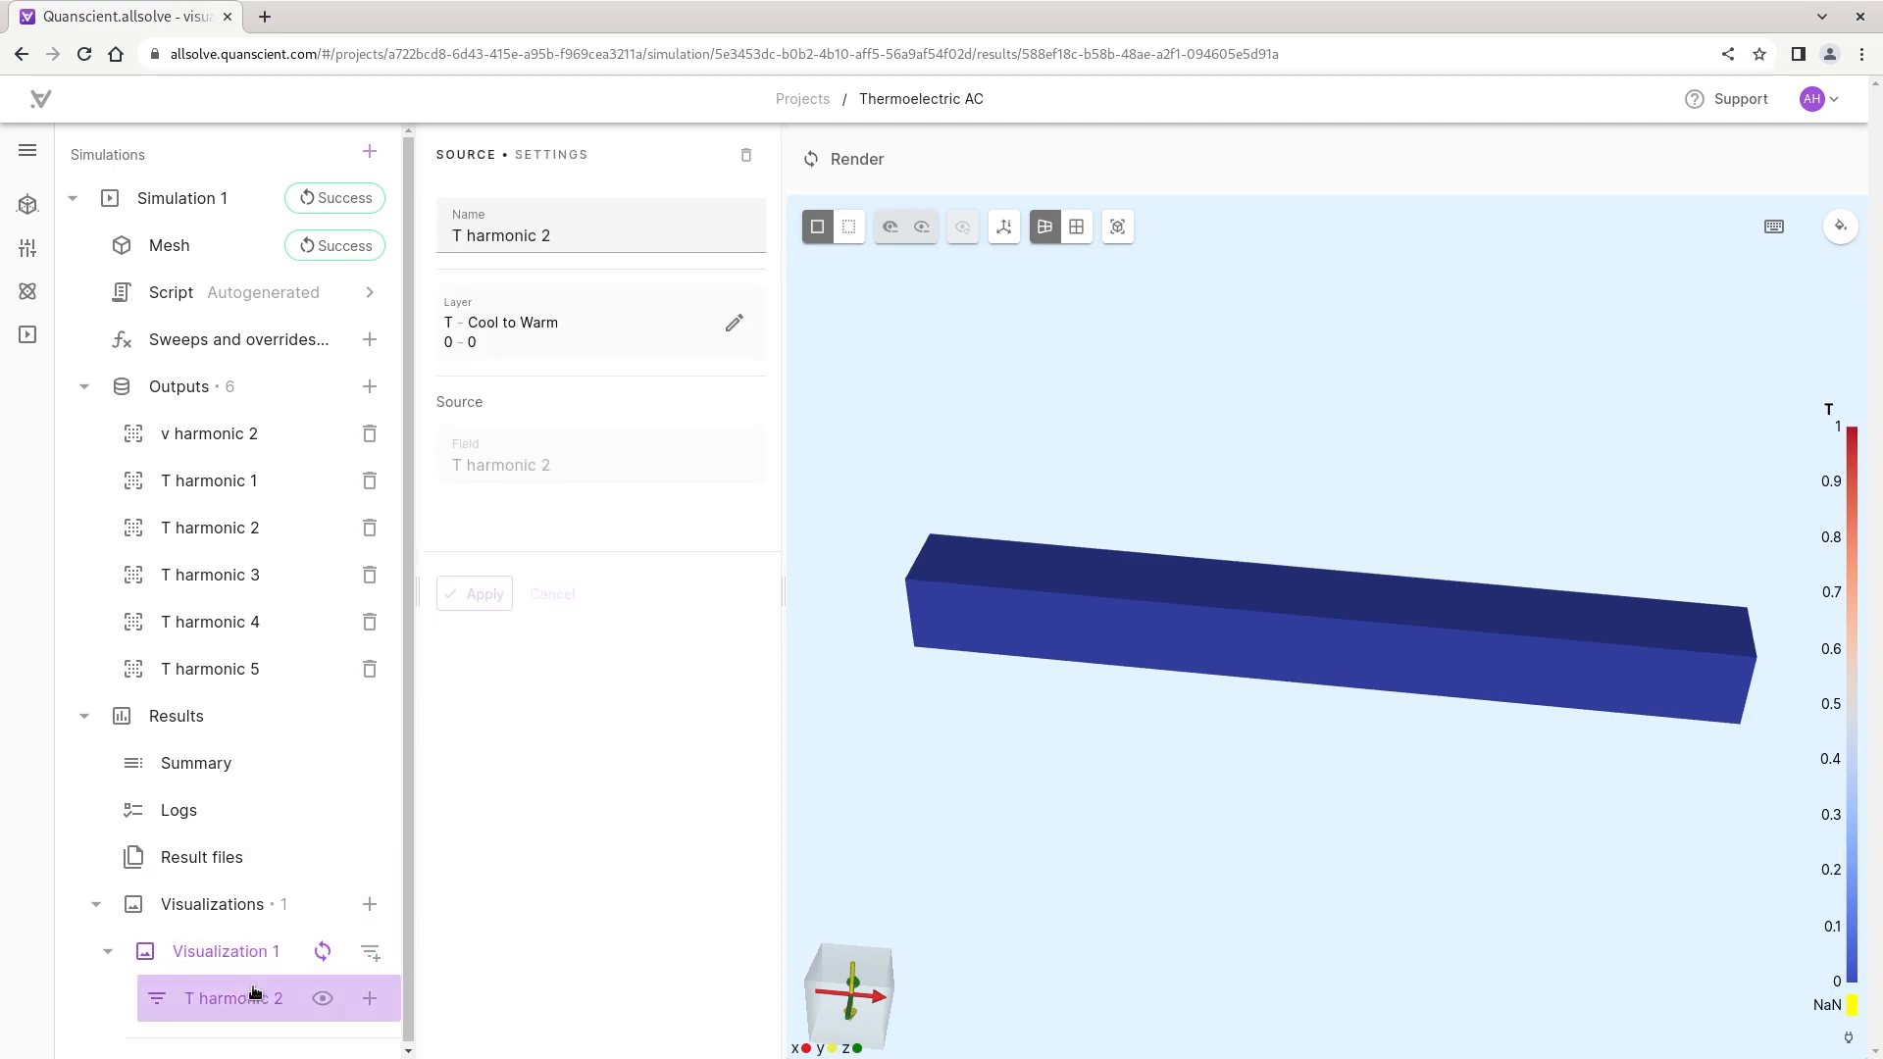
pyautogui.moveTo(489, 345); pyautogui.dragTo(443, 342)
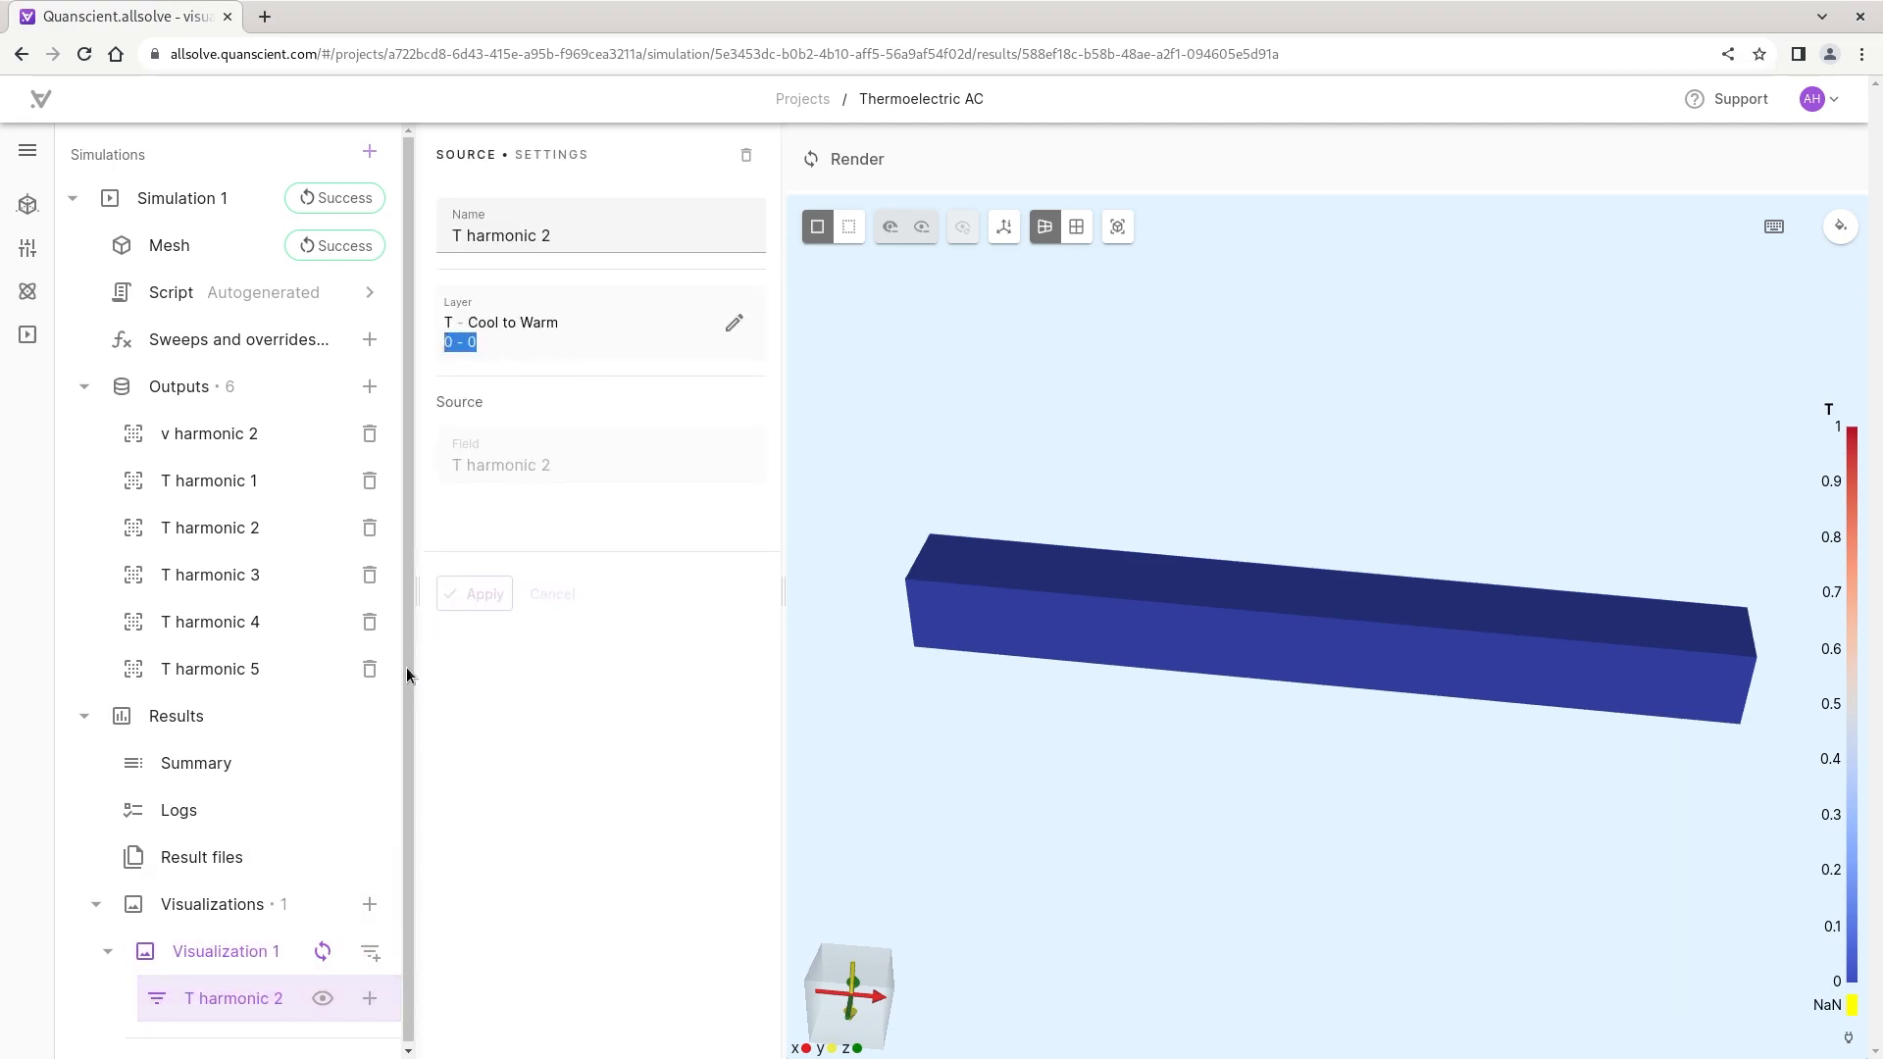
# Replace the T harmonic 2 field in Visualization 1 with T harmonic 3 and show its source settings
pyautogui.click(745, 155)
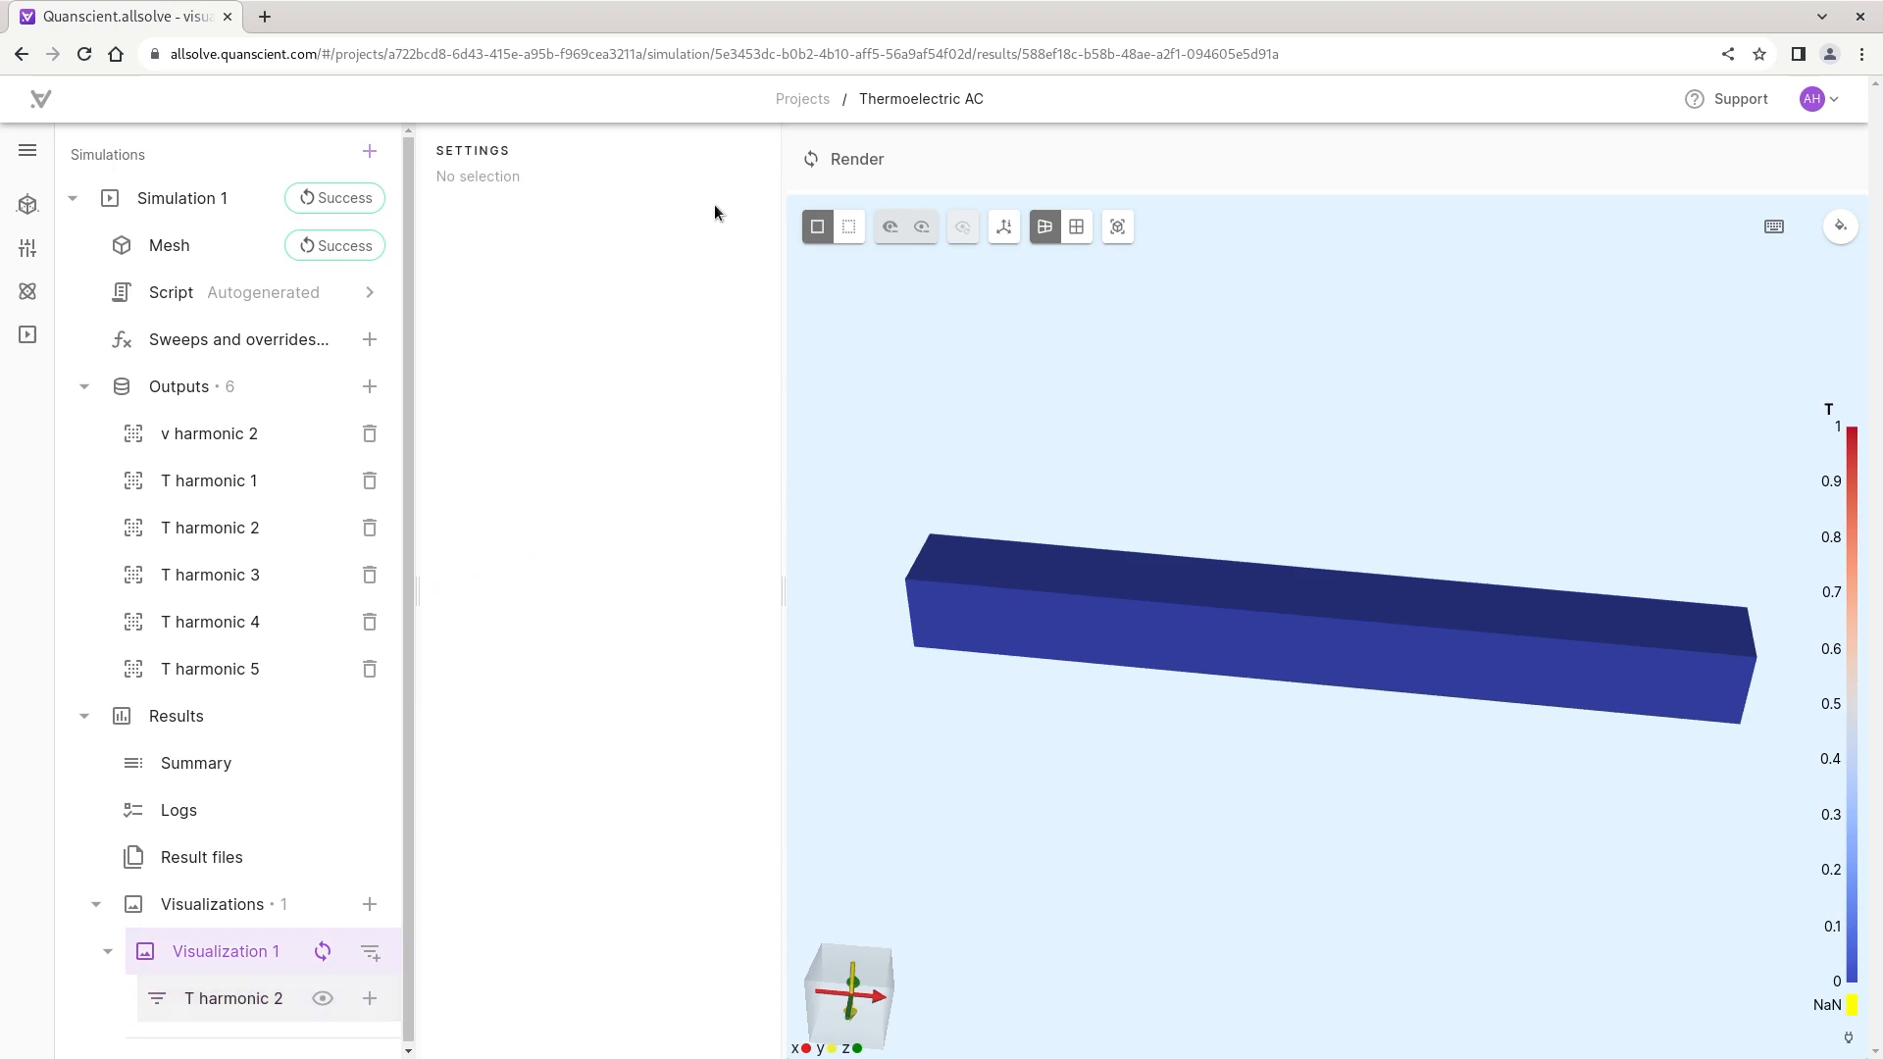
pyautogui.click(384, 952)
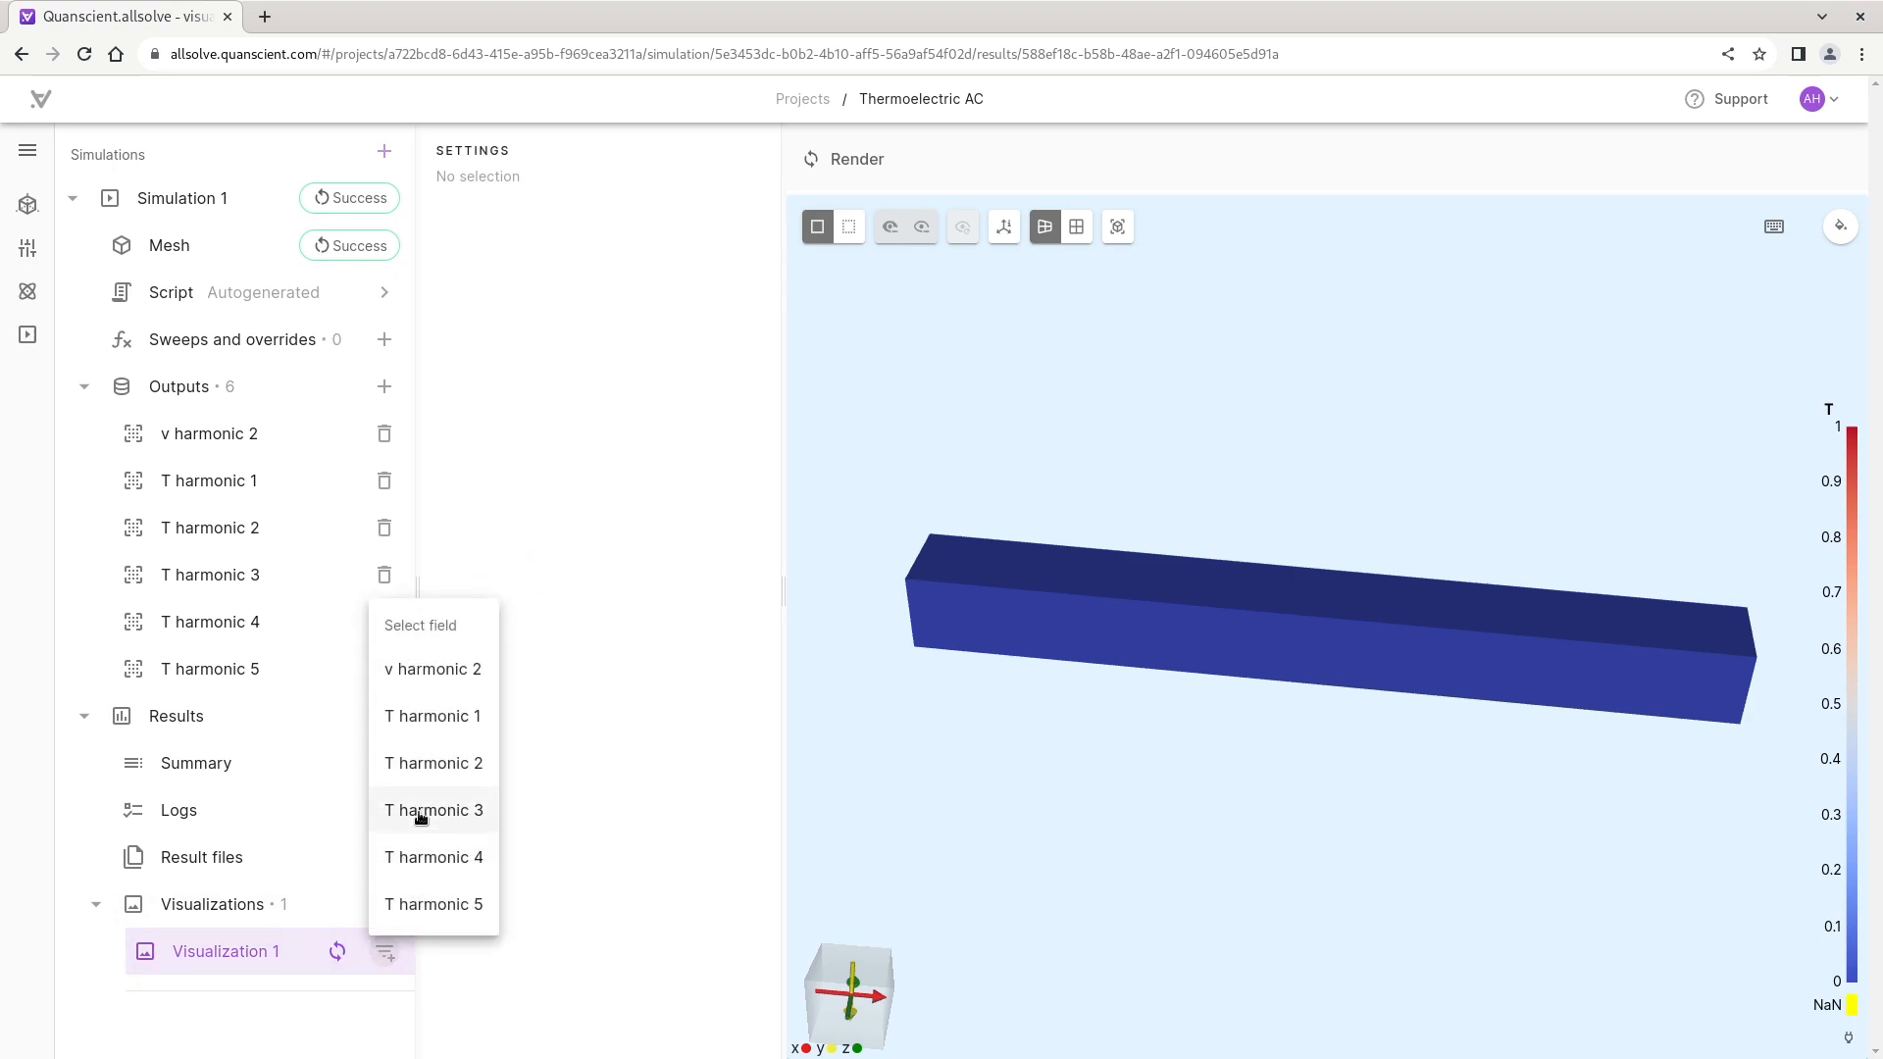
pyautogui.click(412, 812)
pyautogui.click(252, 998)
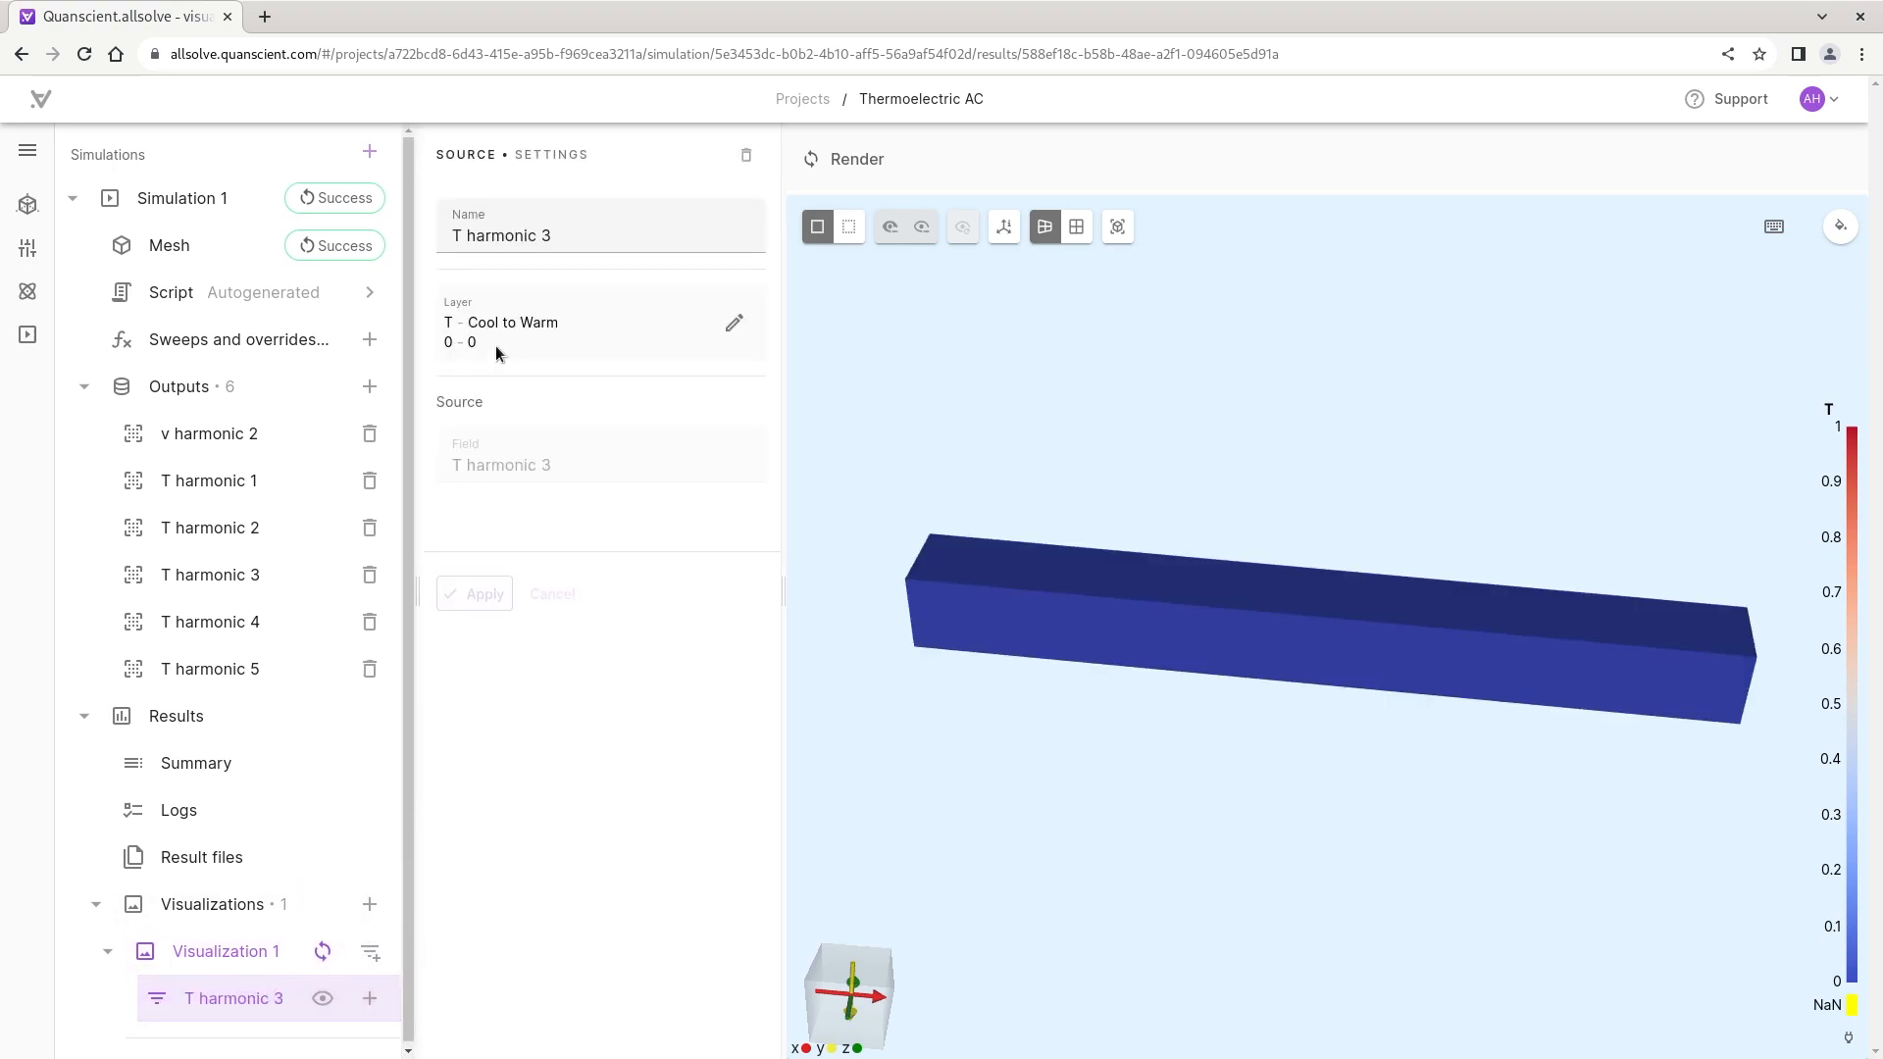
# Replace the T harmonic 3 field in Visualization 1 with T harmonic 4 and inspect the bar's temperature distribution
pyautogui.click(742, 160)
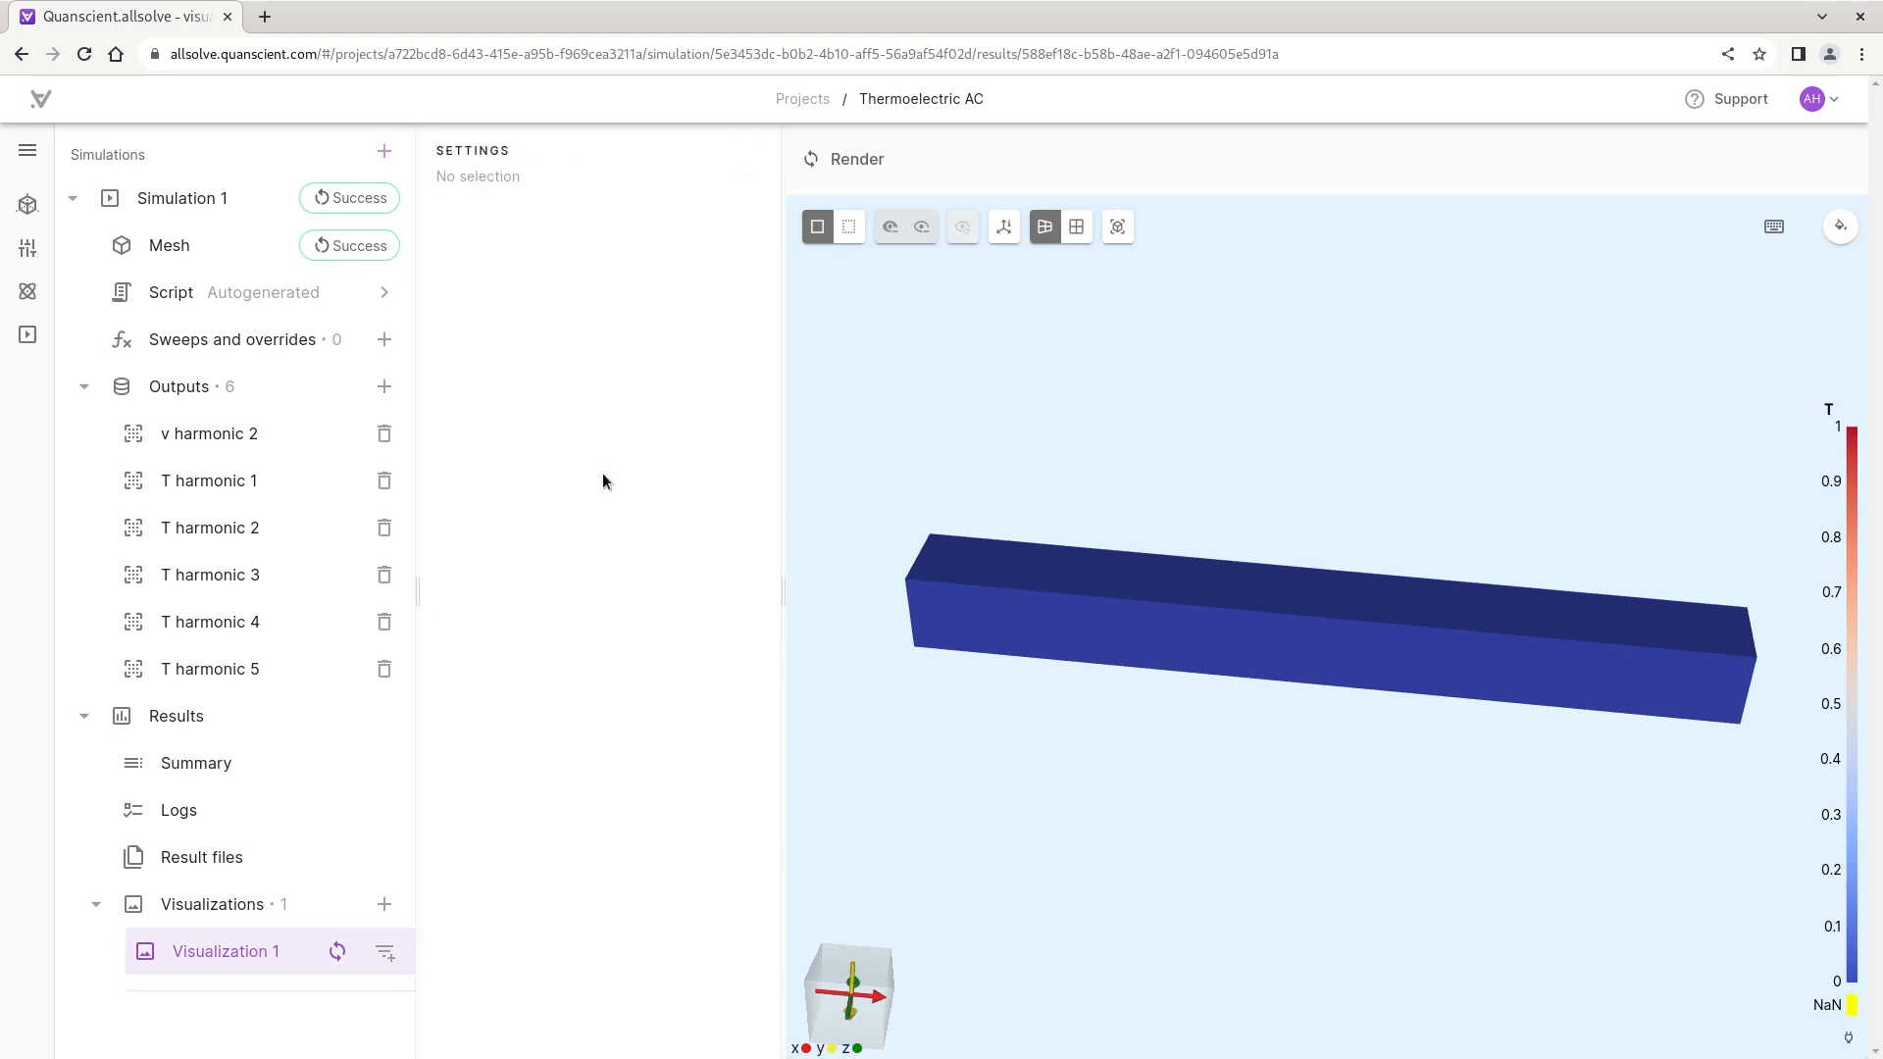
pyautogui.click(384, 952)
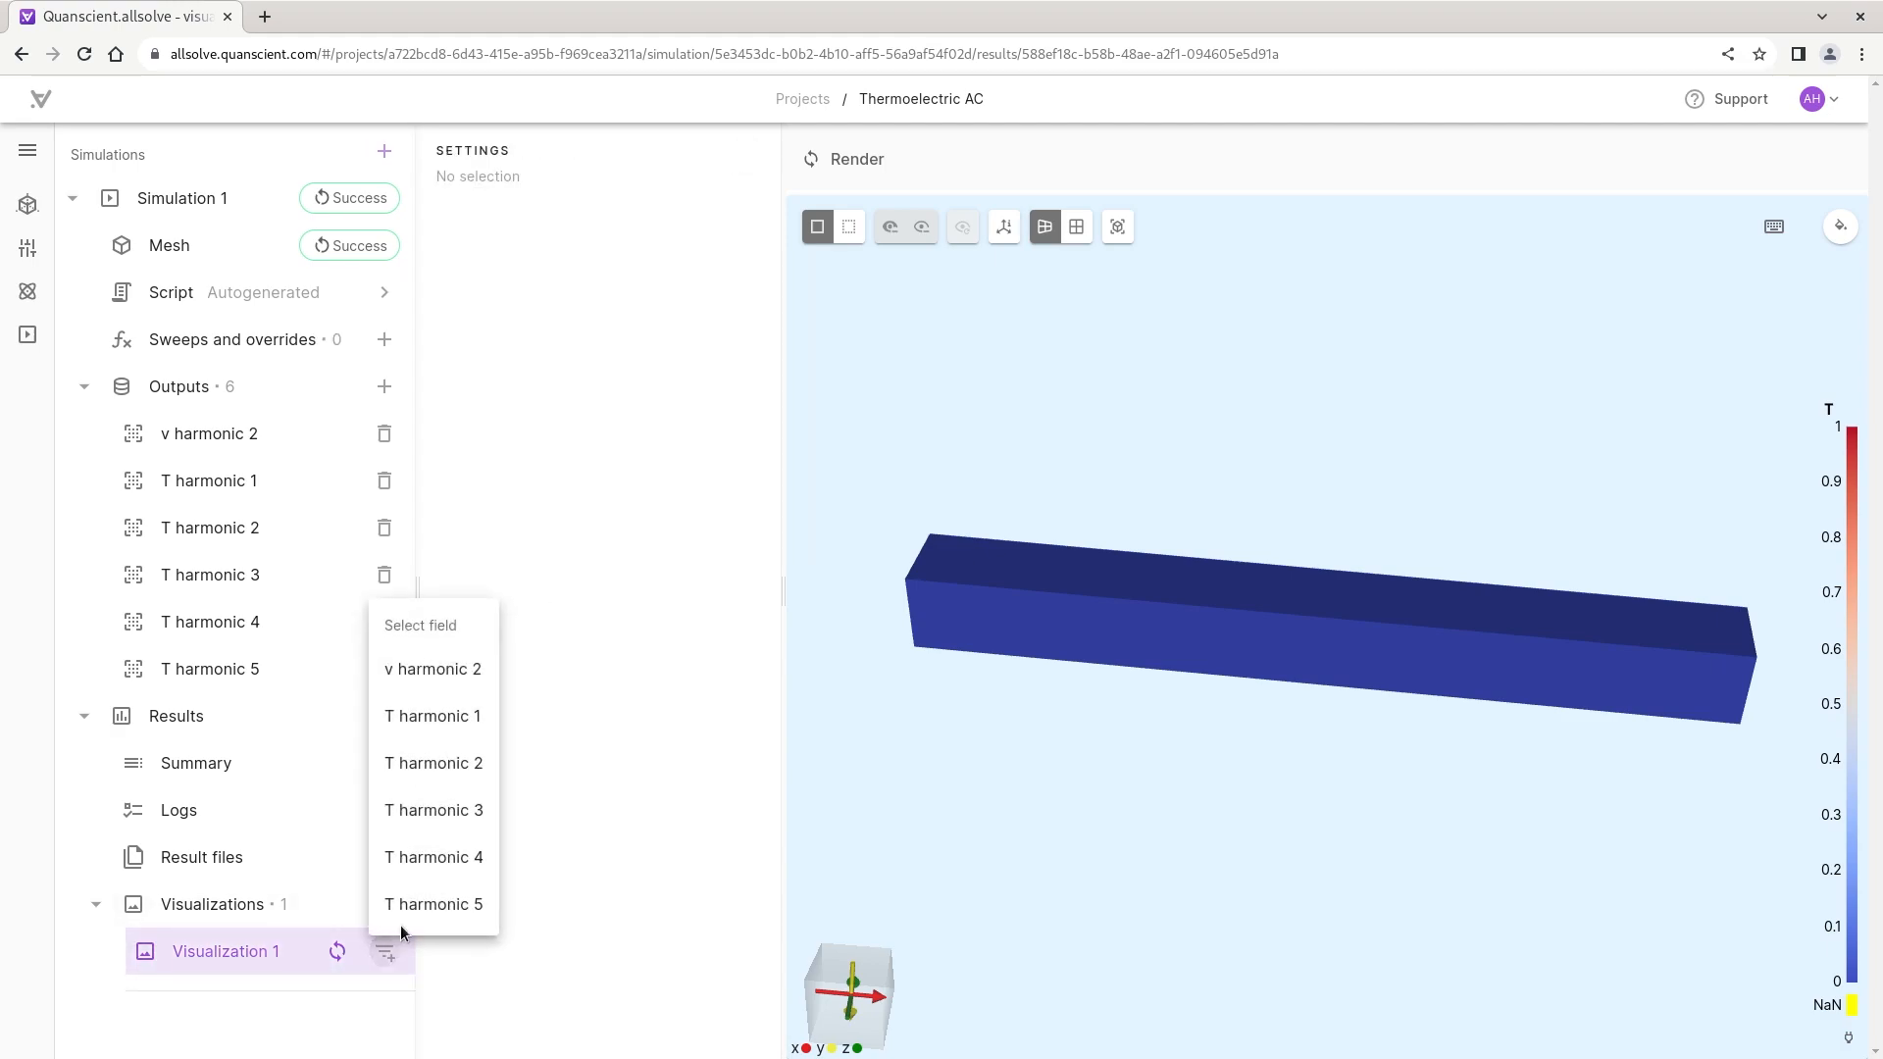
pyautogui.click(425, 856)
pyautogui.click(222, 1007)
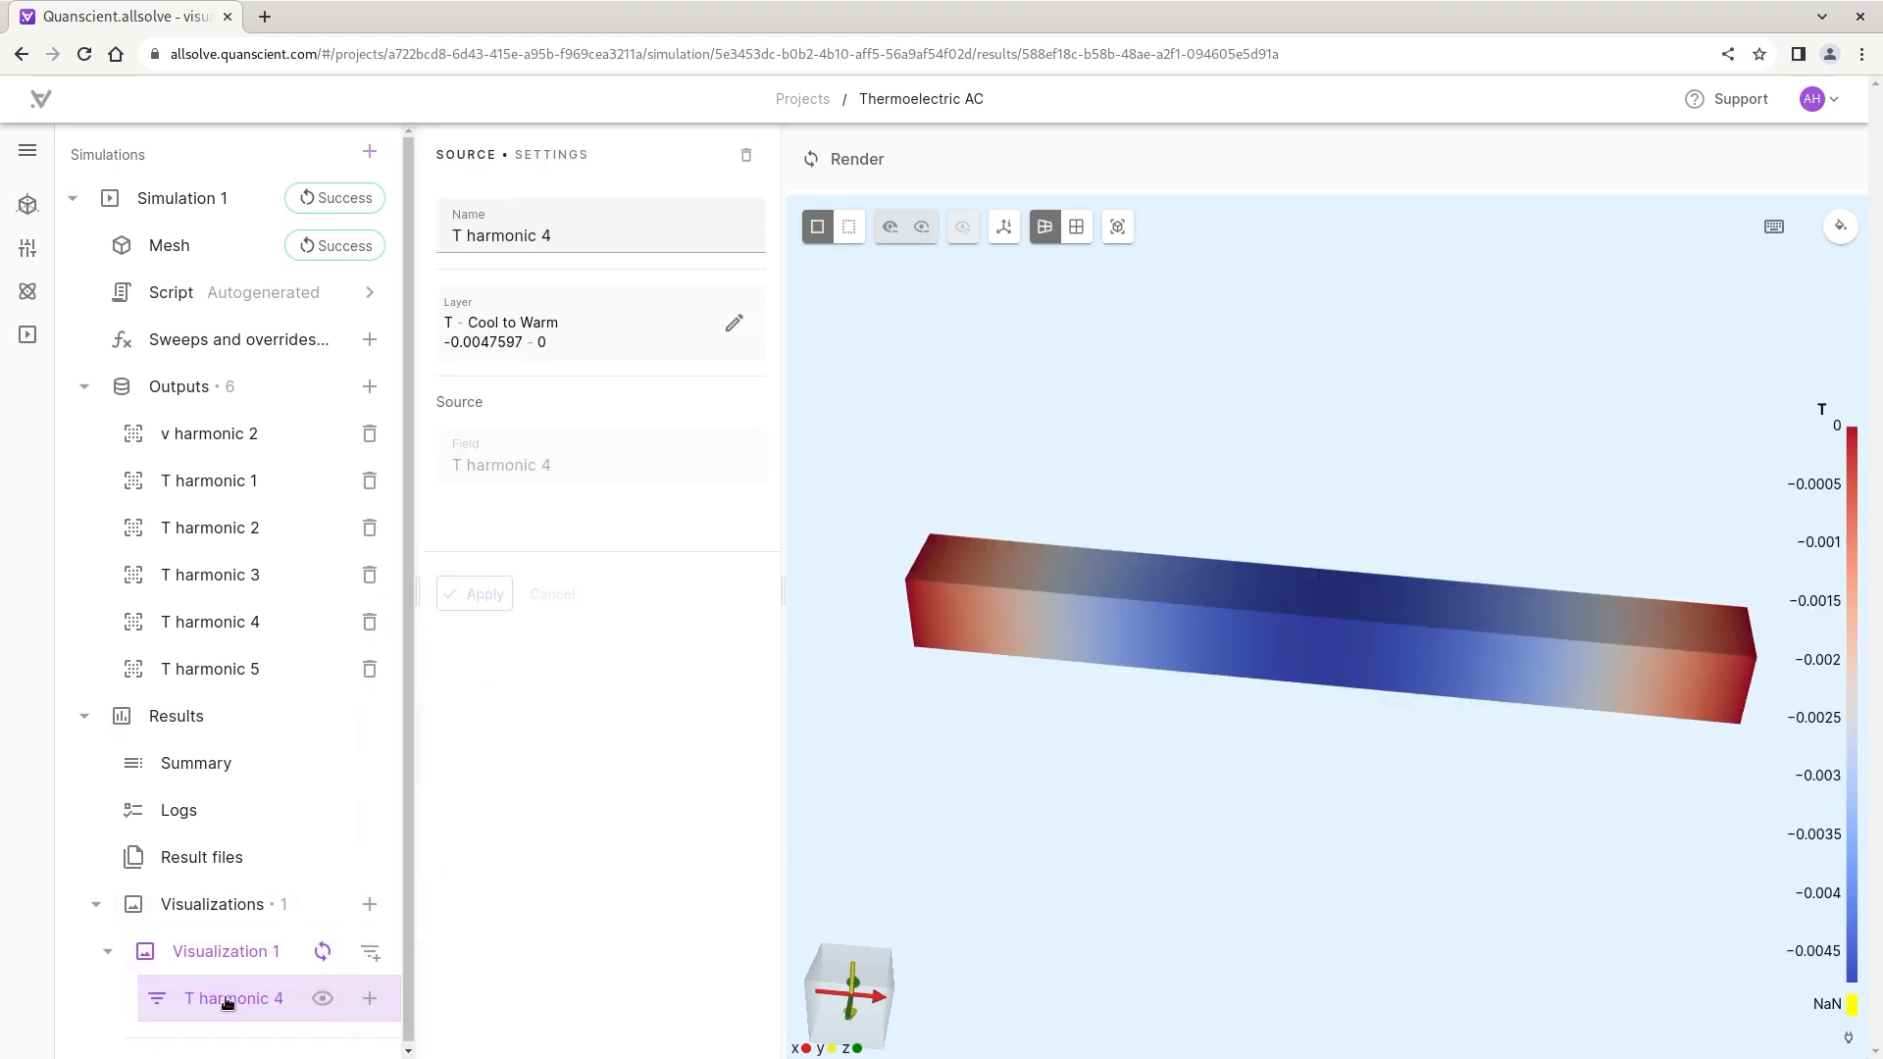
pyautogui.moveTo(1286, 710); pyautogui.dragTo(1228, 680)
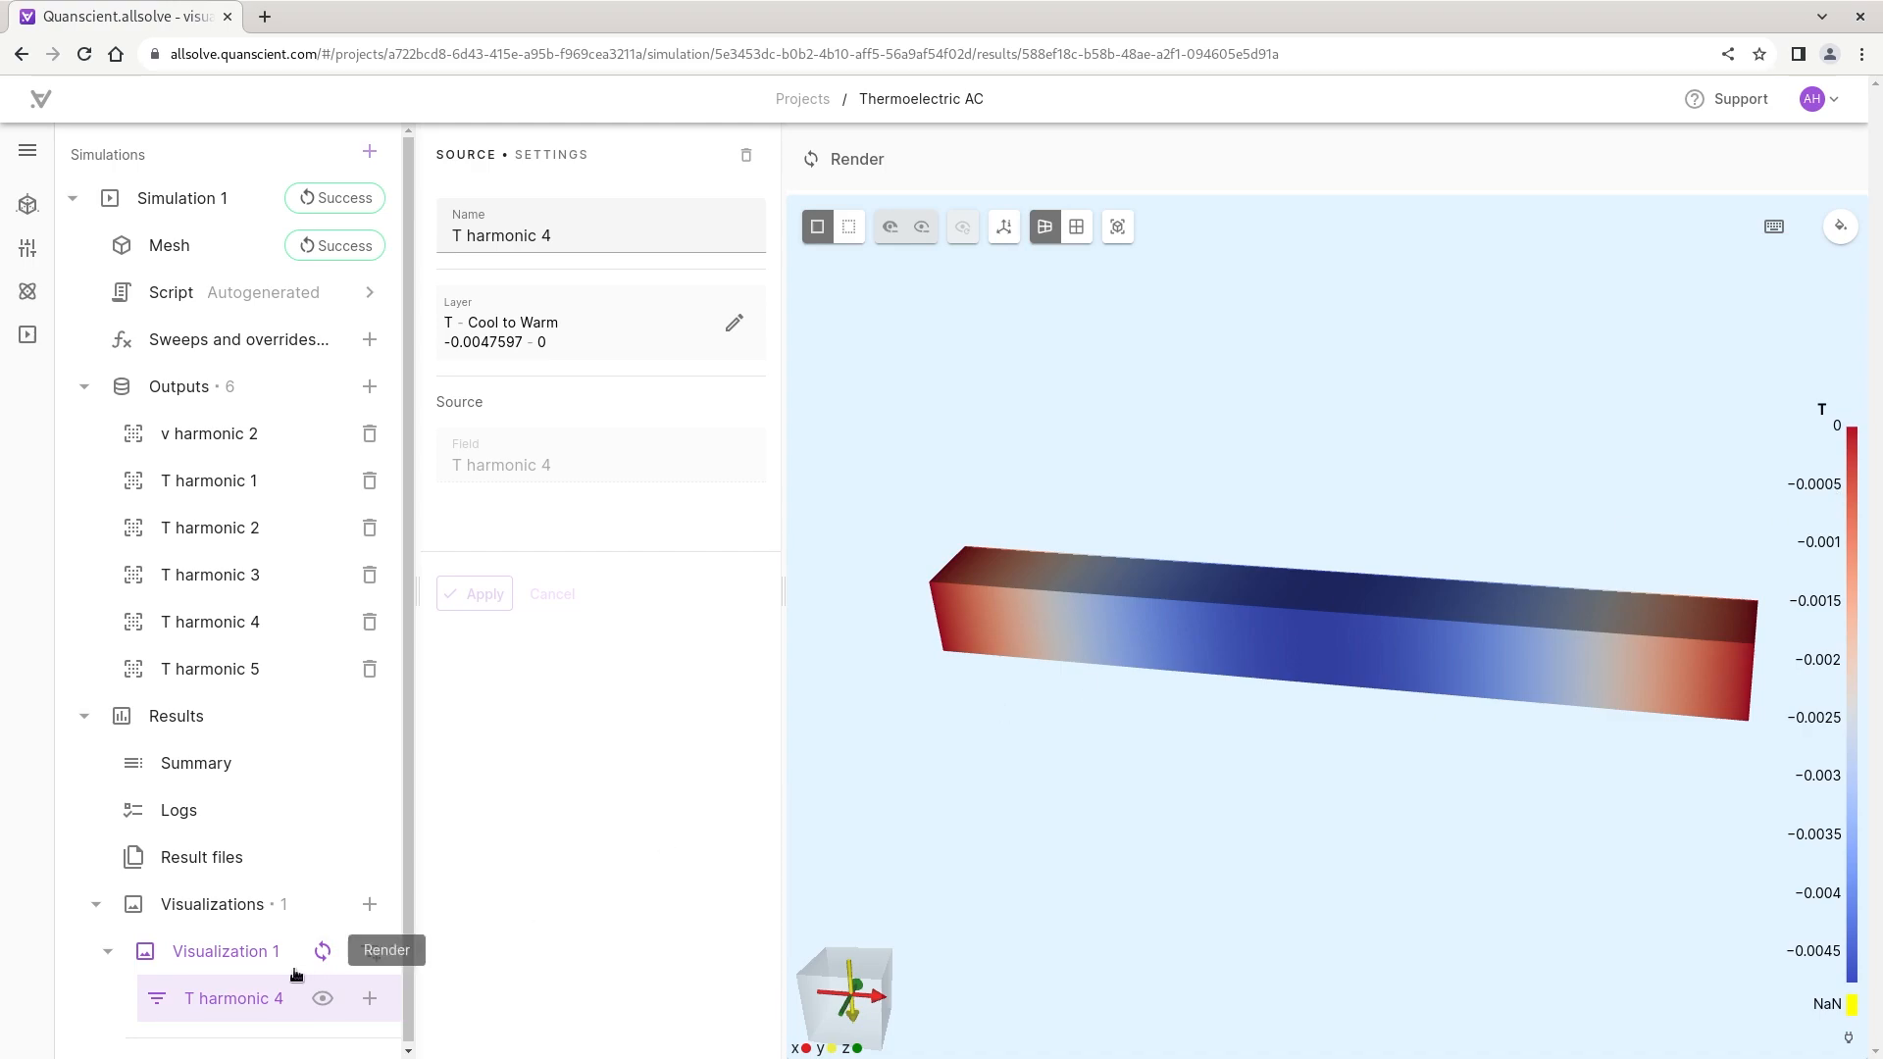
# Replace the T harmonic 4 field in Visualization 1 with T harmonic 5 and inspect the bar's temperature distribution
pyautogui.click(747, 155)
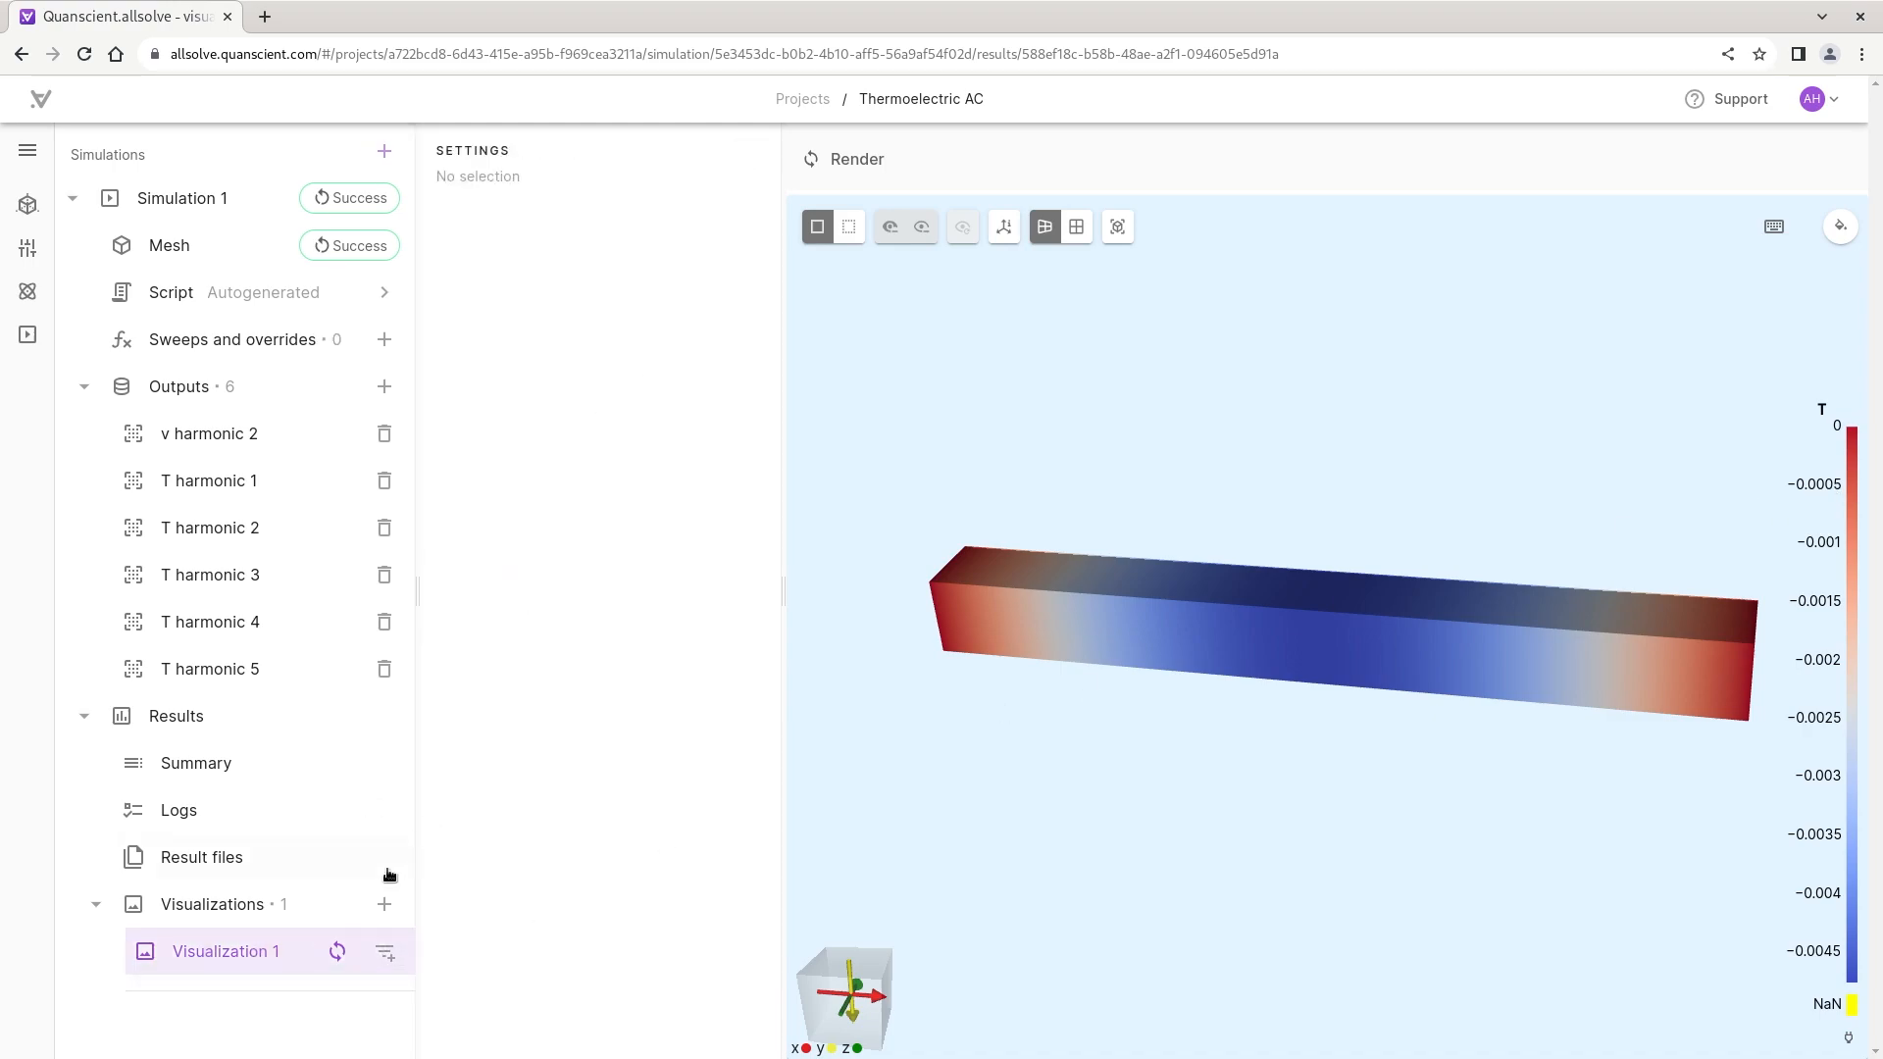
pyautogui.click(384, 951)
pyautogui.click(421, 904)
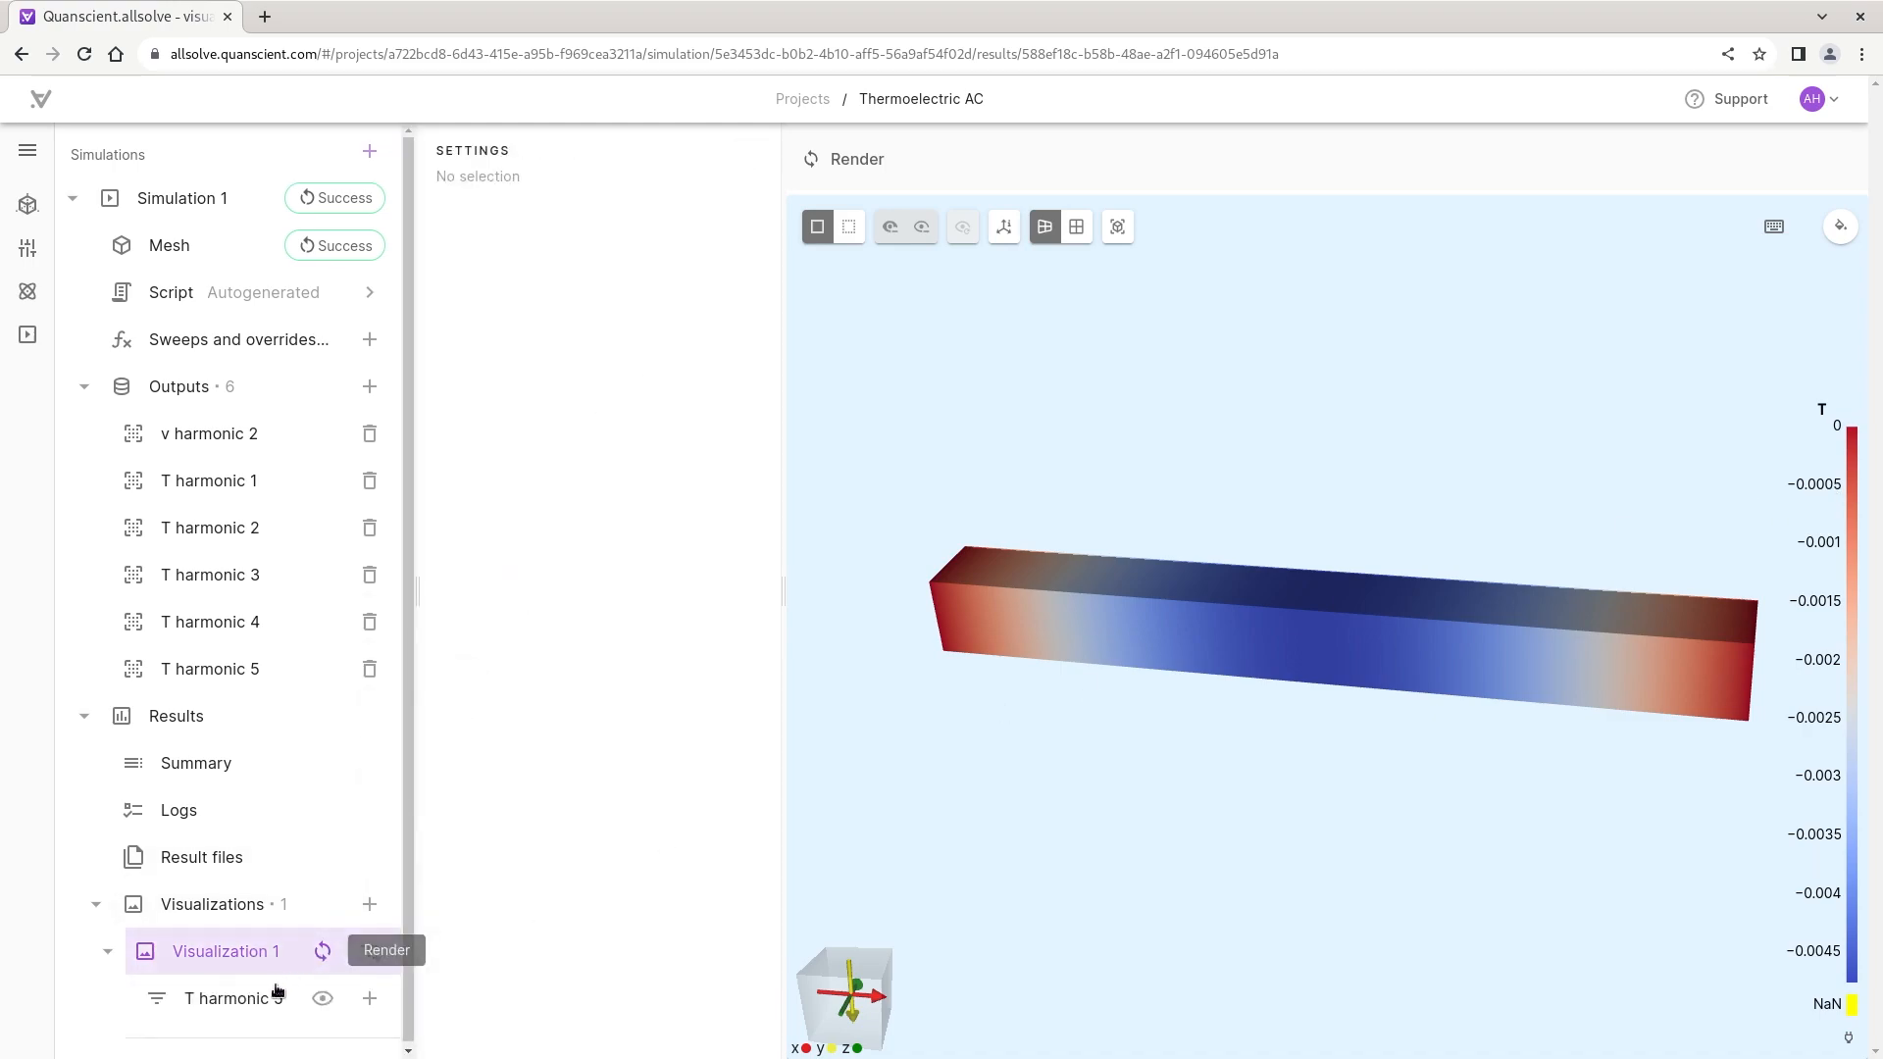
pyautogui.click(235, 1002)
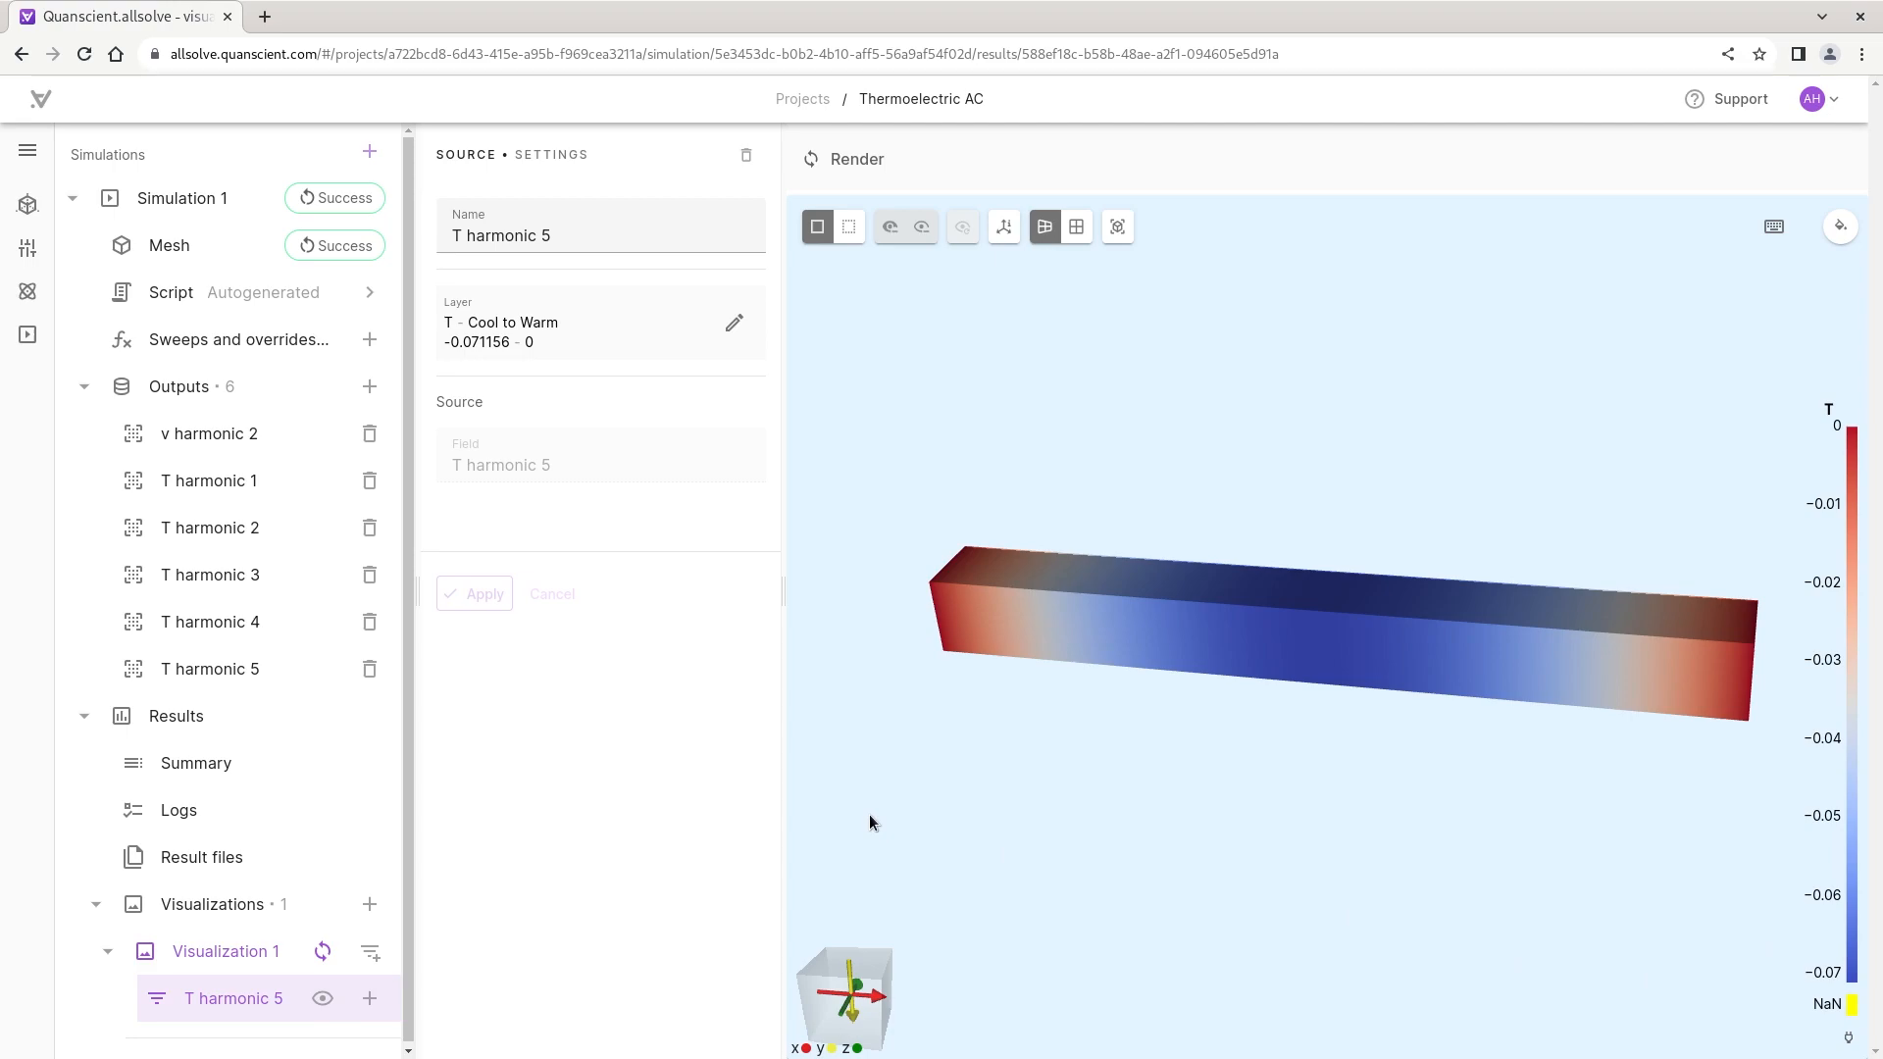
pyautogui.scroll(-2, 1202, 774)
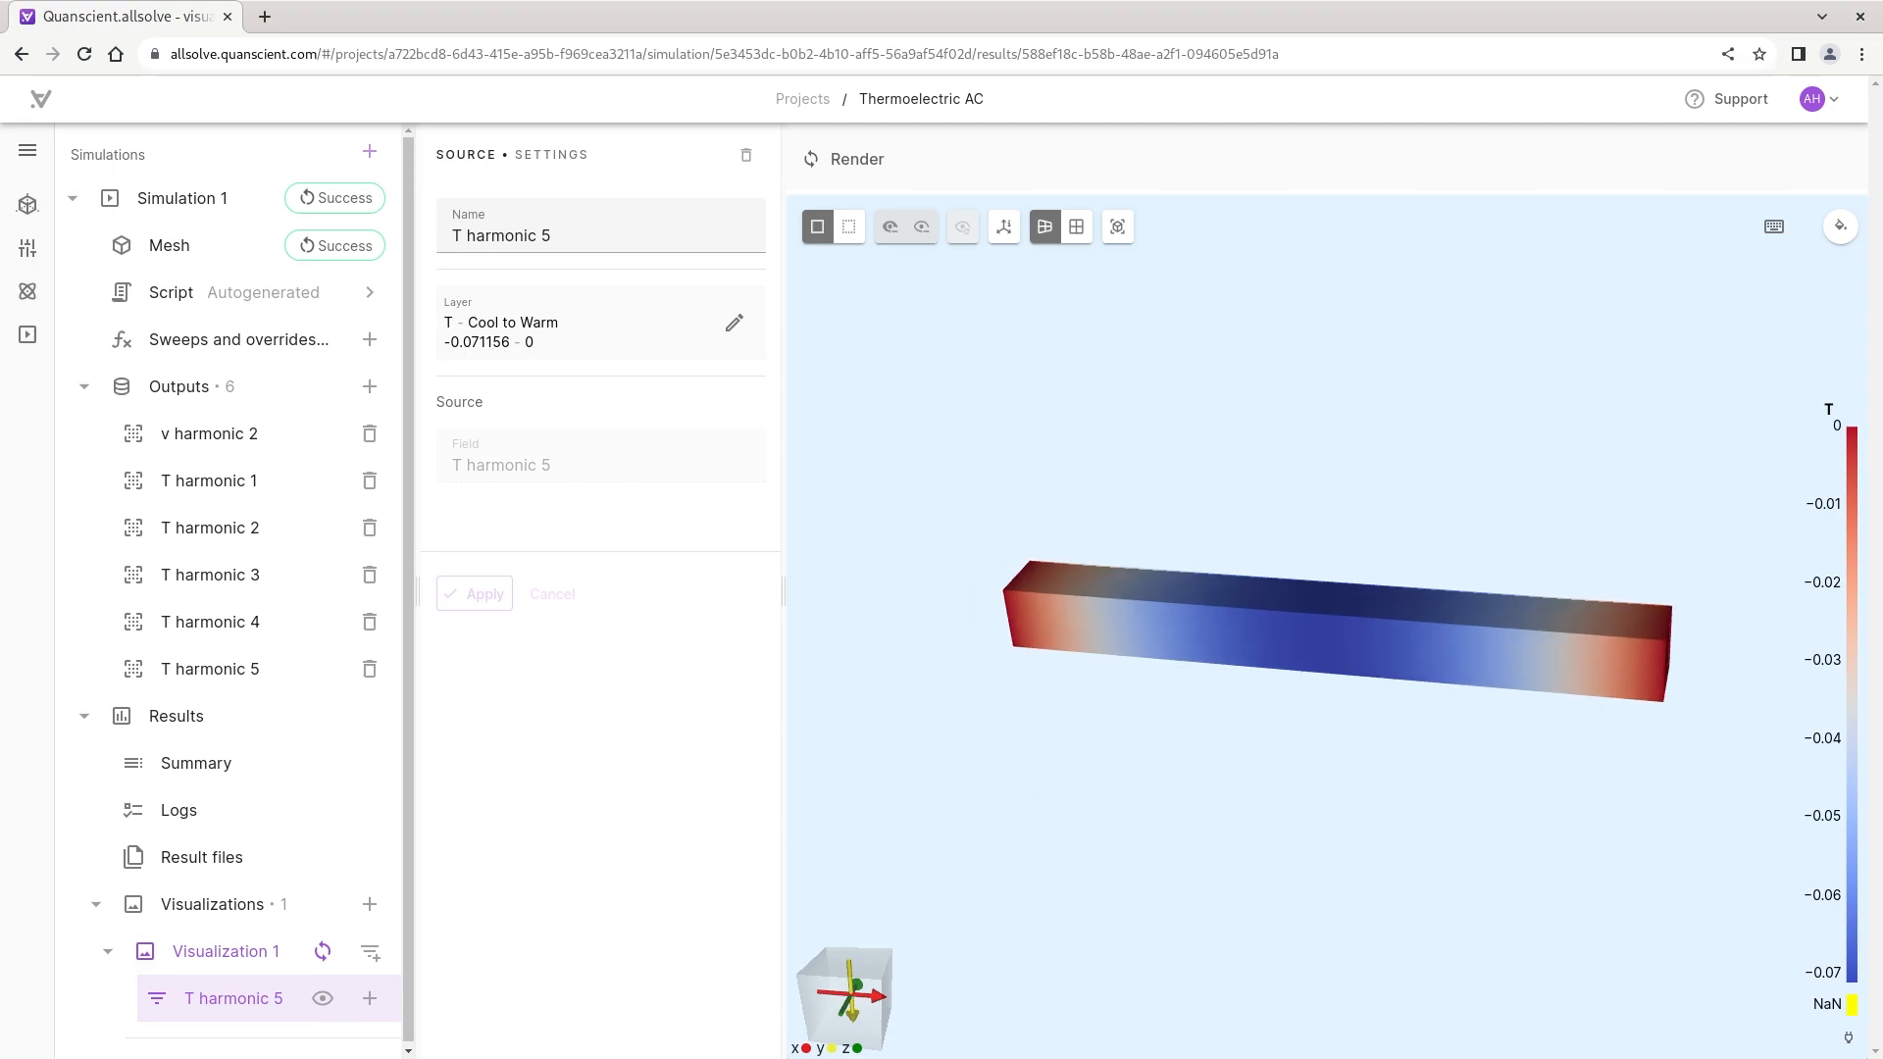